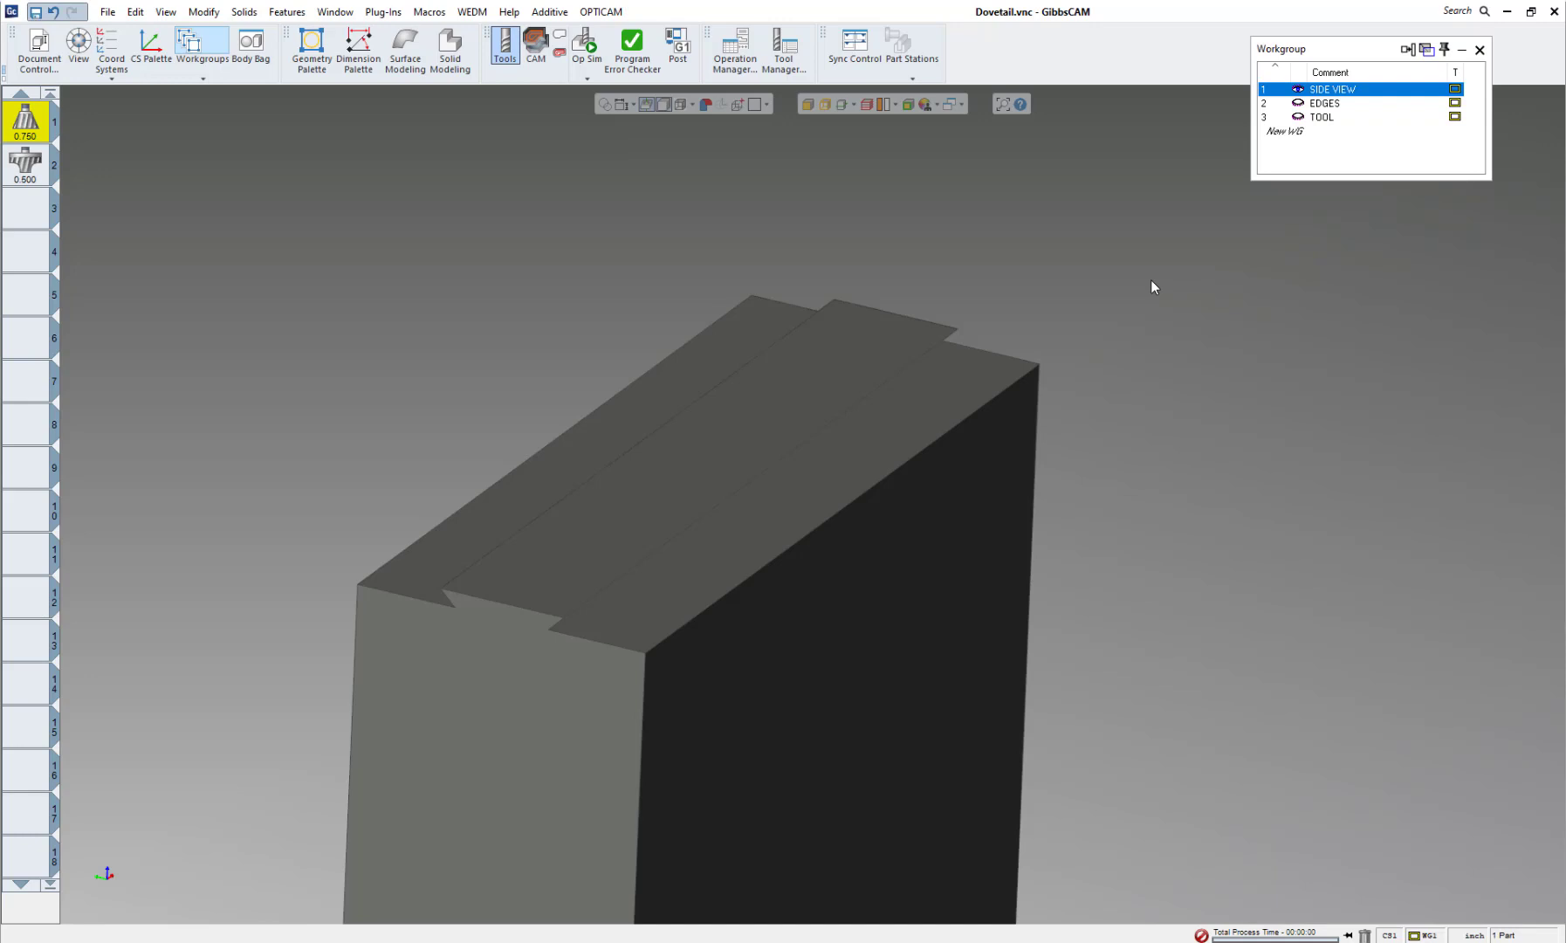
Examine the DM25 Dovetail Stock Preparation drawing for the dovetail's dimensions and tolerances
{"action": "left_click", "coordinate": [1148, 291]}
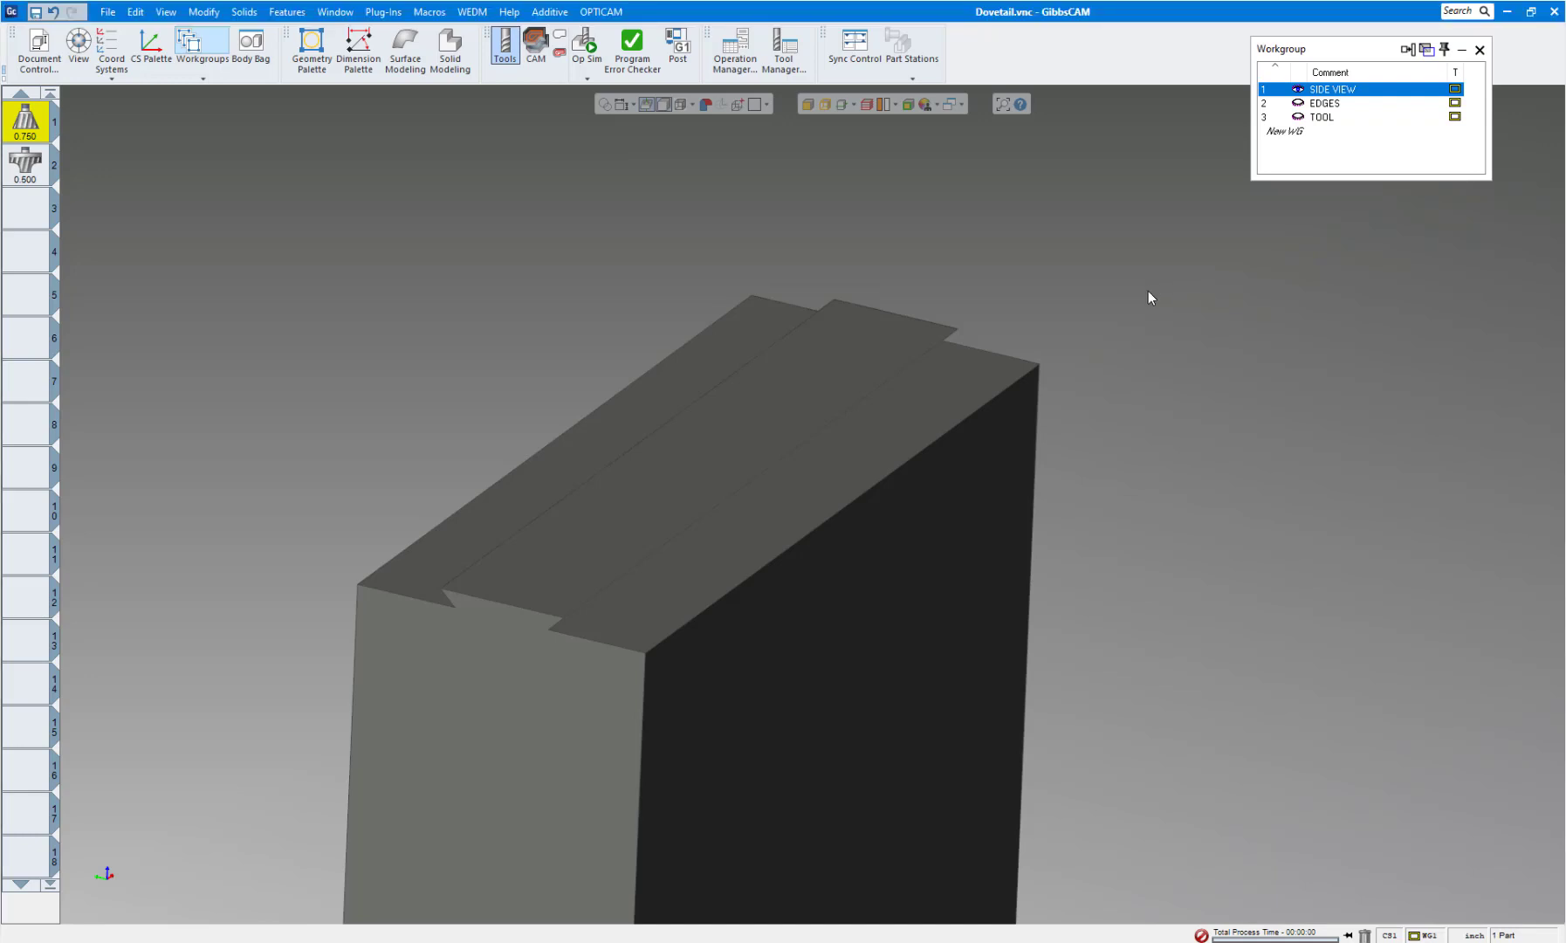
{"action": "scroll", "coordinate": [1148, 291], "scroll_direction": "down", "scroll_amount": 3}
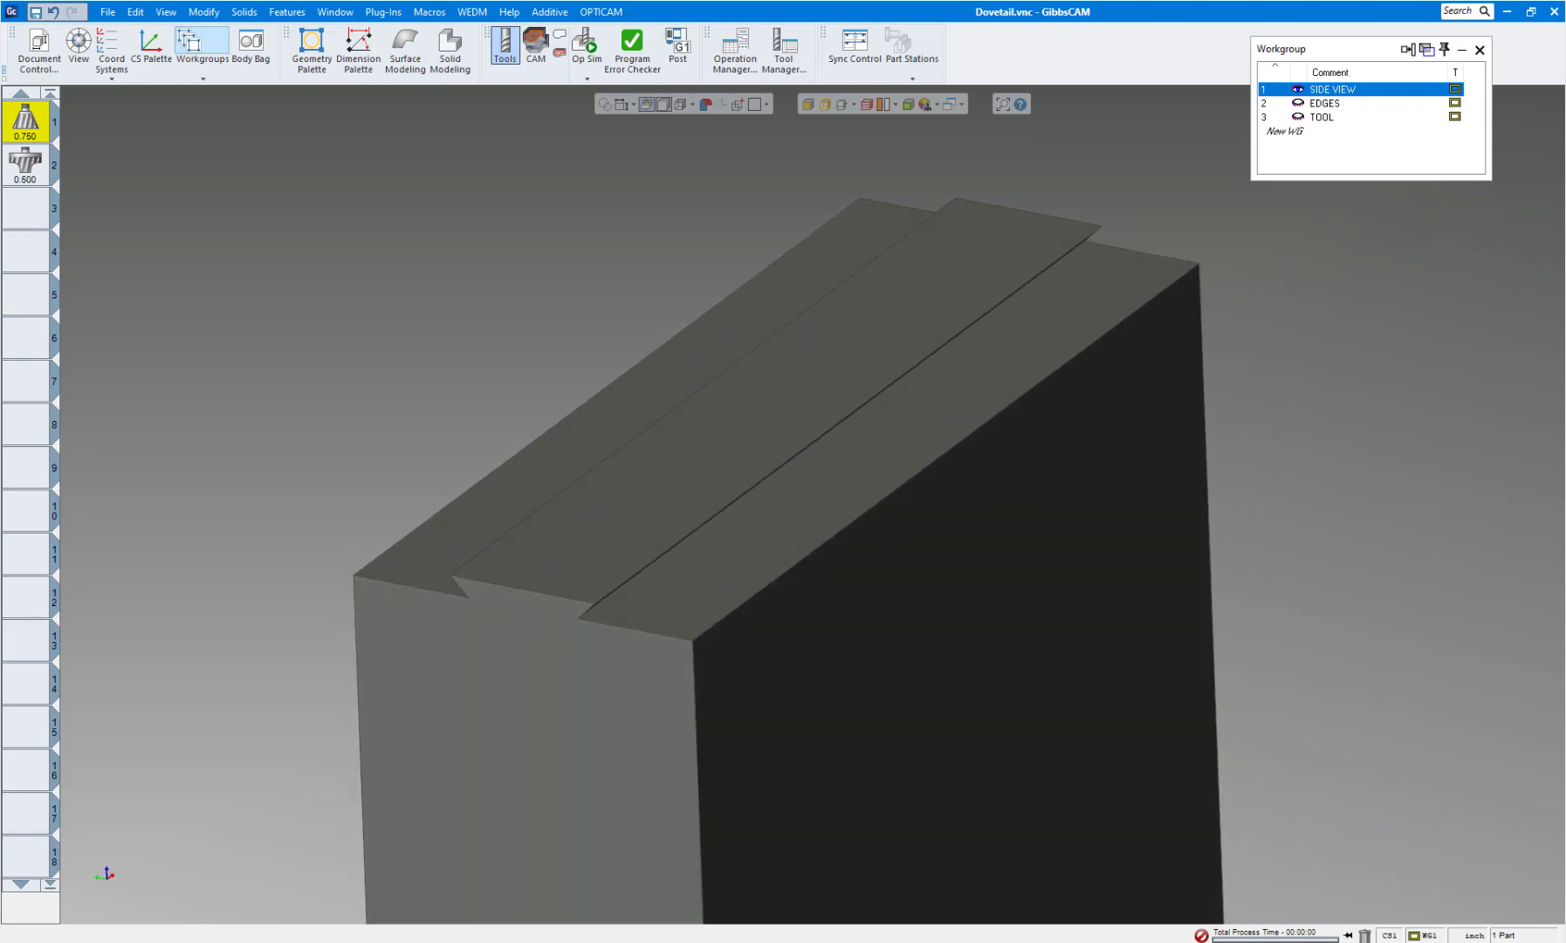
{"action": "left_click_drag", "start_coordinate": [1565, 122], "coordinate": [606, 41]}
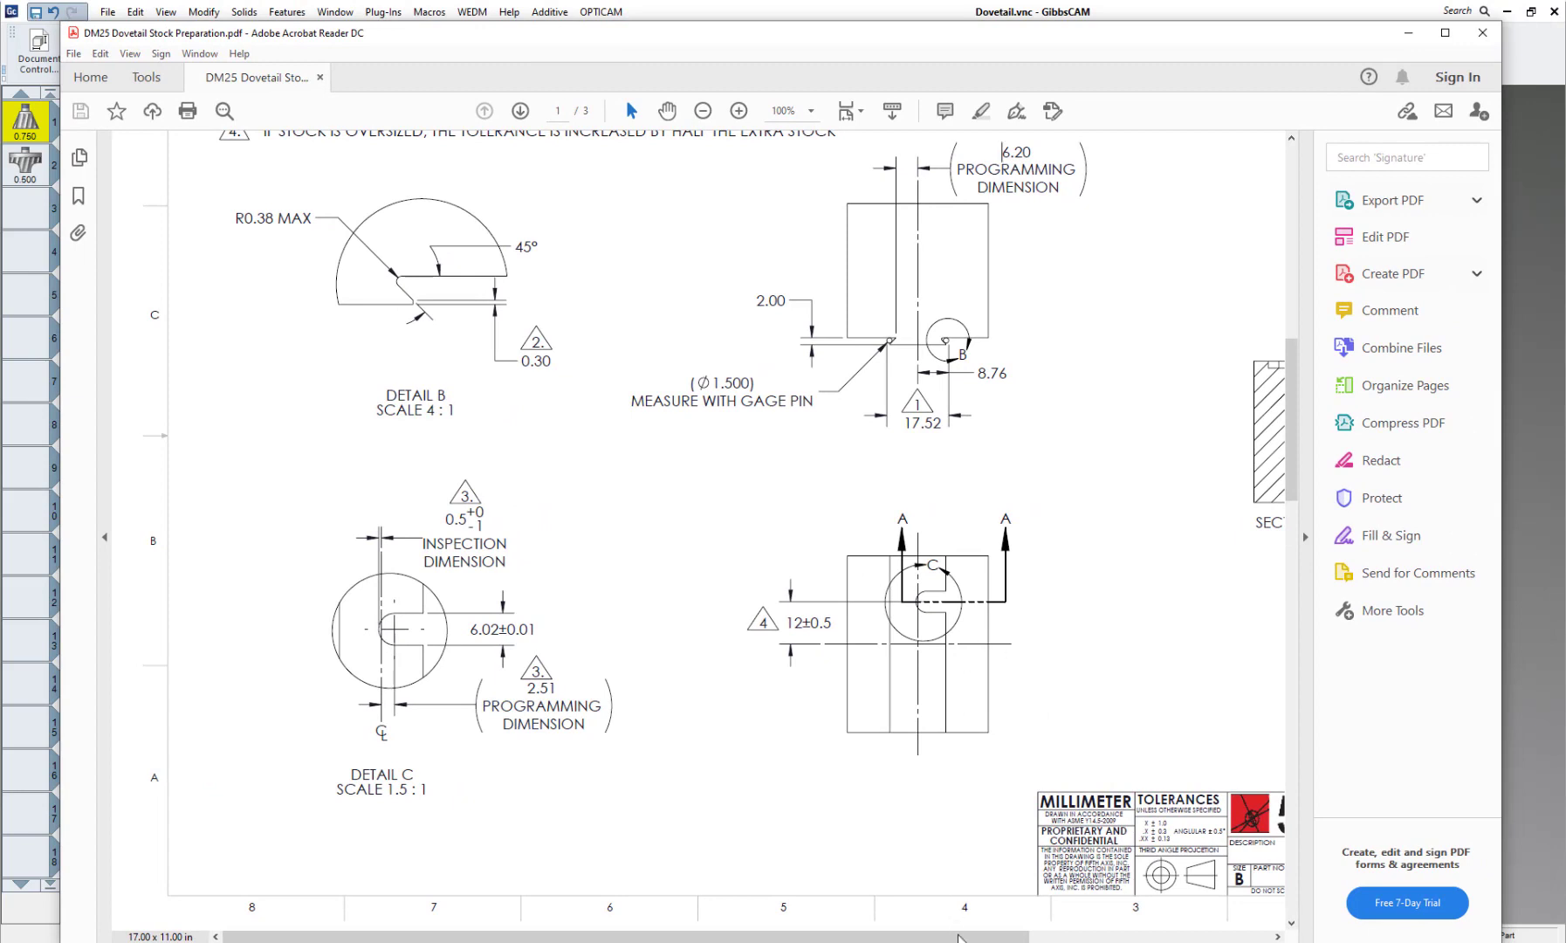
{"action": "mouse_move", "coordinate": [971, 936]}
{"action": "left_mouse_down"}
{"action": "mouse_move", "coordinate": [1149, 940]}
{"action": "mouse_move", "coordinate": [970, 938]}
{"action": "left_mouse_up"}
{"action": "left_click_drag", "start_coordinate": [1070, 42], "coordinate": [1565, 131]}
{"action": "left_click", "coordinate": [1299, 264]}
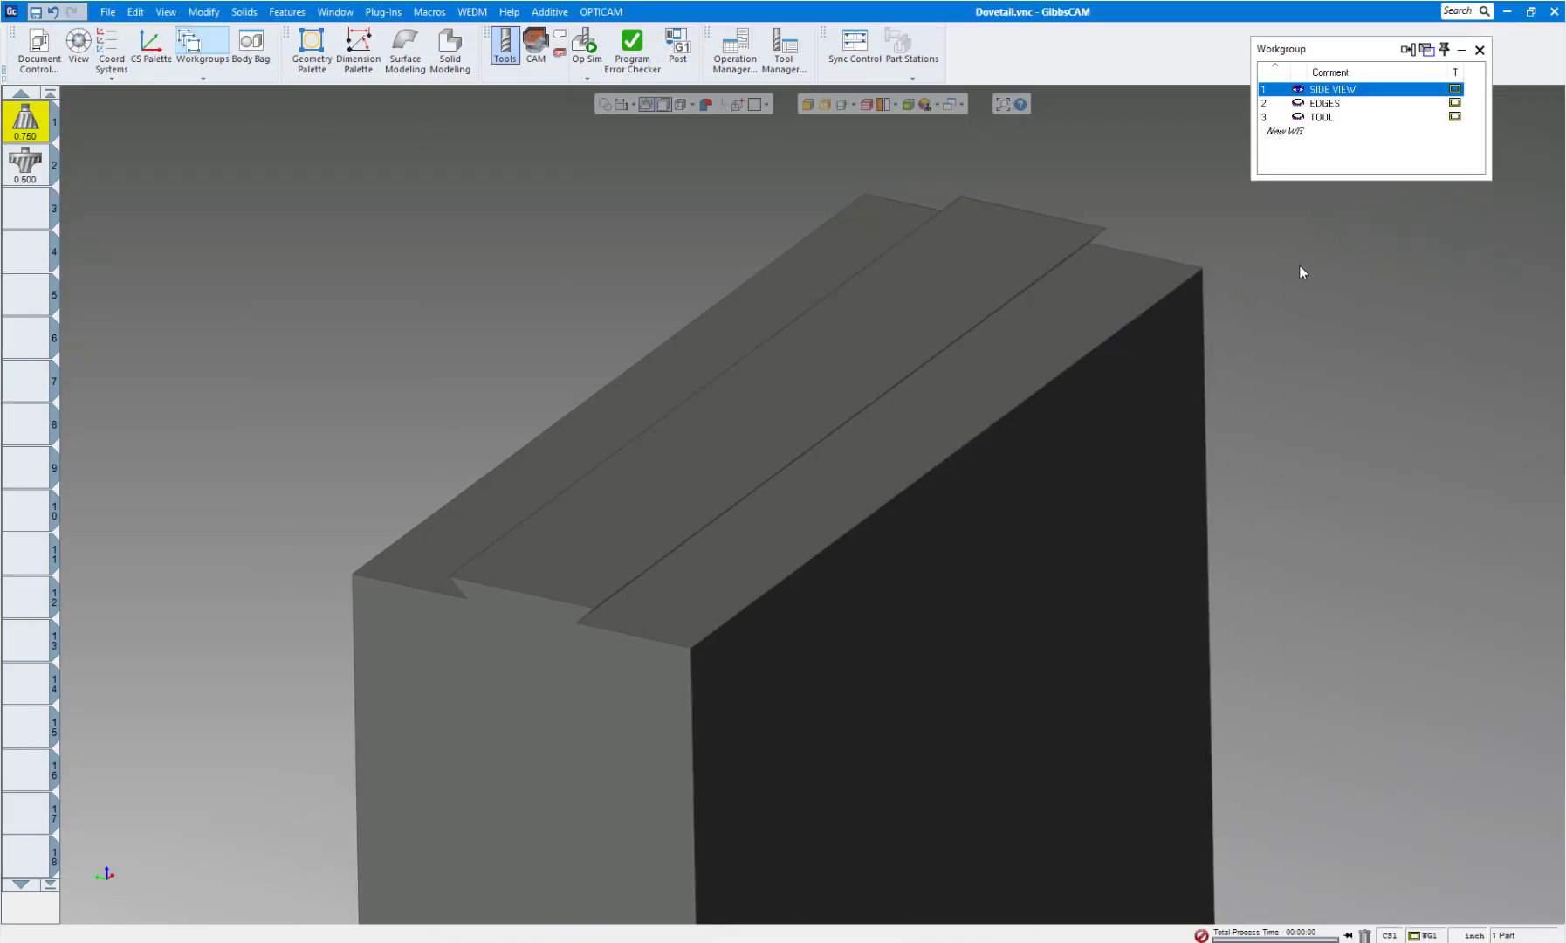
Show the geometry, switch to the side-view profile's coordinate system, view it square-on and hide the coordinate grid
{"action": "left_click", "coordinate": [605, 105]}
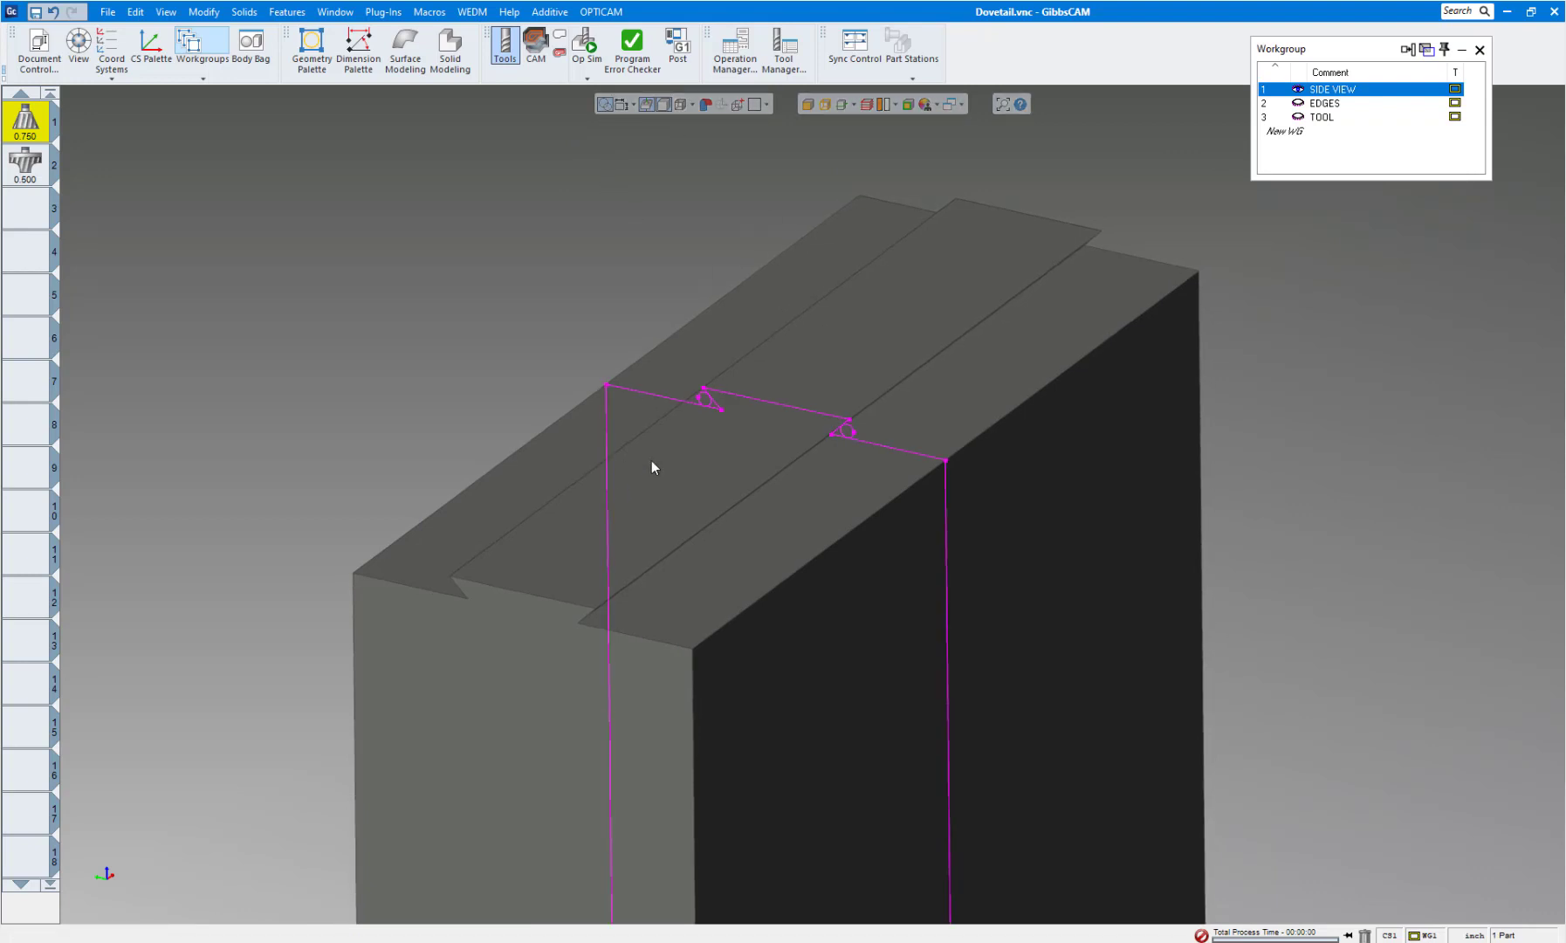
{"action": "right_click", "coordinate": [717, 390]}
{"action": "left_click", "coordinate": [794, 428]}
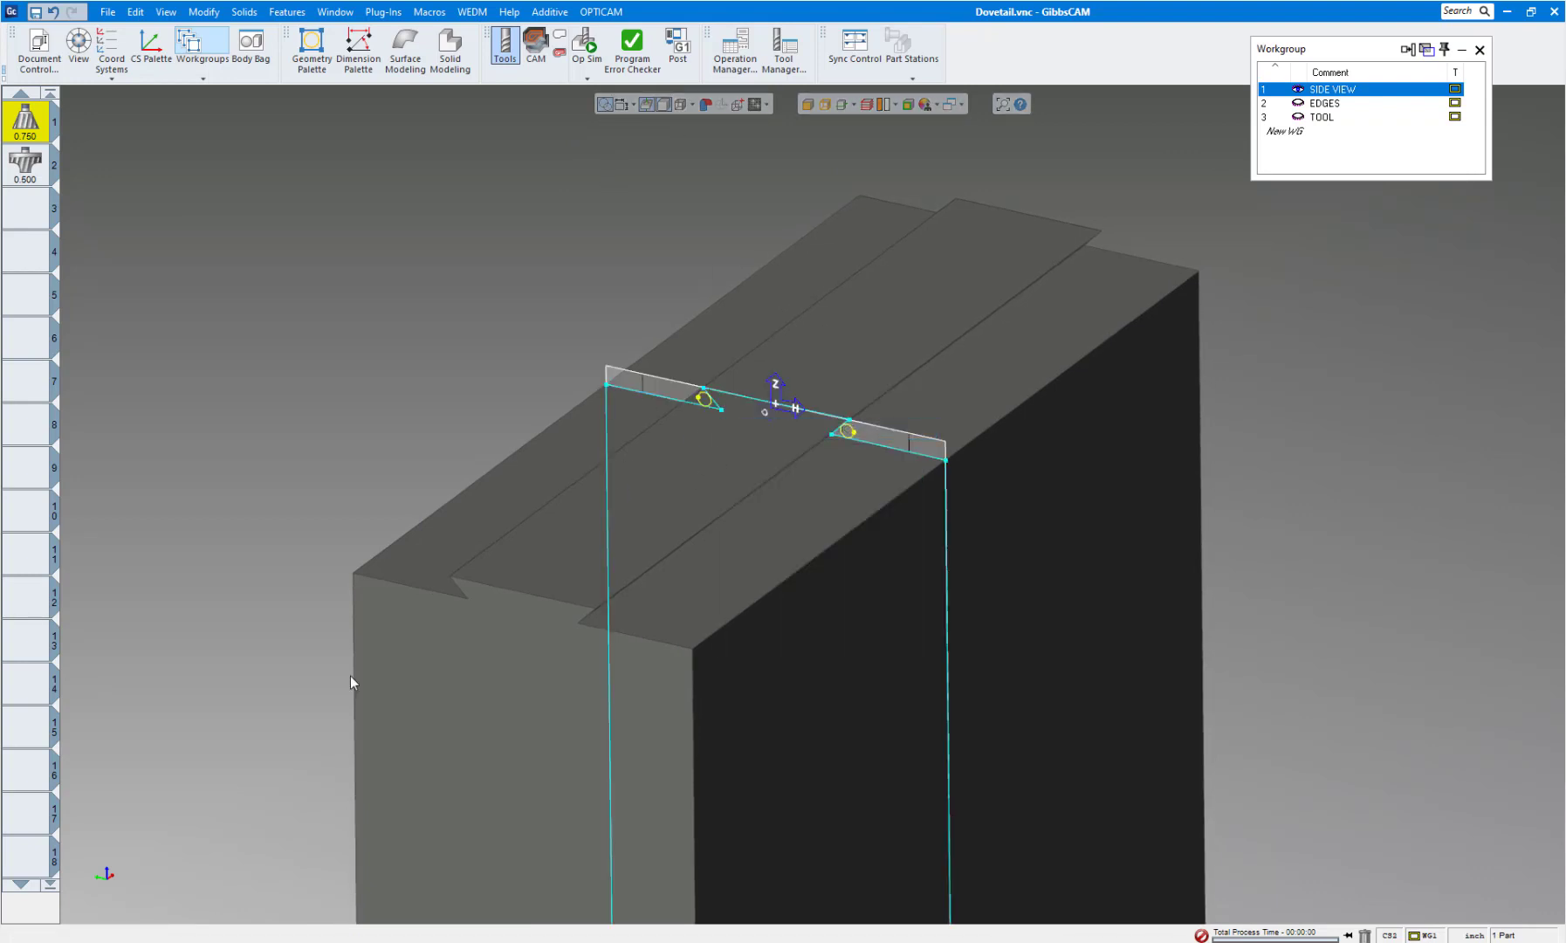
{"action": "left_click", "coordinate": [94, 851]}
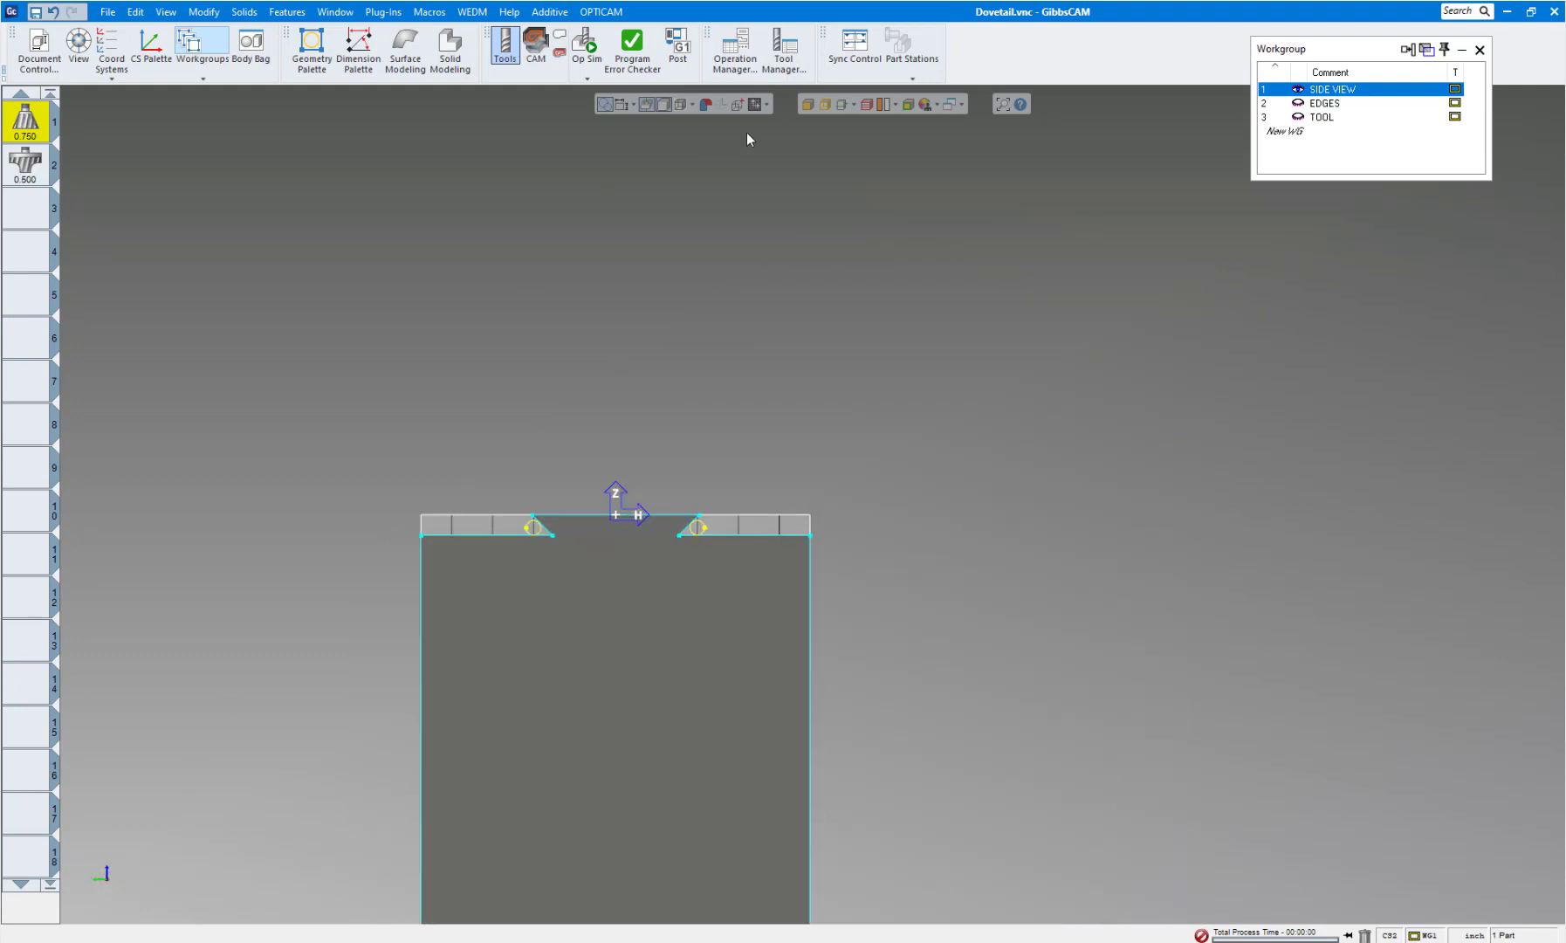
{"action": "left_click", "coordinate": [755, 104]}
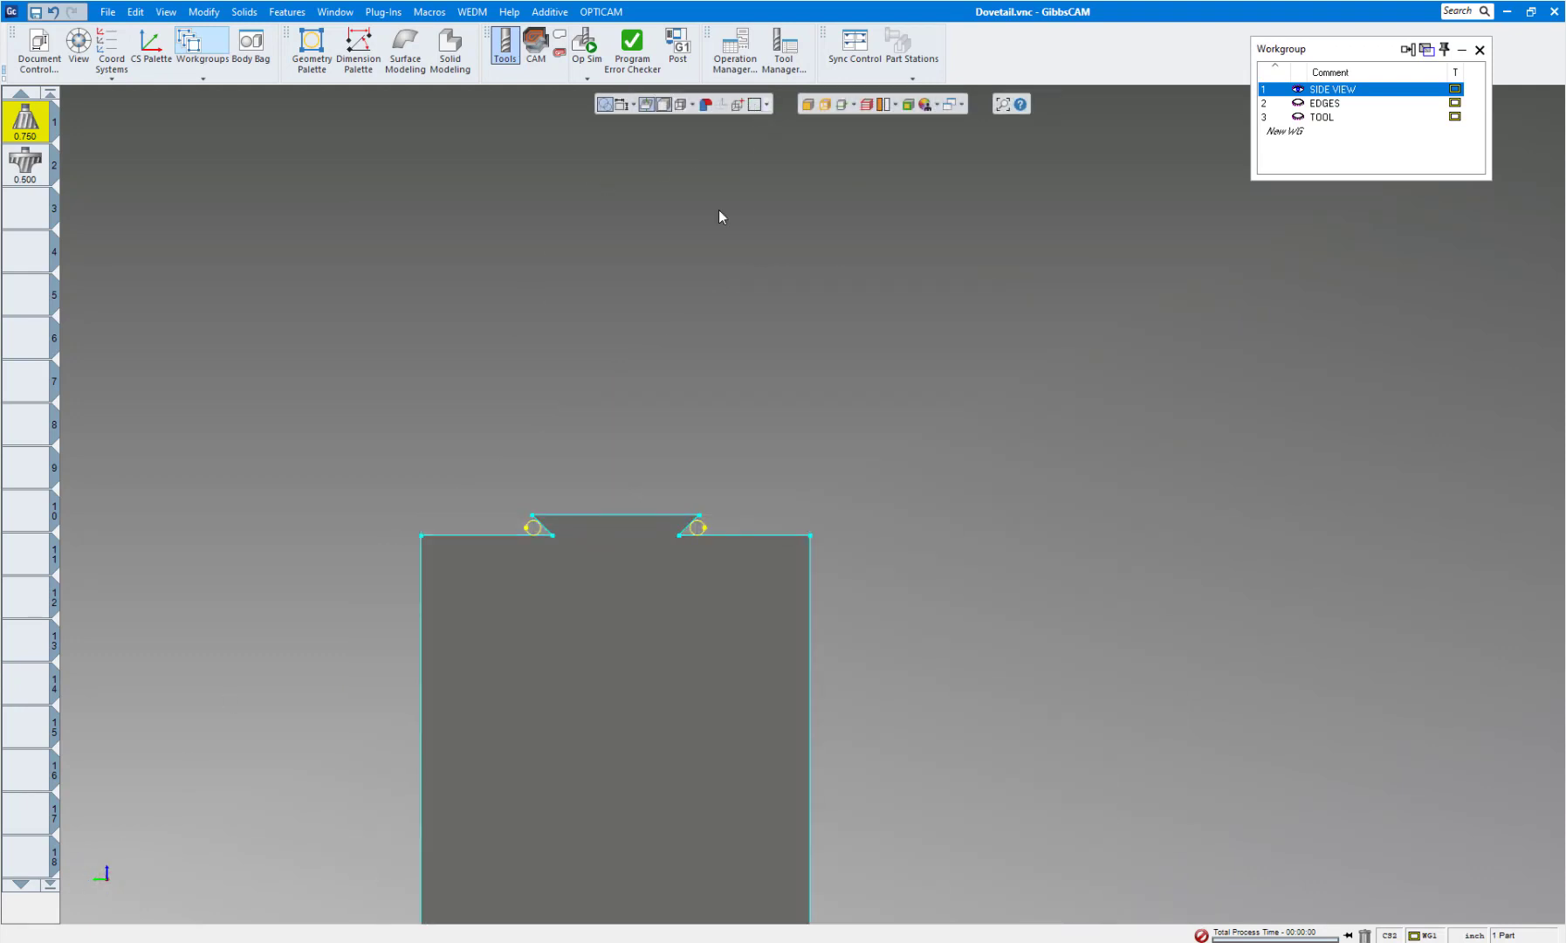
{"action": "scroll", "coordinate": [477, 452], "scroll_direction": "up", "scroll_amount": 2}
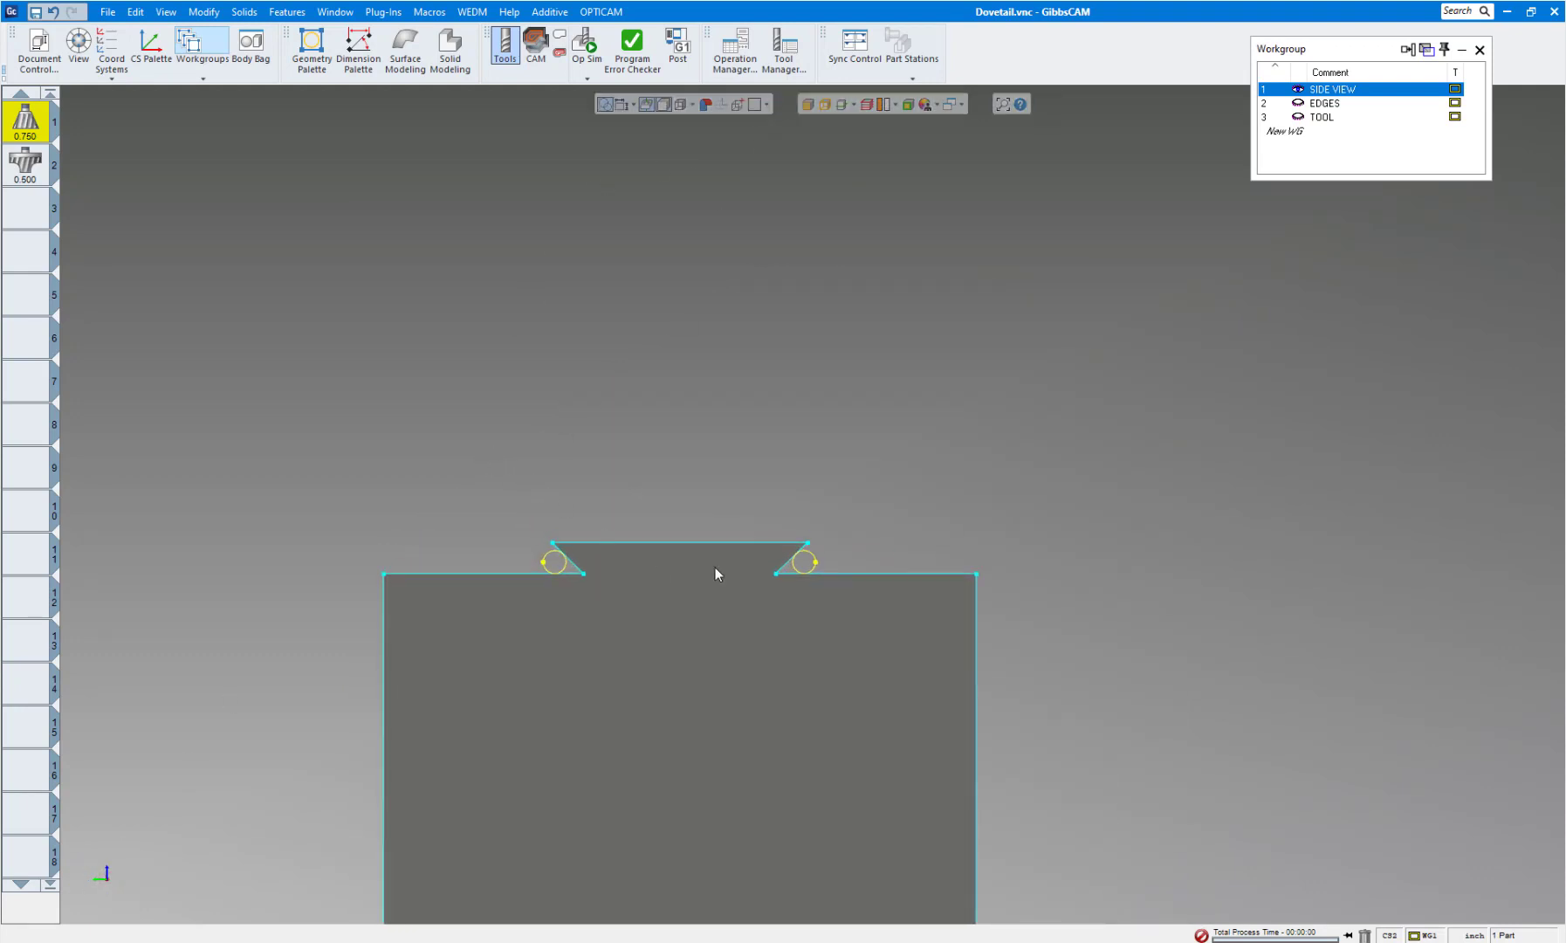
Display the dimensions on the side-view profile and inspect the gauge-pin circles beside the dovetail
{"action": "left_click", "coordinate": [620, 105]}
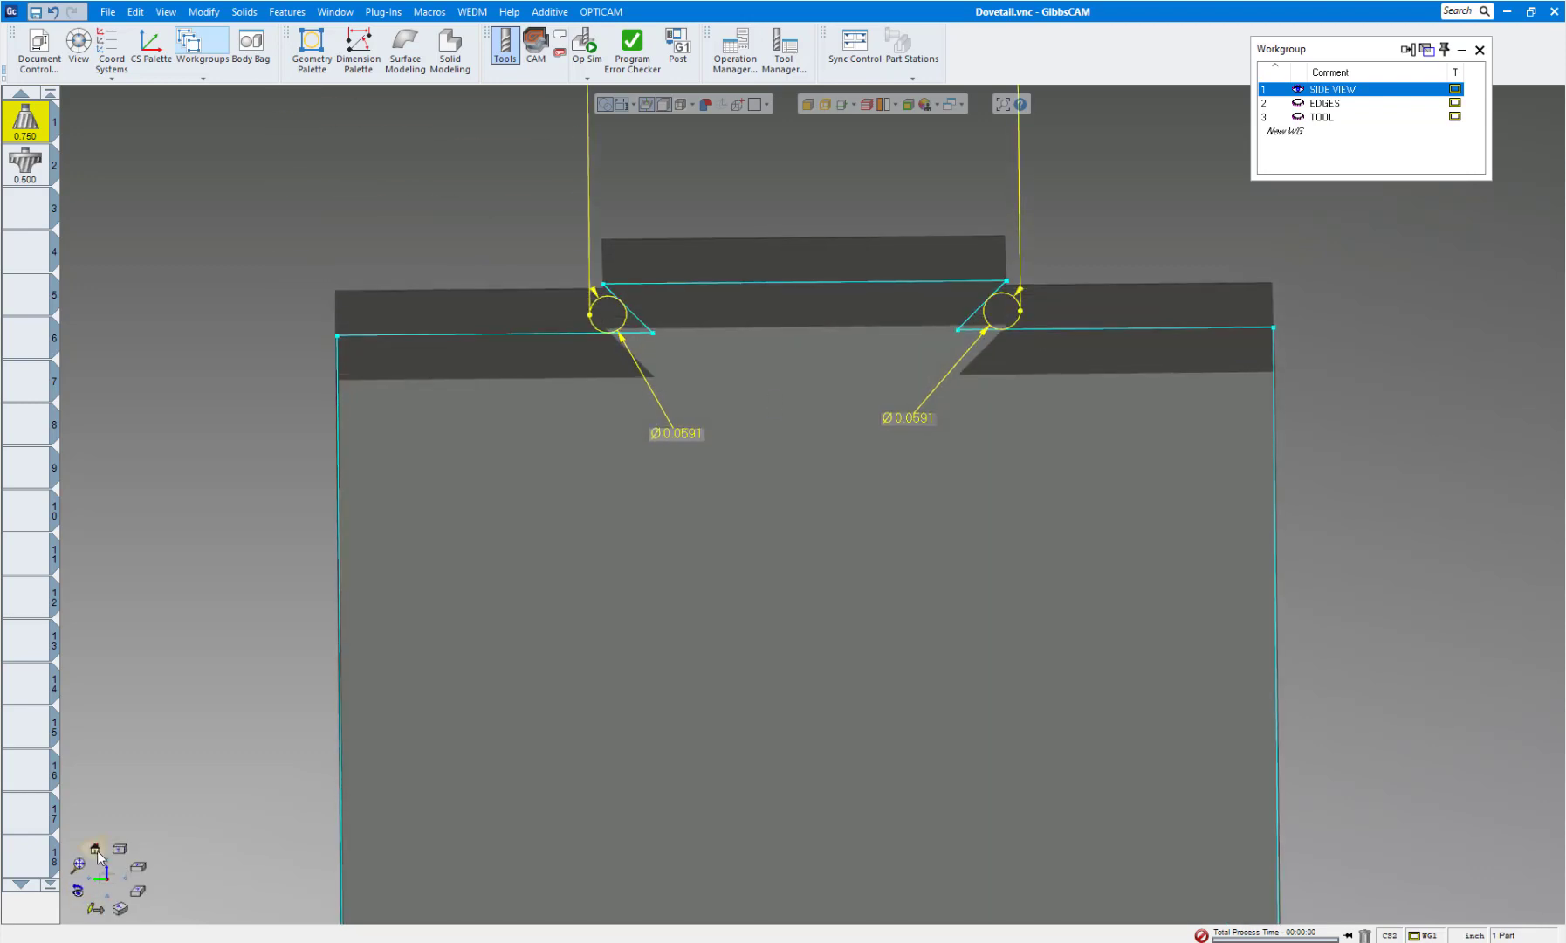
{"action": "left_click", "coordinate": [95, 848]}
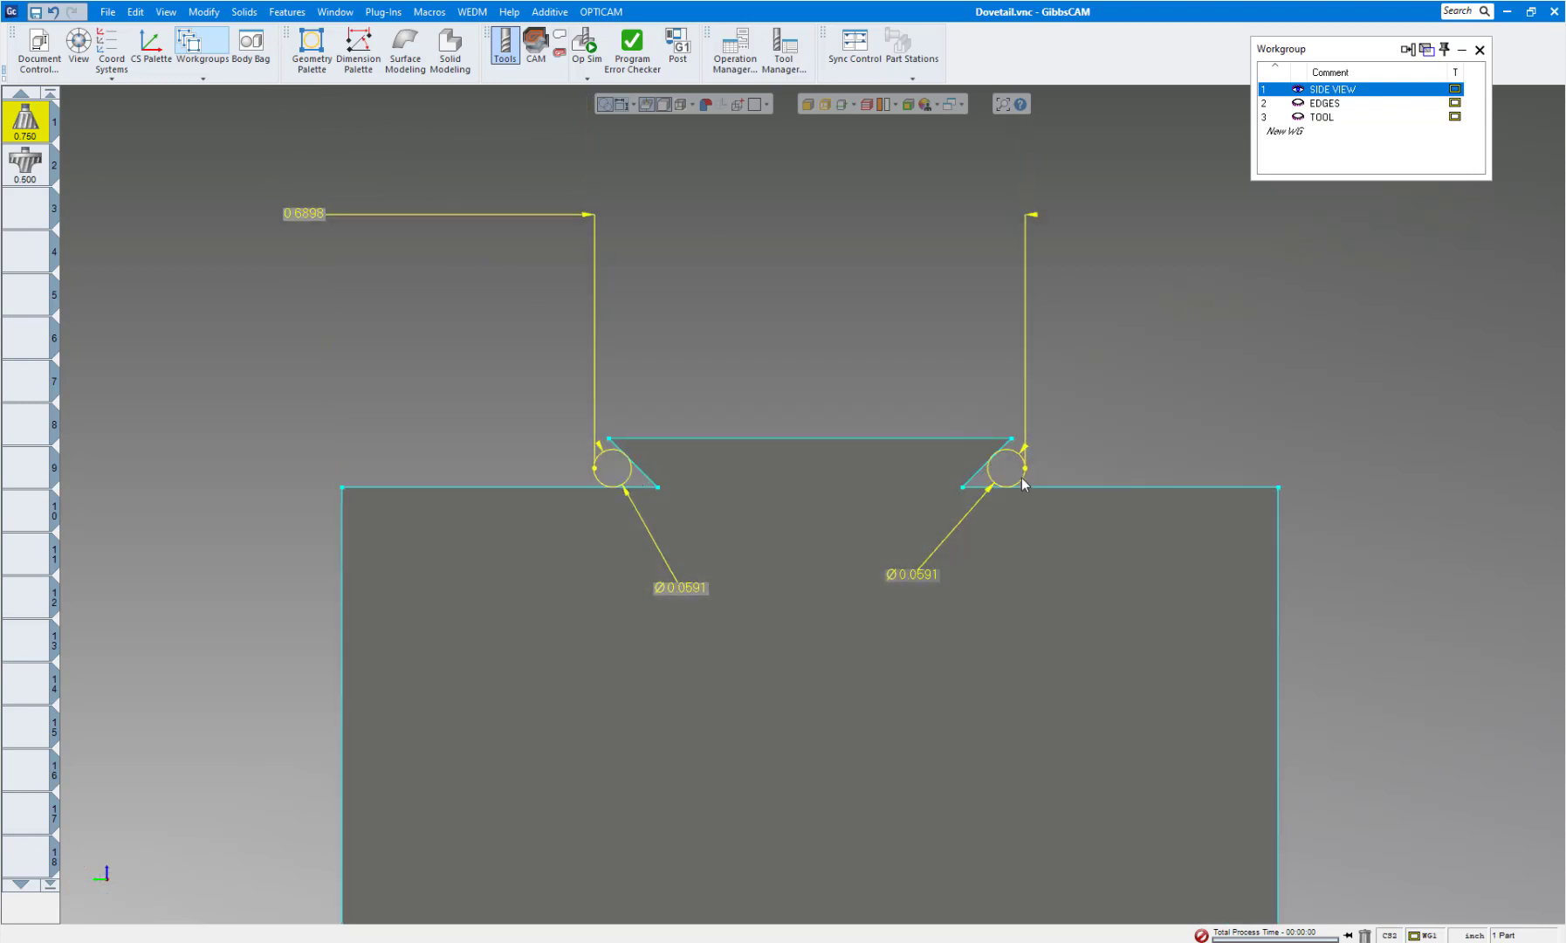
{"action": "scroll", "coordinate": [976, 491], "scroll_direction": "down", "scroll_amount": 3}
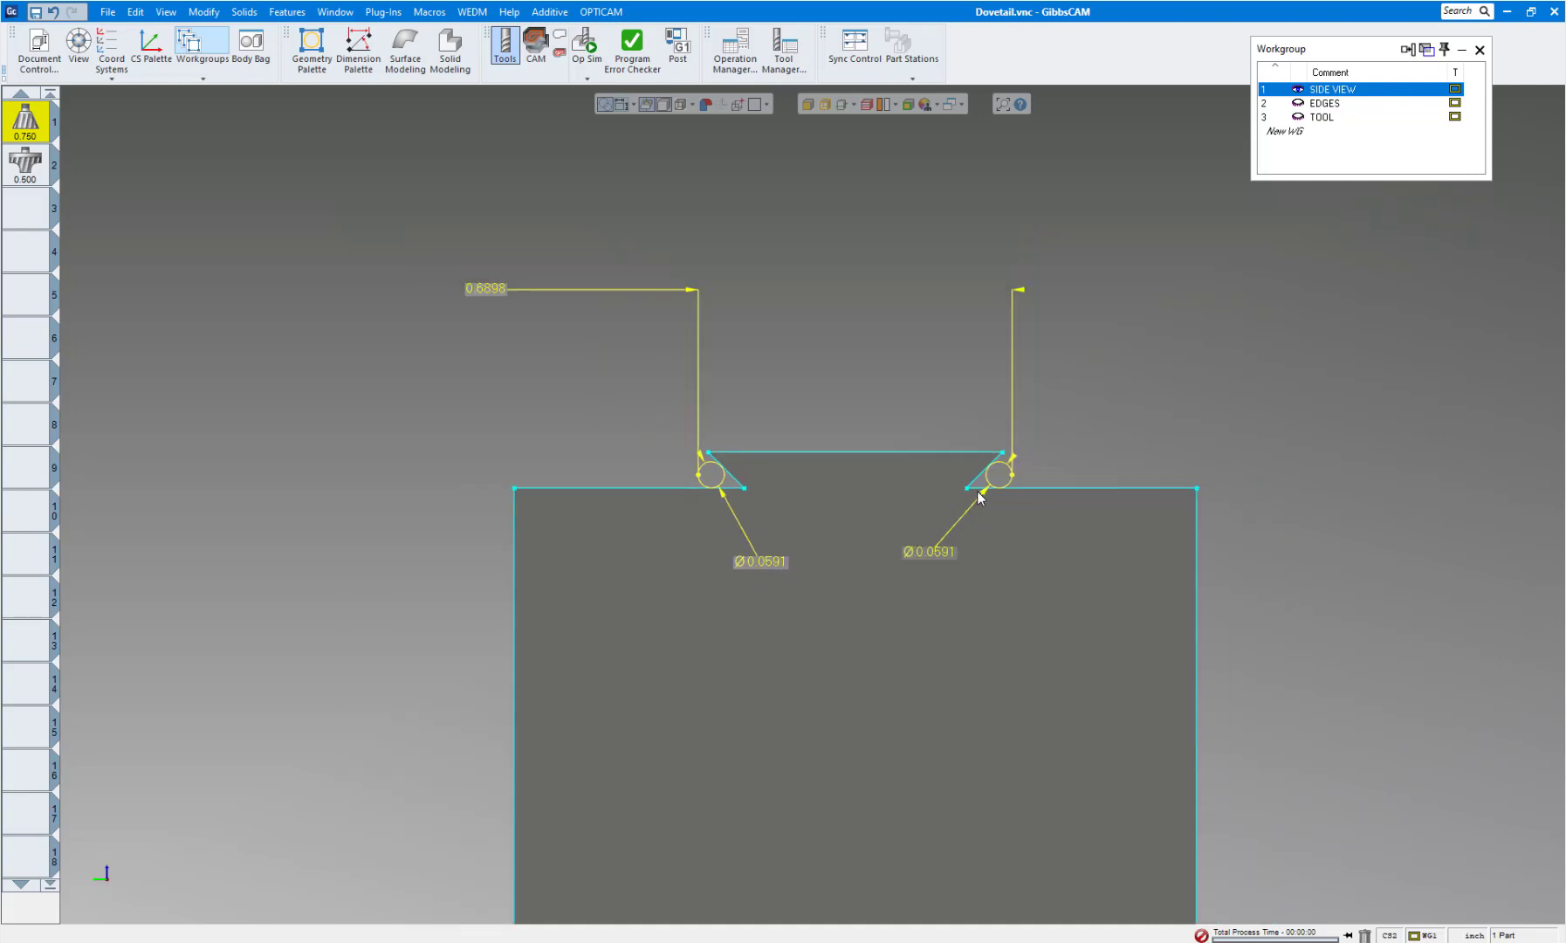
{"action": "scroll", "coordinate": [978, 493], "scroll_direction": "down", "scroll_amount": 2}
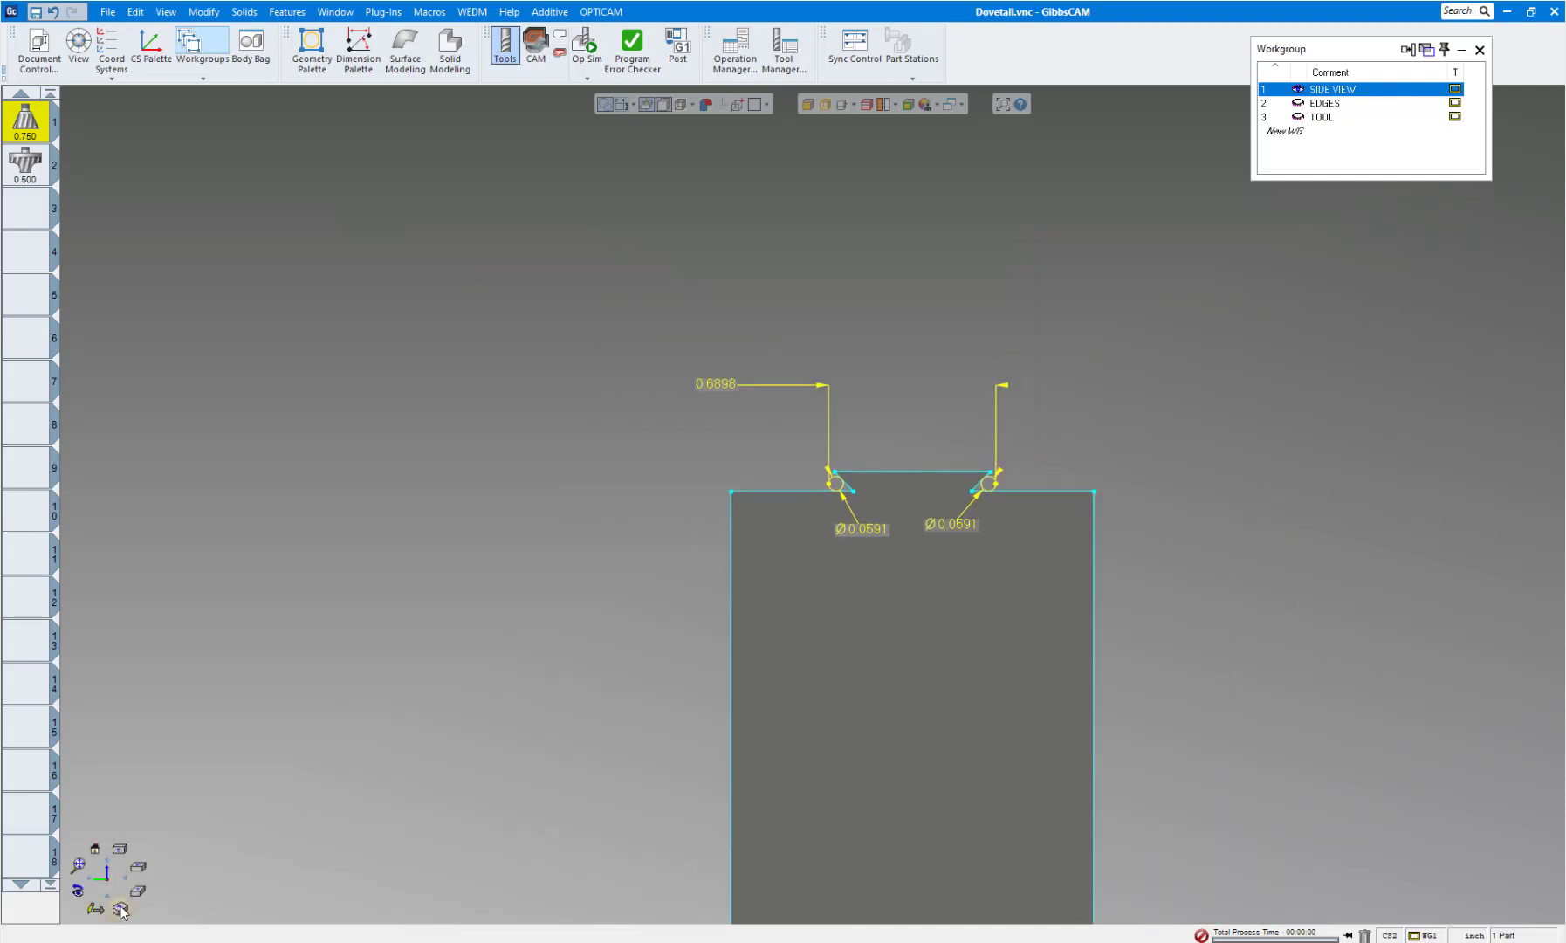
Make the EDGES workgroup current in an isometric view, align the coordinate system to its geometry and hide the grid
{"action": "left_click", "coordinate": [119, 909]}
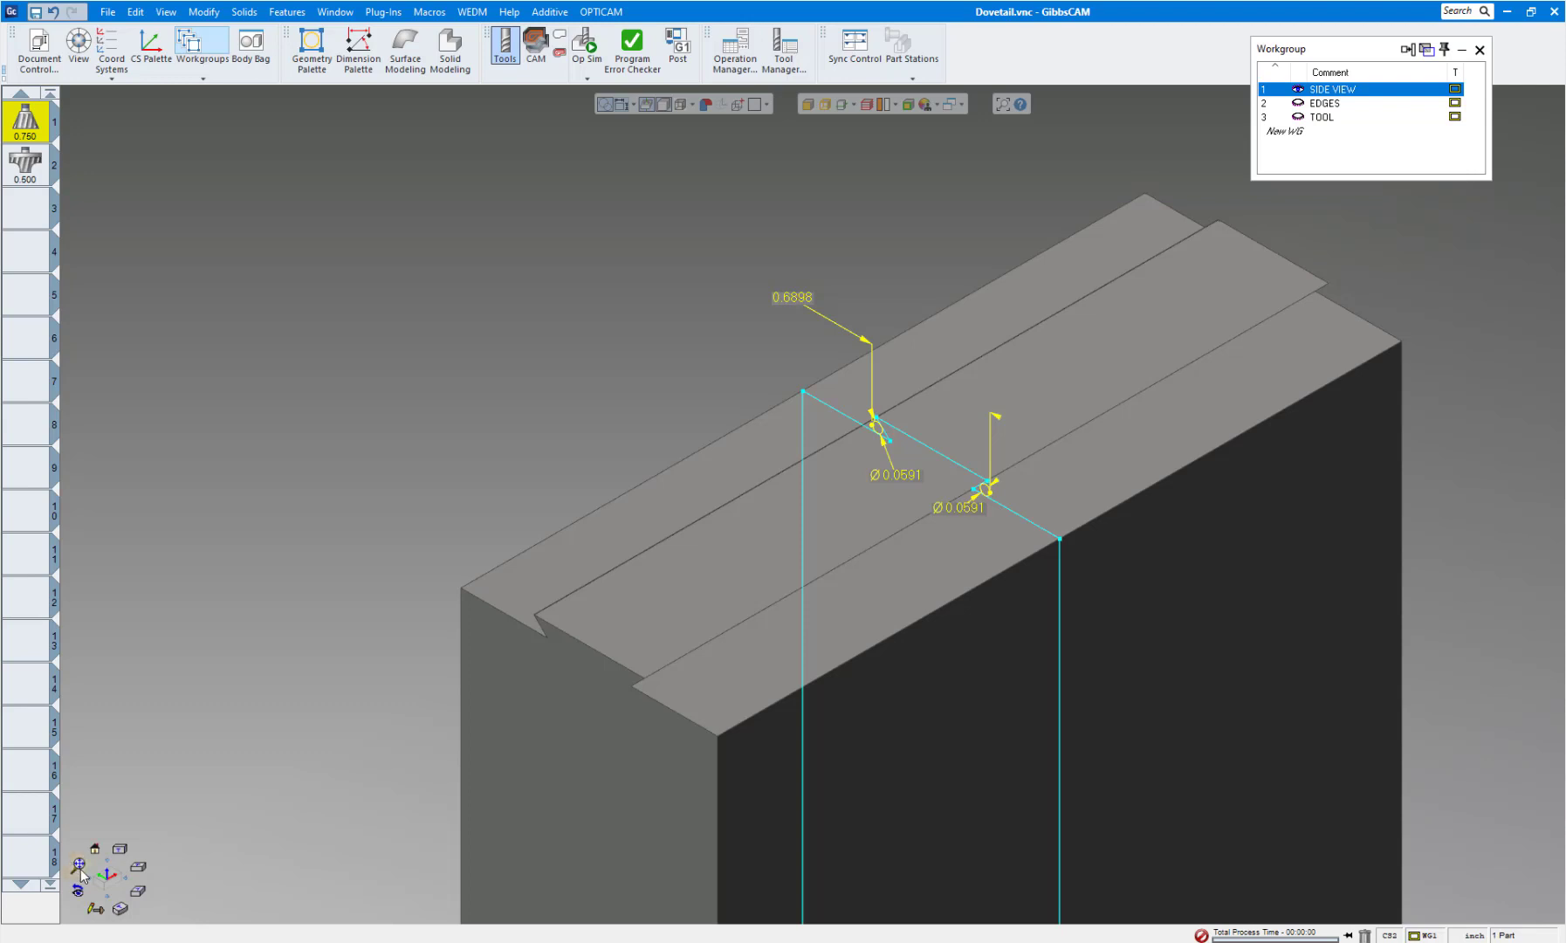
{"action": "left_click", "coordinate": [79, 867]}
{"action": "left_click", "coordinate": [1336, 103]}
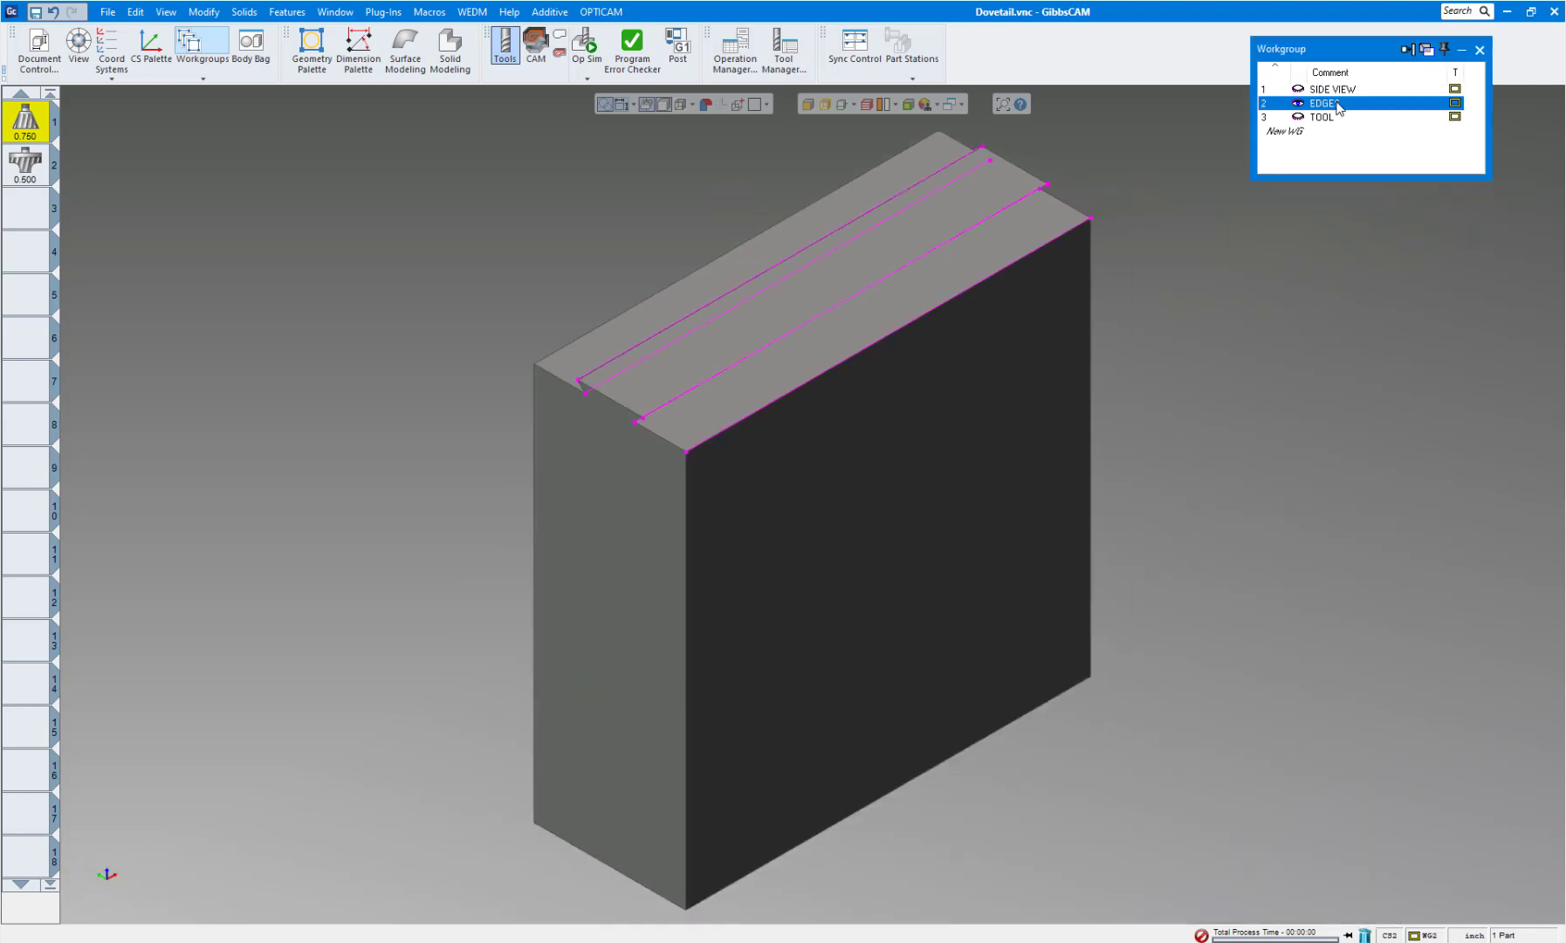
{"action": "scroll", "coordinate": [896, 302], "scroll_direction": "up", "scroll_amount": 2}
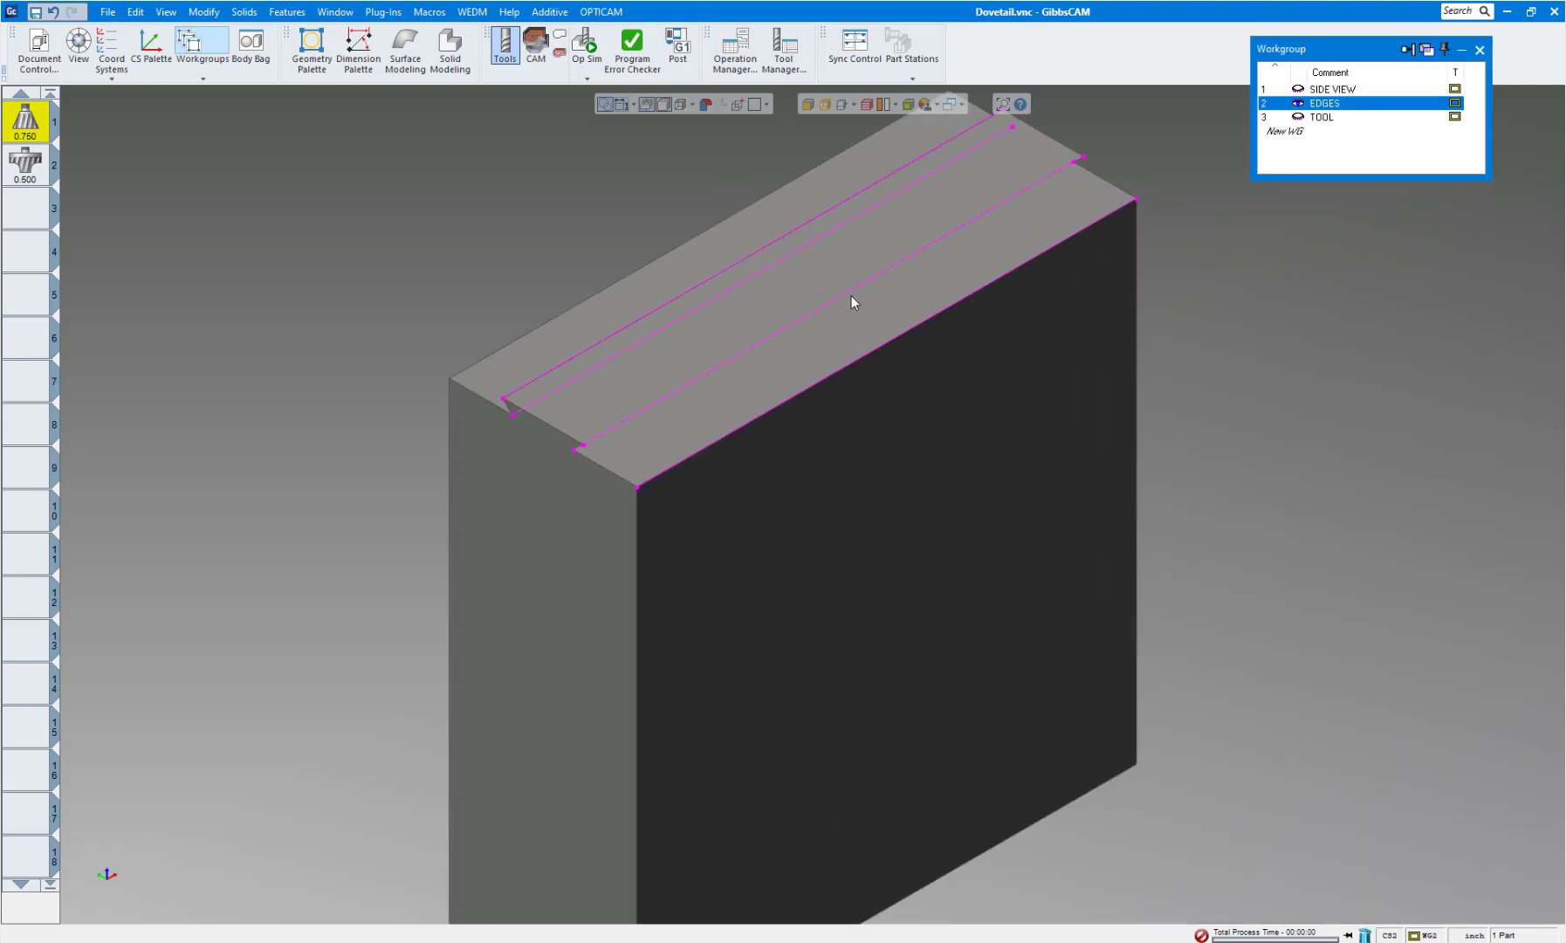
{"action": "right_click", "coordinate": [843, 291]}
{"action": "left_click", "coordinate": [878, 336]}
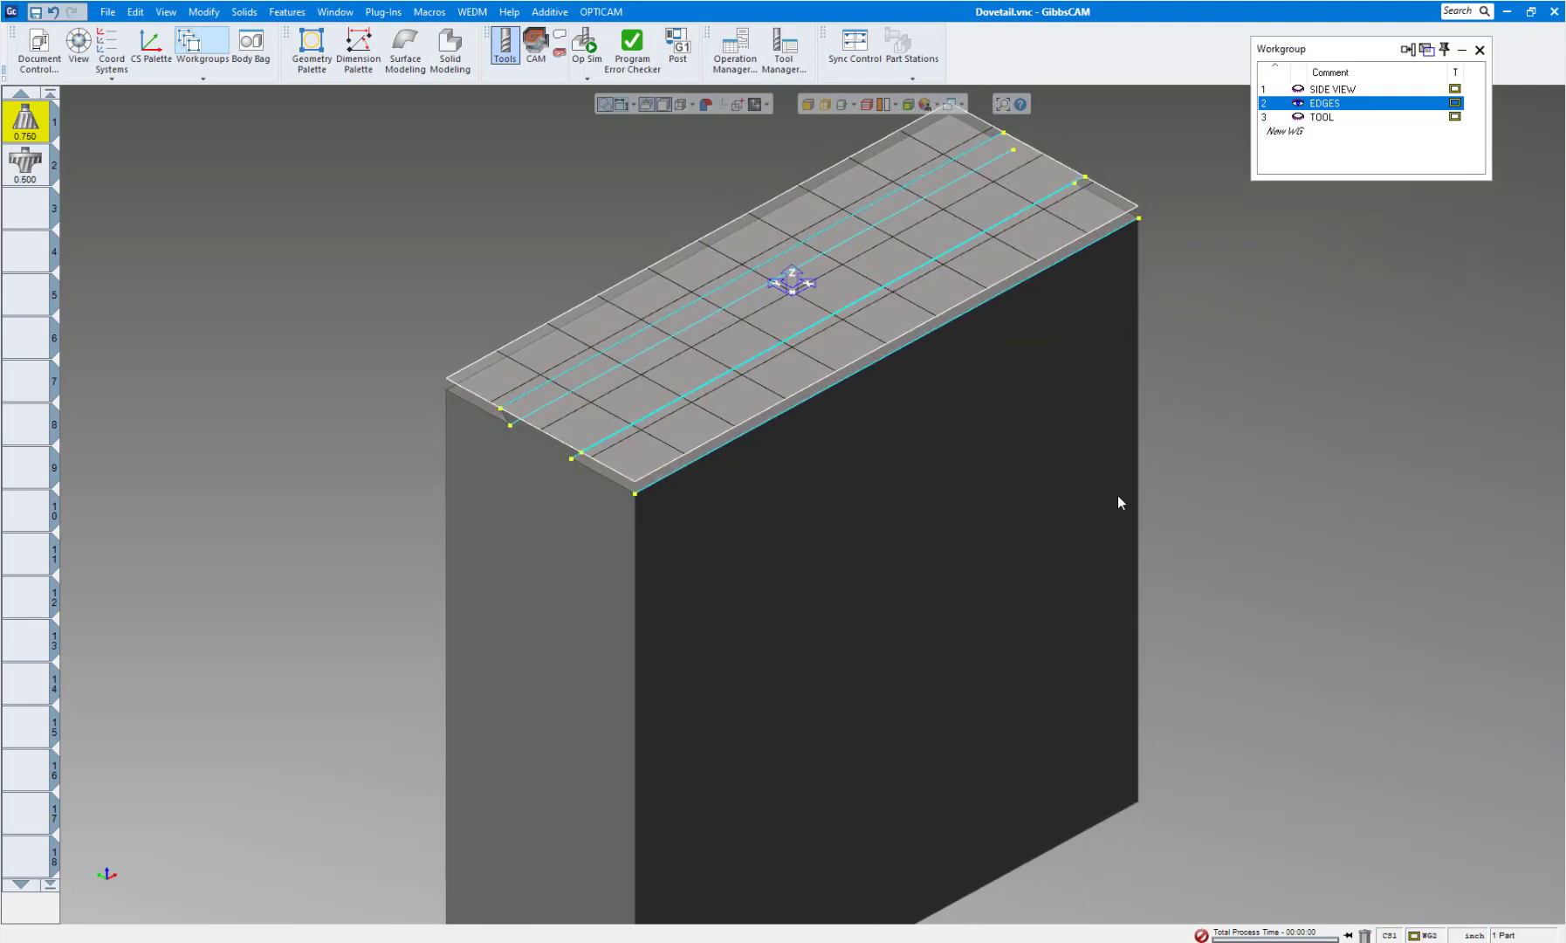
{"action": "left_click", "coordinate": [754, 105]}
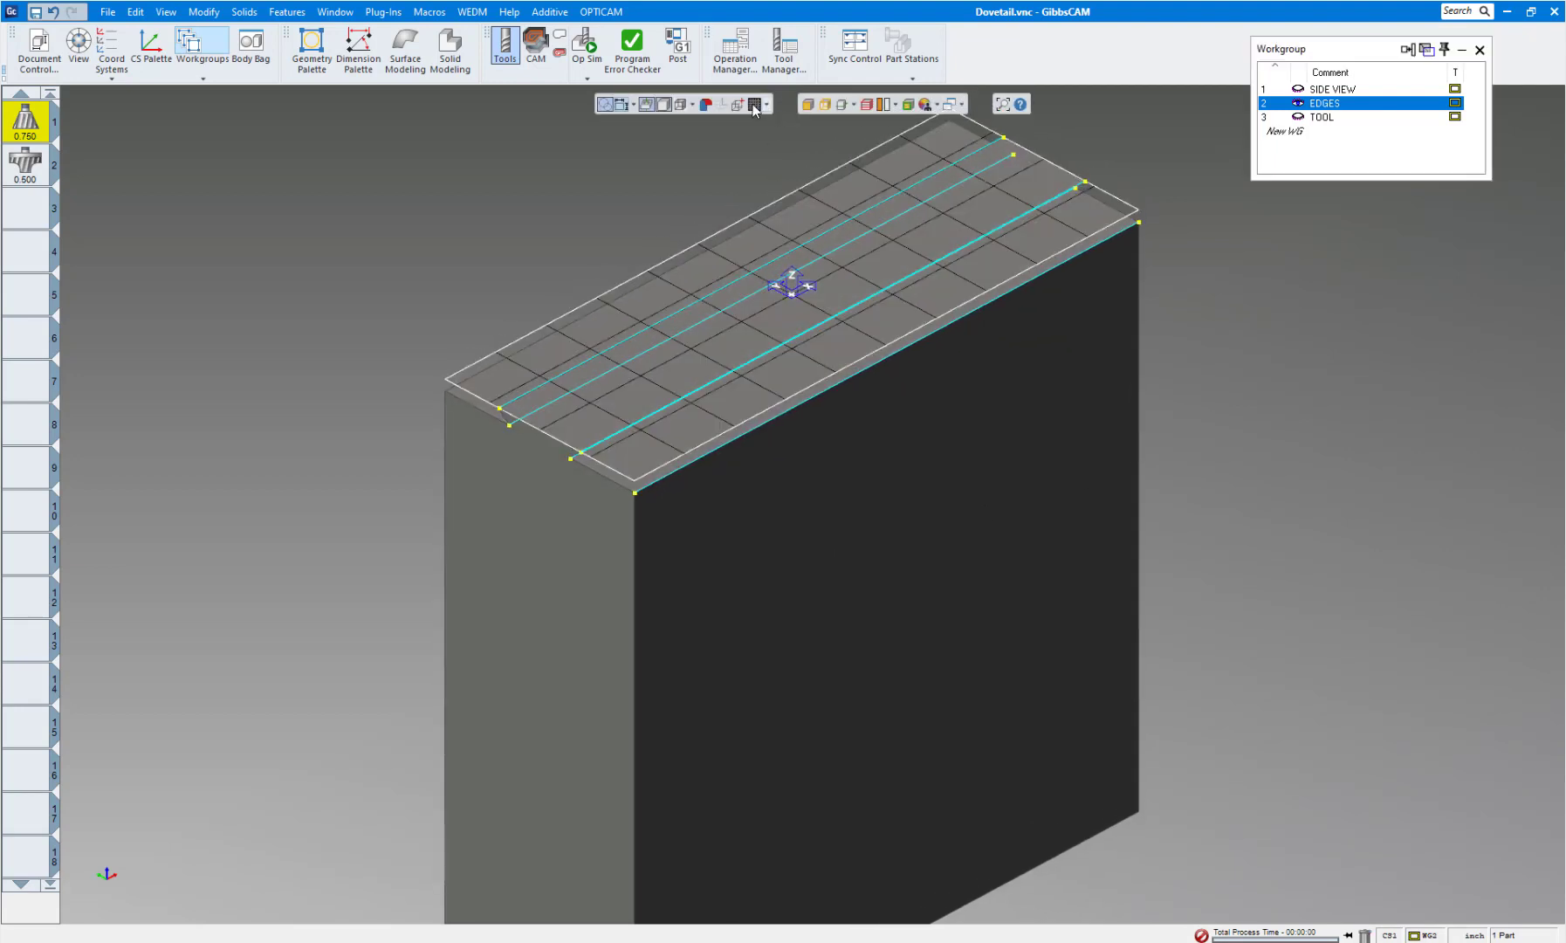
{"action": "left_click", "coordinate": [752, 105]}
{"action": "middle_click_drag", "start_coordinate": [1149, 480], "coordinate": [1149, 480]}
{"action": "scroll", "coordinate": [962, 453], "scroll_direction": "up", "scroll_amount": 4}
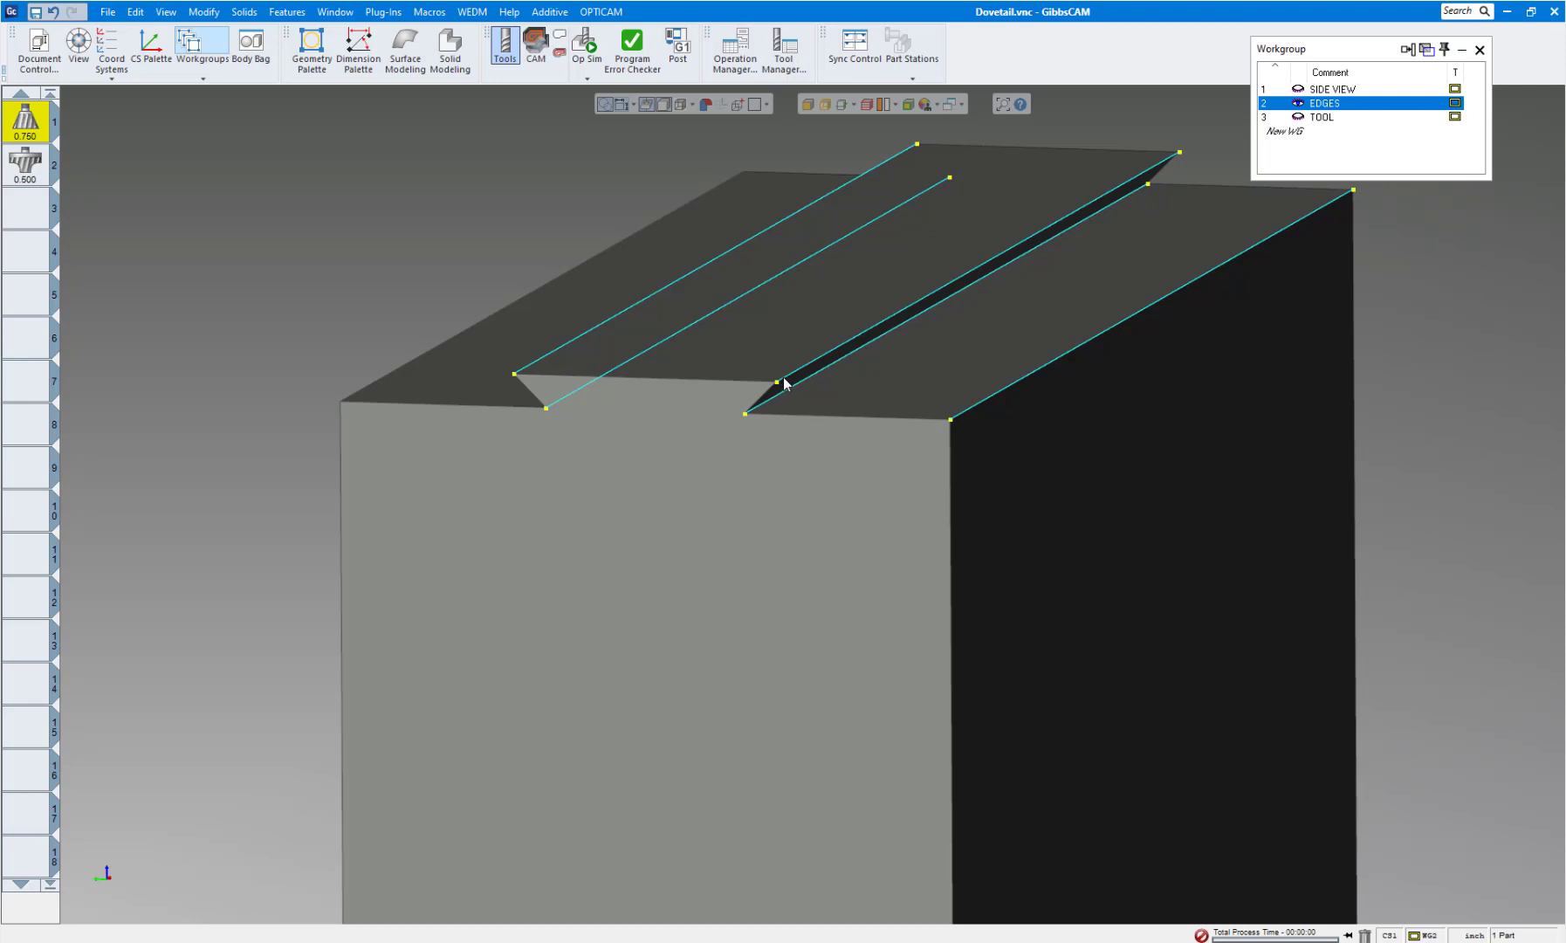
Review the dovetail cutter's tool dimensions and holder preview in Milling Tool #1, and close its settings
{"action": "scroll", "coordinate": [783, 377], "scroll_direction": "down", "scroll_amount": 5}
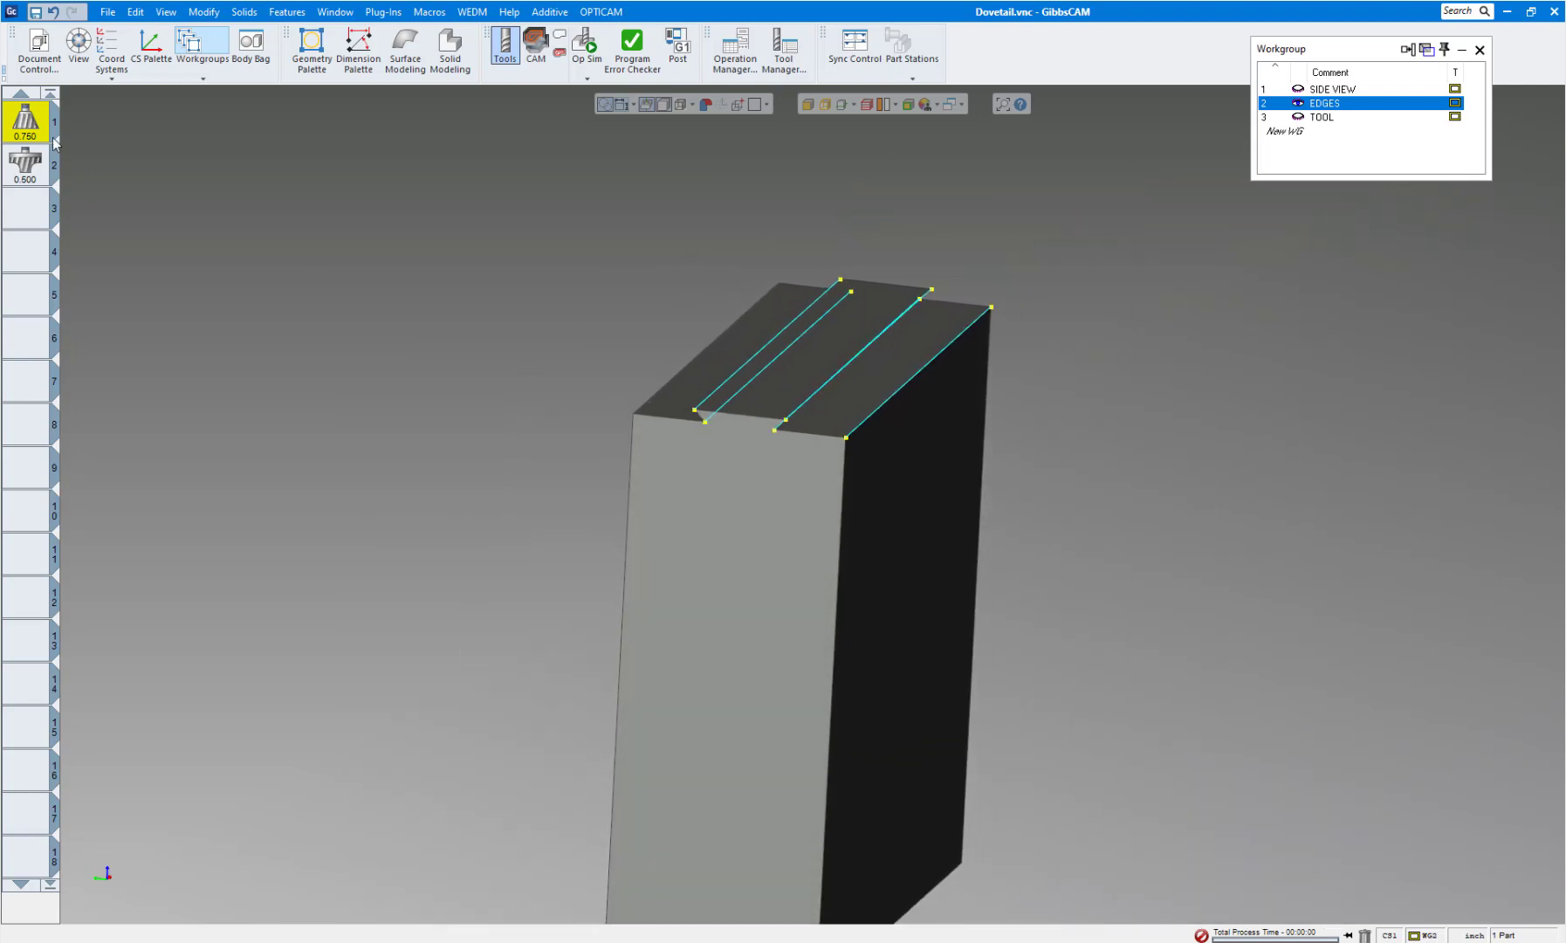
{"action": "double_click", "coordinate": [37, 128]}
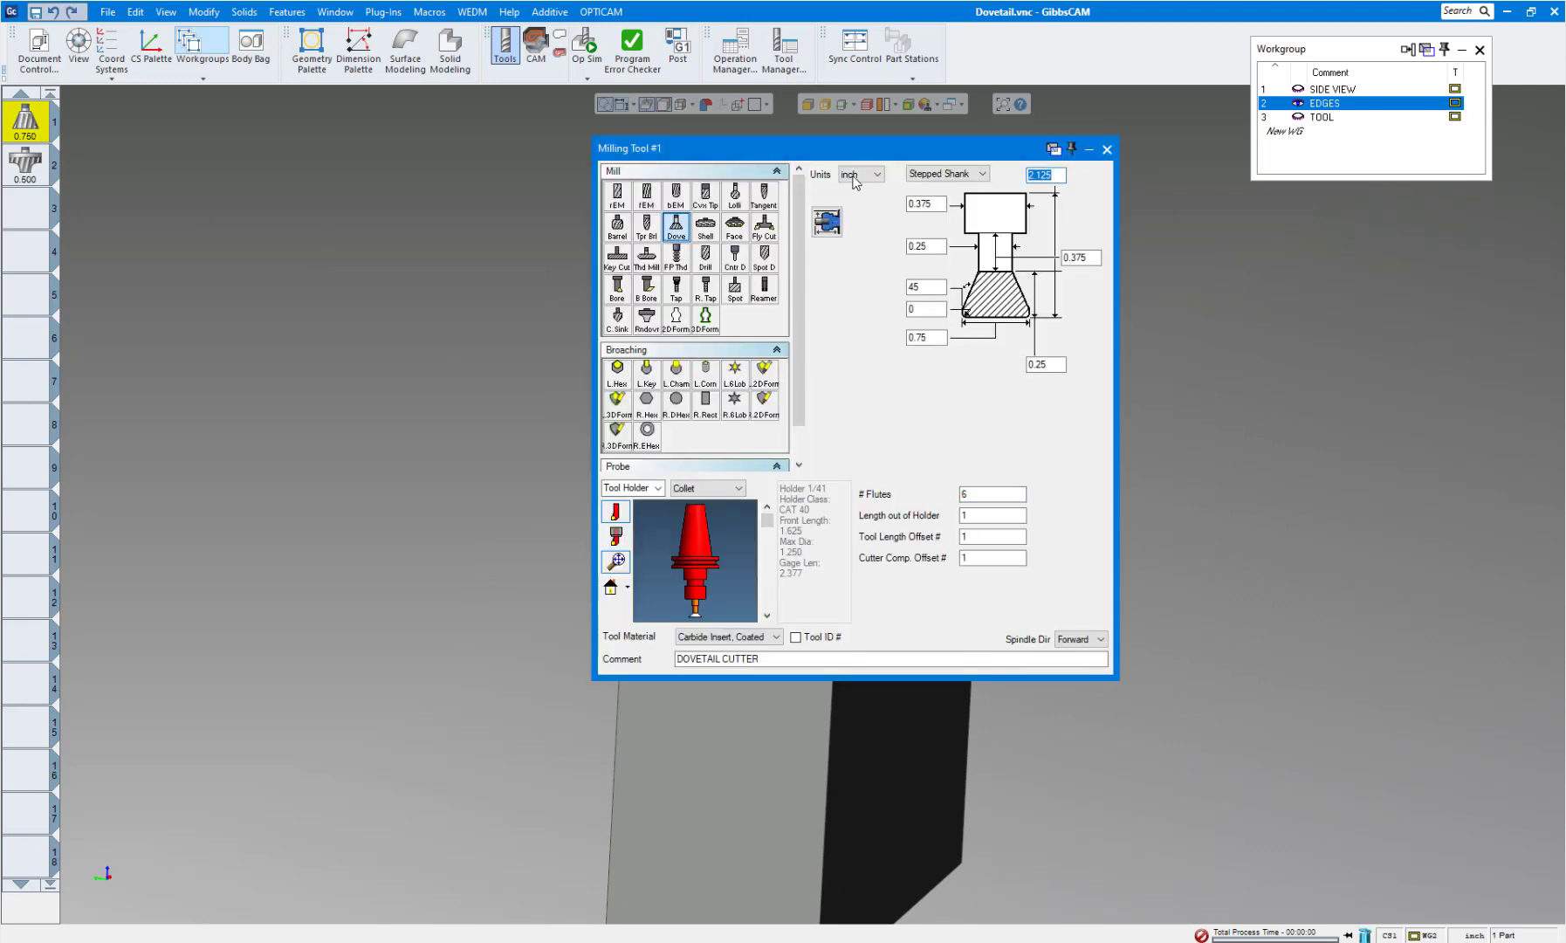
{"action": "left_click_drag", "start_coordinate": [829, 157], "coordinate": [490, 213]}
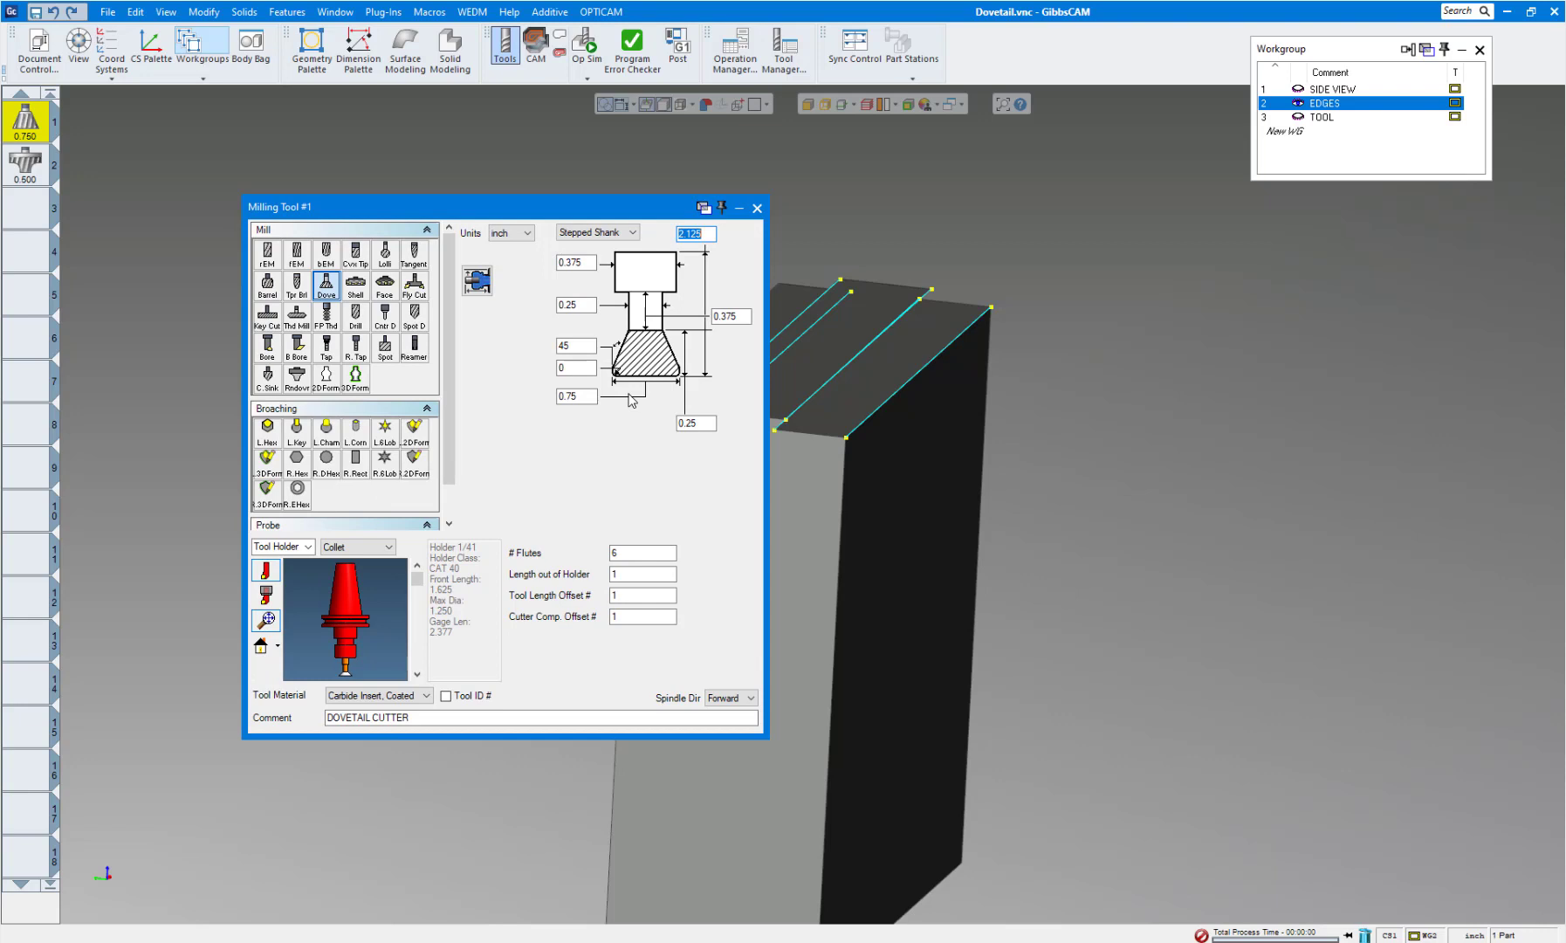
{"action": "left_click", "coordinate": [582, 397]}
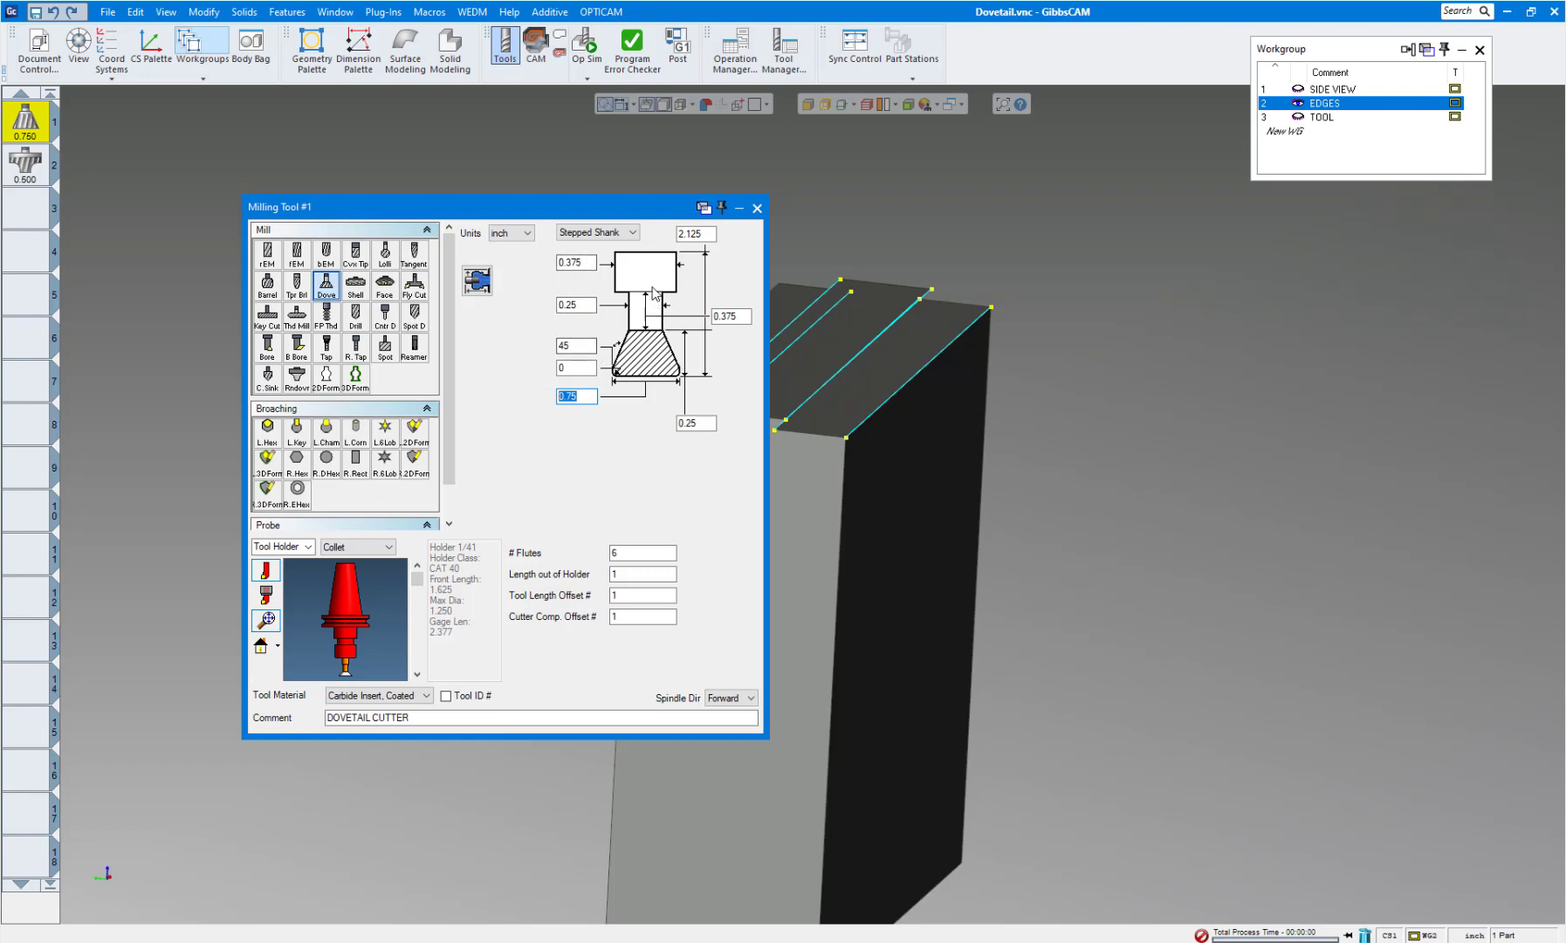
{"action": "left_click_drag", "start_coordinate": [307, 614], "coordinate": [400, 602]}
{"action": "scroll", "coordinate": [332, 647], "scroll_direction": "up", "scroll_amount": 5}
{"action": "scroll", "coordinate": [346, 668], "scroll_direction": "down", "scroll_amount": 3}
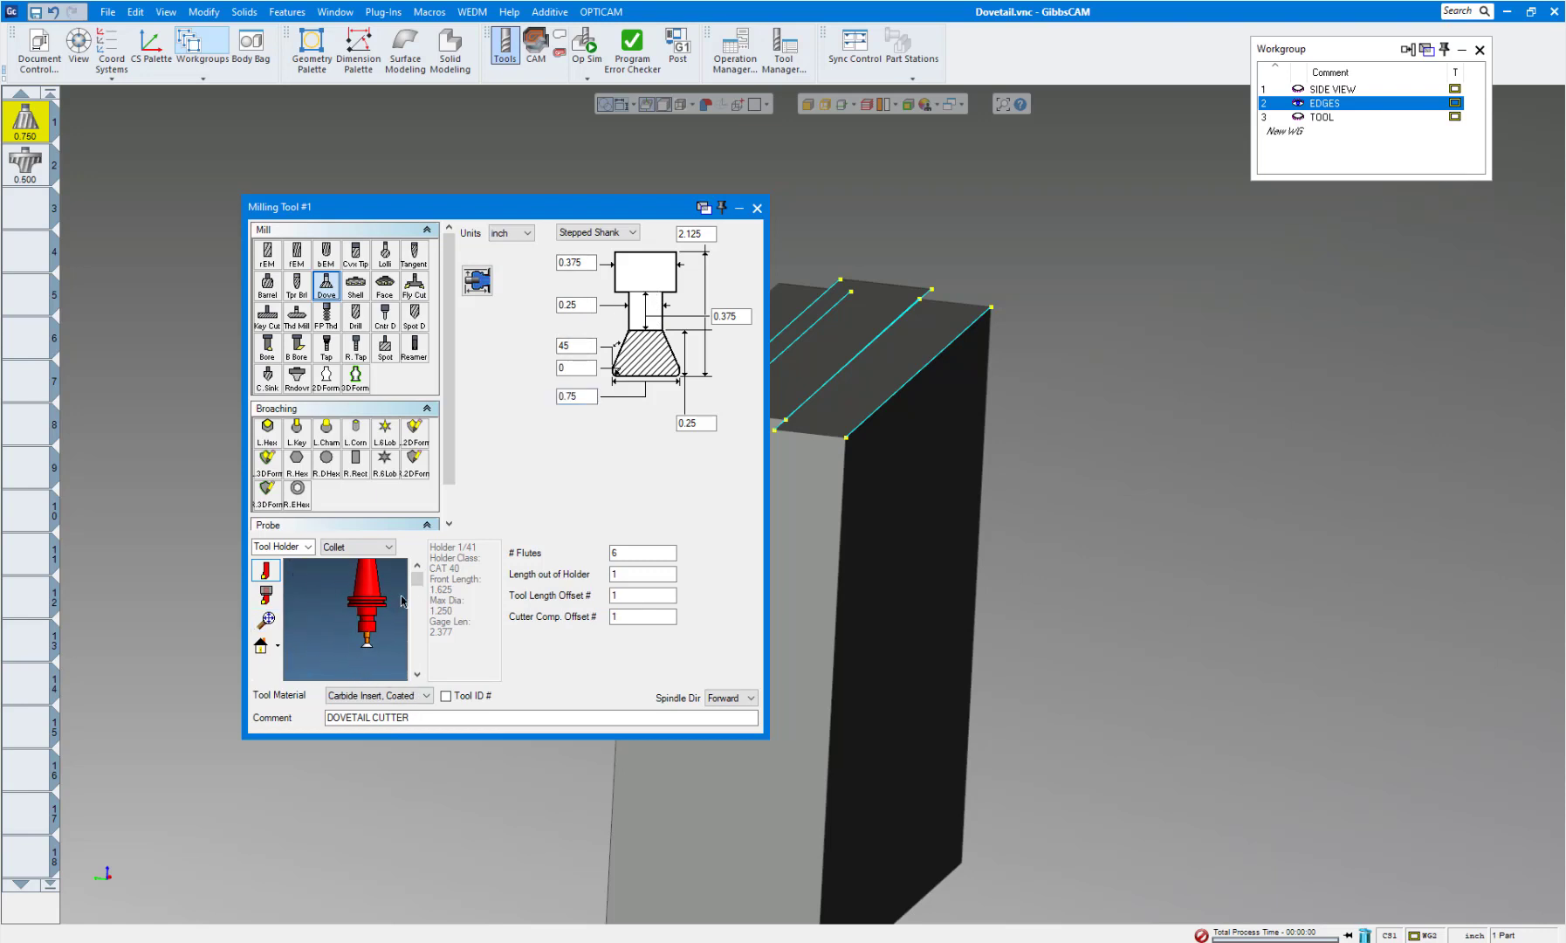
{"action": "left_click", "coordinate": [757, 208]}
Rotate the part to examine the extracted edge lines along the dovetail
{"action": "key", "text": "Down"}
{"action": "key", "text": "Down"}
{"action": "key", "text": "Down"}
{"action": "key", "text": "Down"}
{"action": "key", "text": "Down"}
{"action": "key", "text": "Down"}
{"action": "key", "text": "Down"}
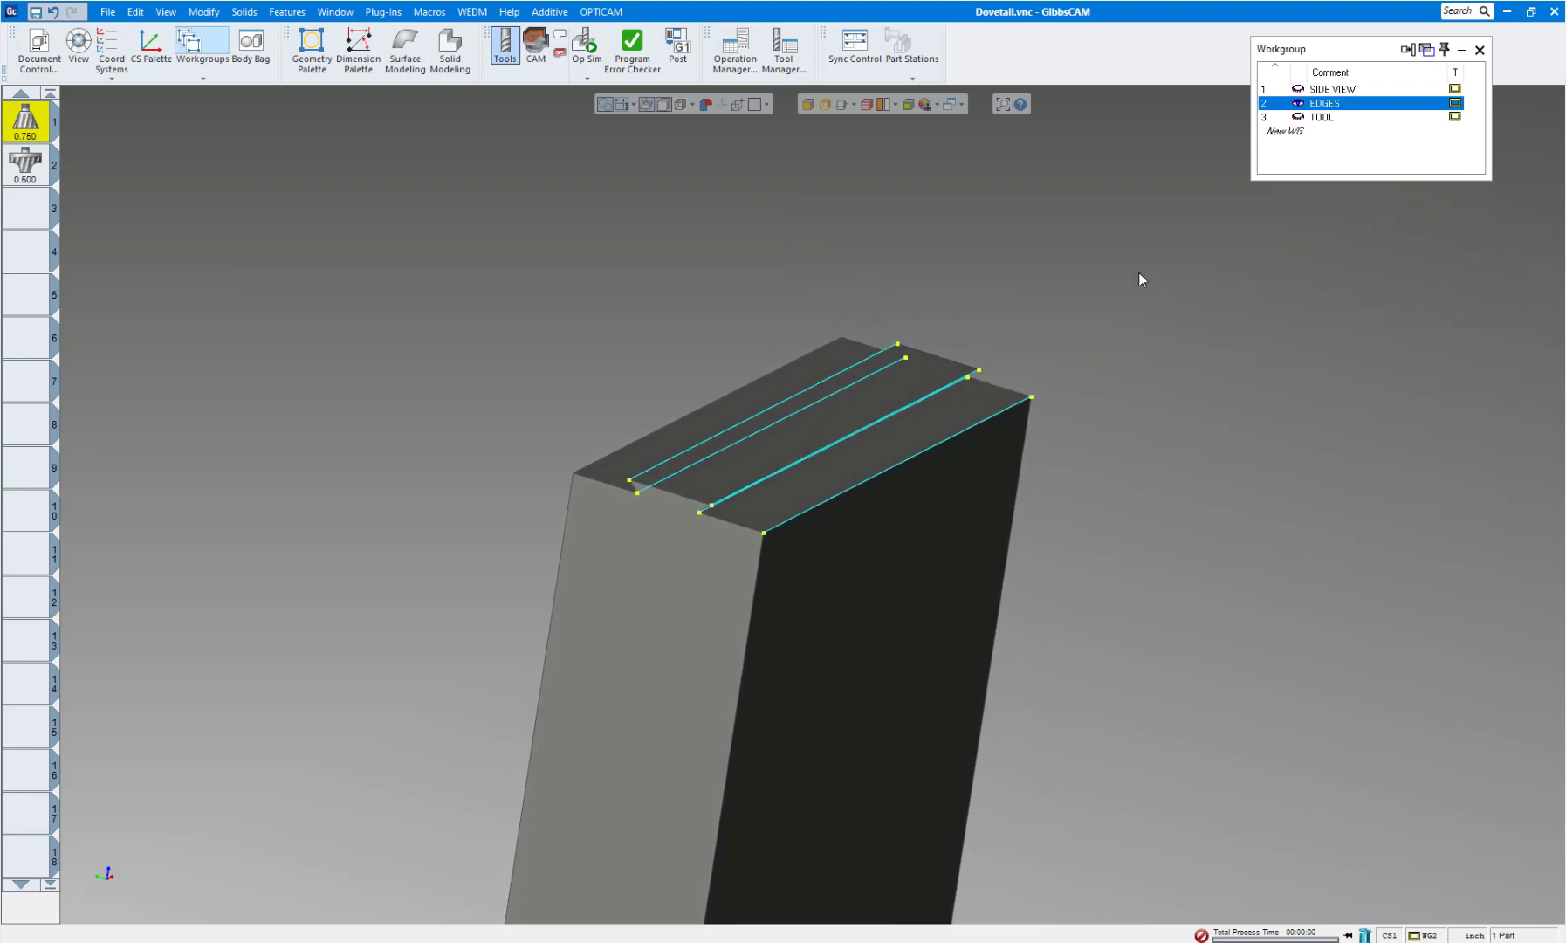
{"action": "key", "text": "Down"}
{"action": "key", "text": "Down"}
{"action": "key", "text": "shift+Left"}
{"action": "key", "text": "shift+Left"}
{"action": "key", "text": "shift+Left"}
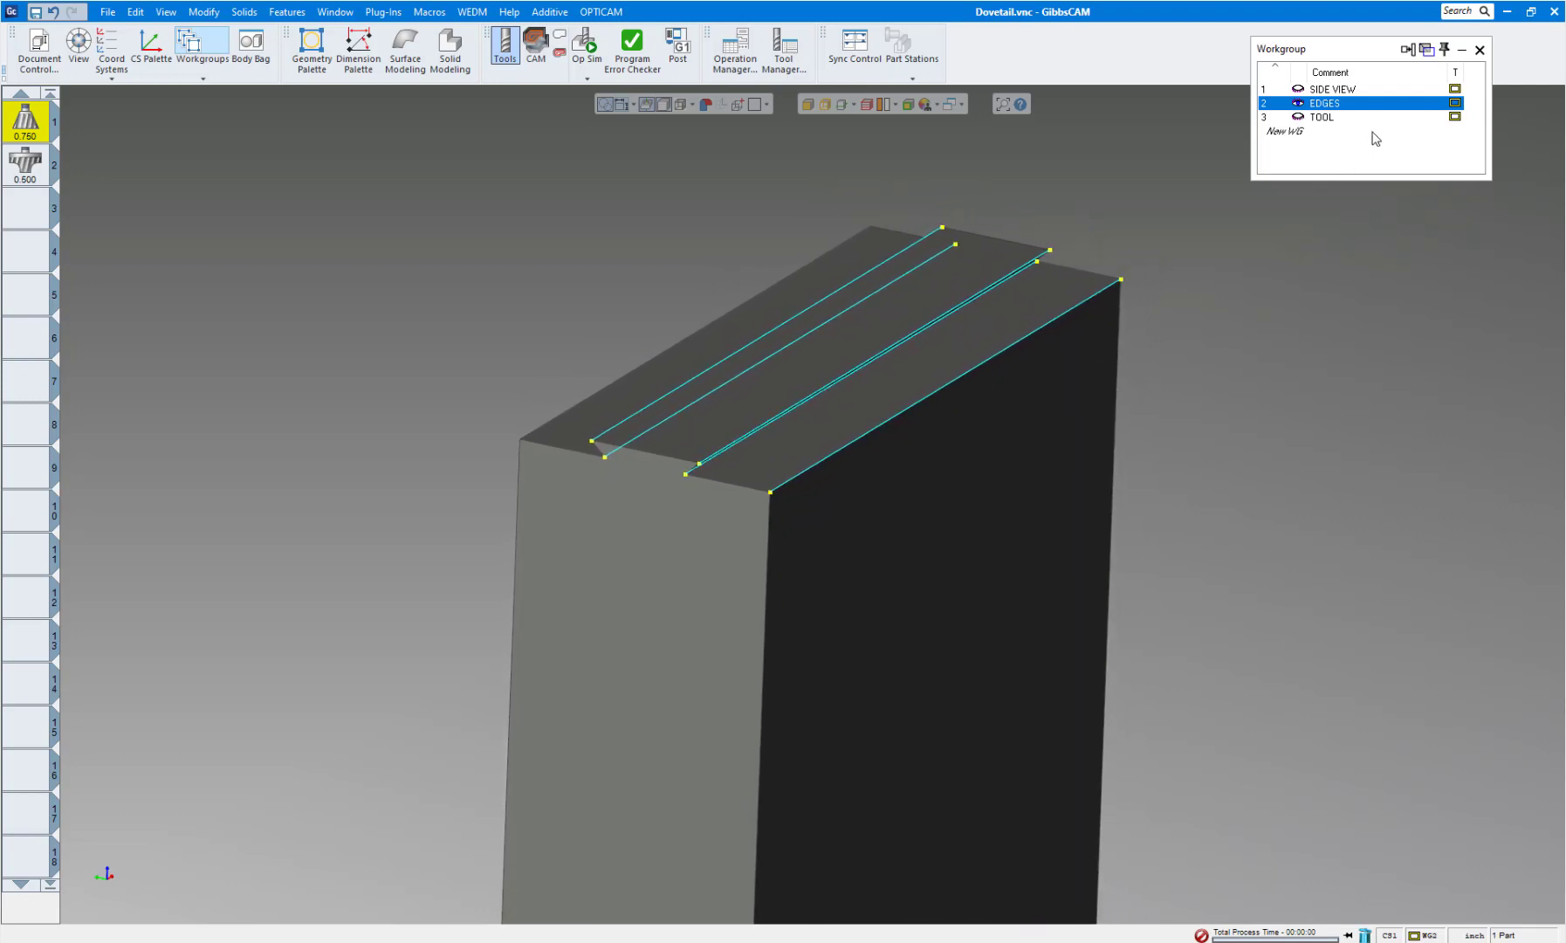
Show the machining operations and open the first contour operation's process settings beside the part
{"action": "left_click", "coordinate": [532, 48]}
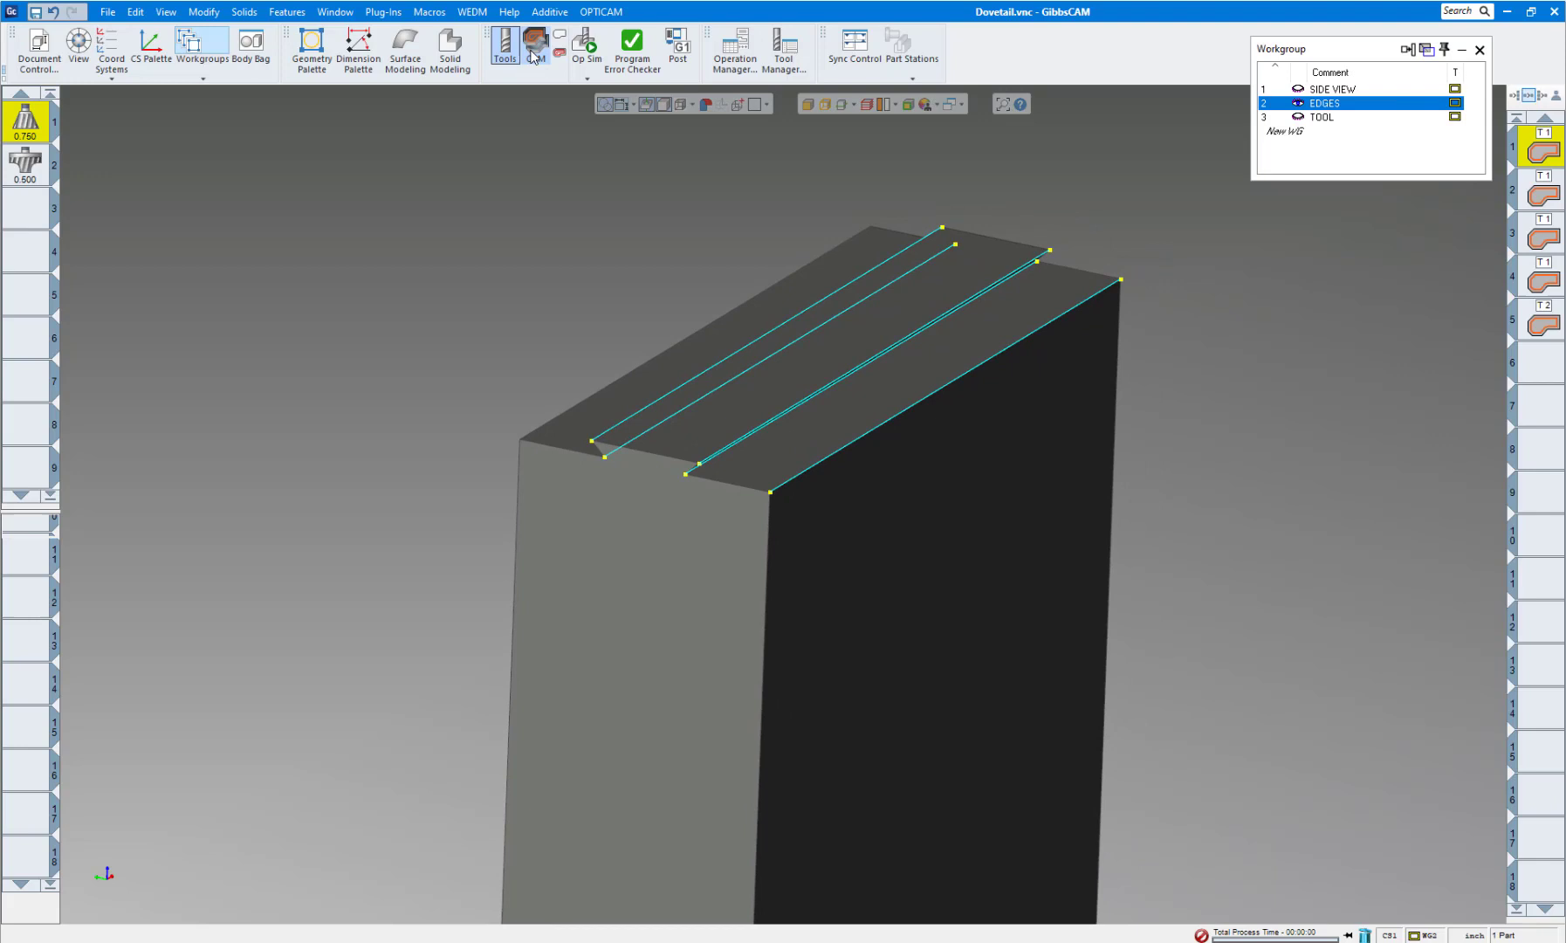
{"action": "double_click", "coordinate": [1542, 150]}
{"action": "left_click_drag", "start_coordinate": [1093, 260], "coordinate": [308, 121]}
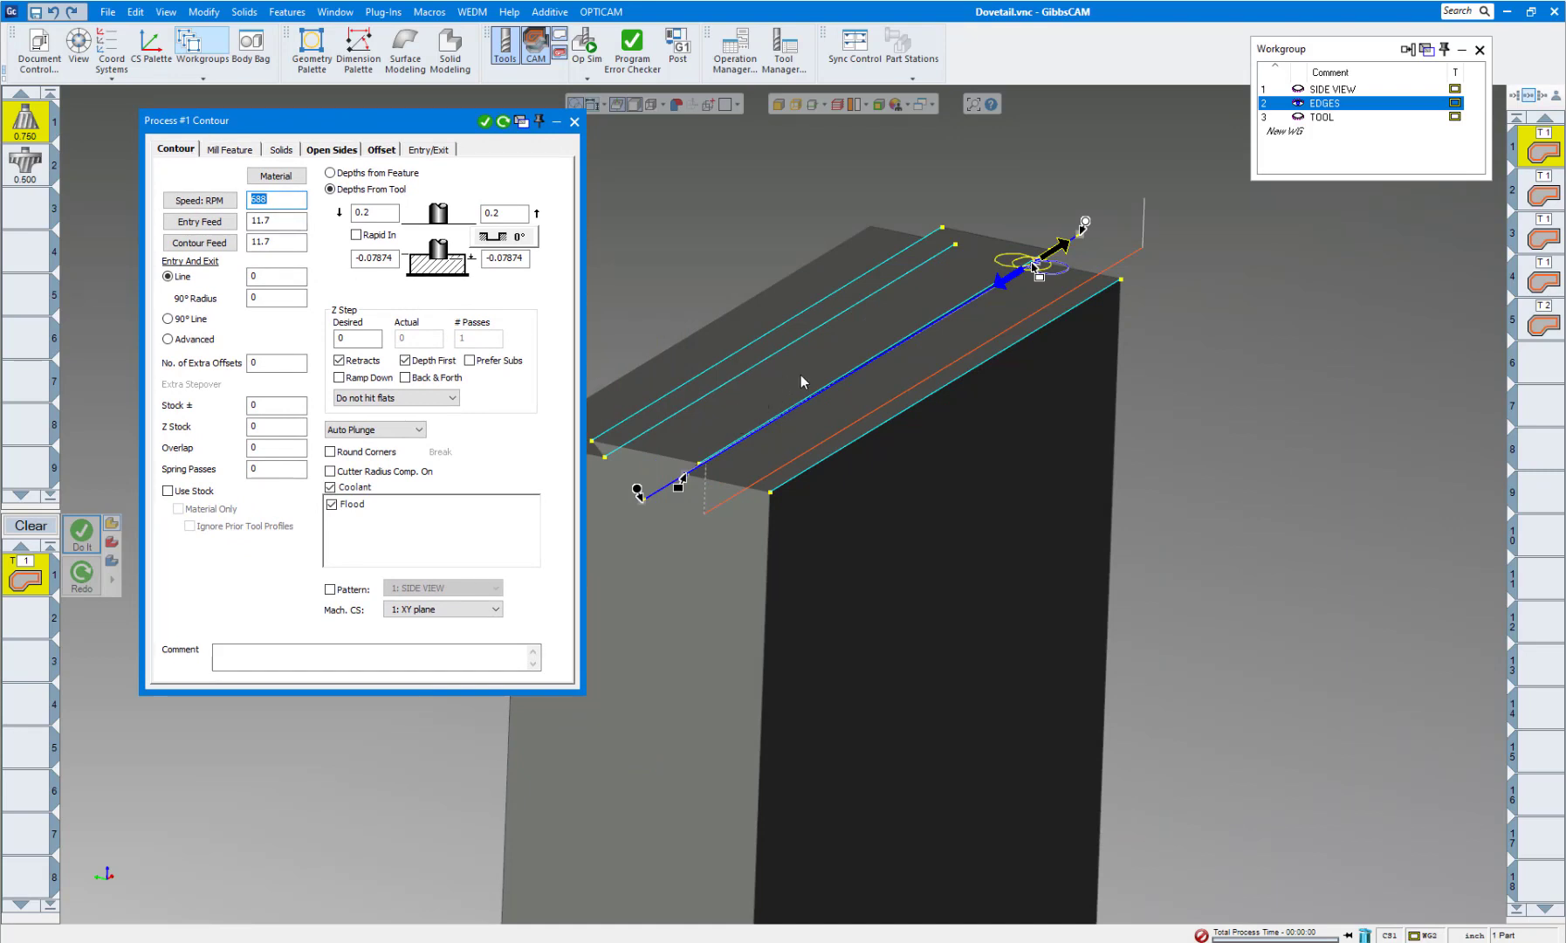
Try a top surface Z of 0 in the contour process, restore it to -0.07874 and close the settings
{"action": "double_click", "coordinate": [389, 260]}
{"action": "key", "text": "ctrl+c"}
{"action": "type", "text": "0"}
{"action": "double_click", "coordinate": [386, 256]}
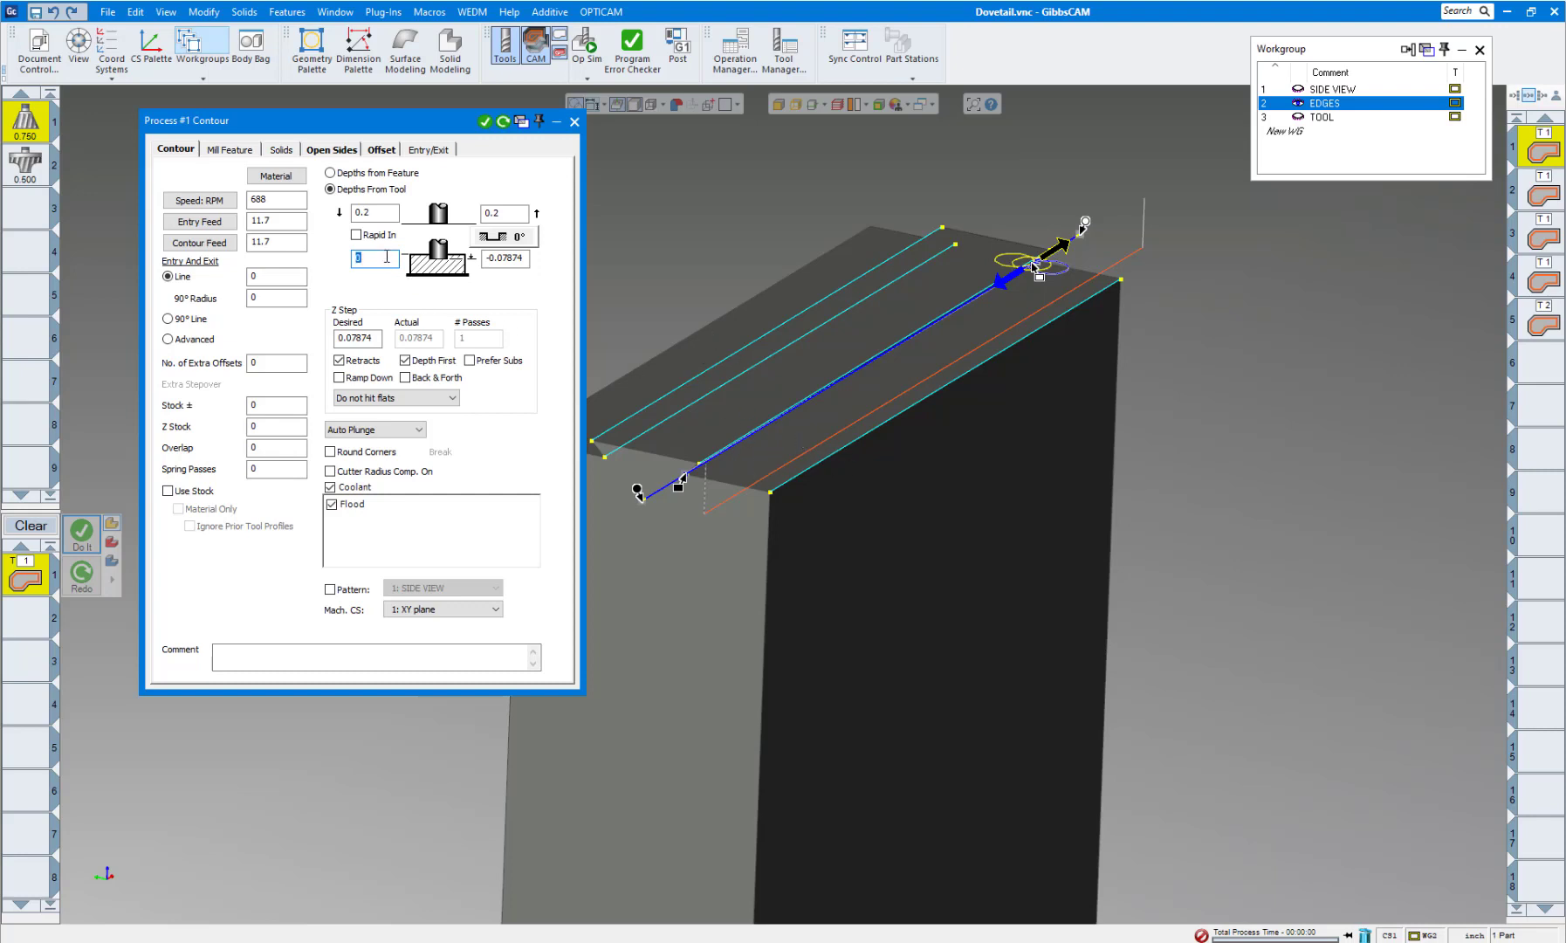
{"action": "key", "text": "ctrl+v"}
{"action": "double_click", "coordinate": [523, 257]}
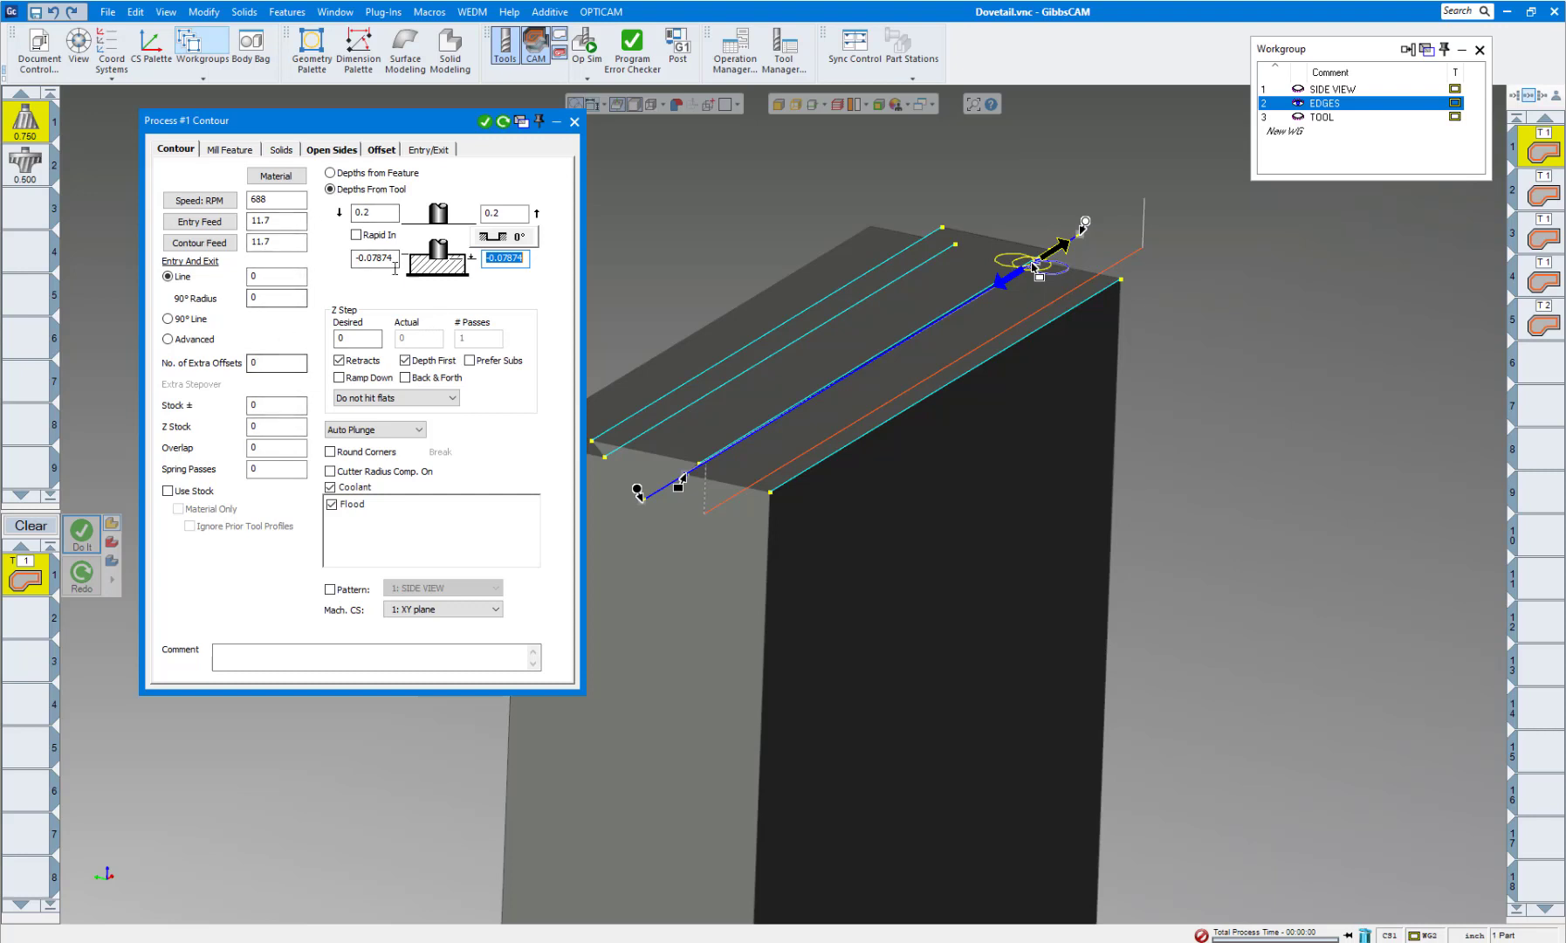
{"action": "left_click", "coordinate": [574, 121]}
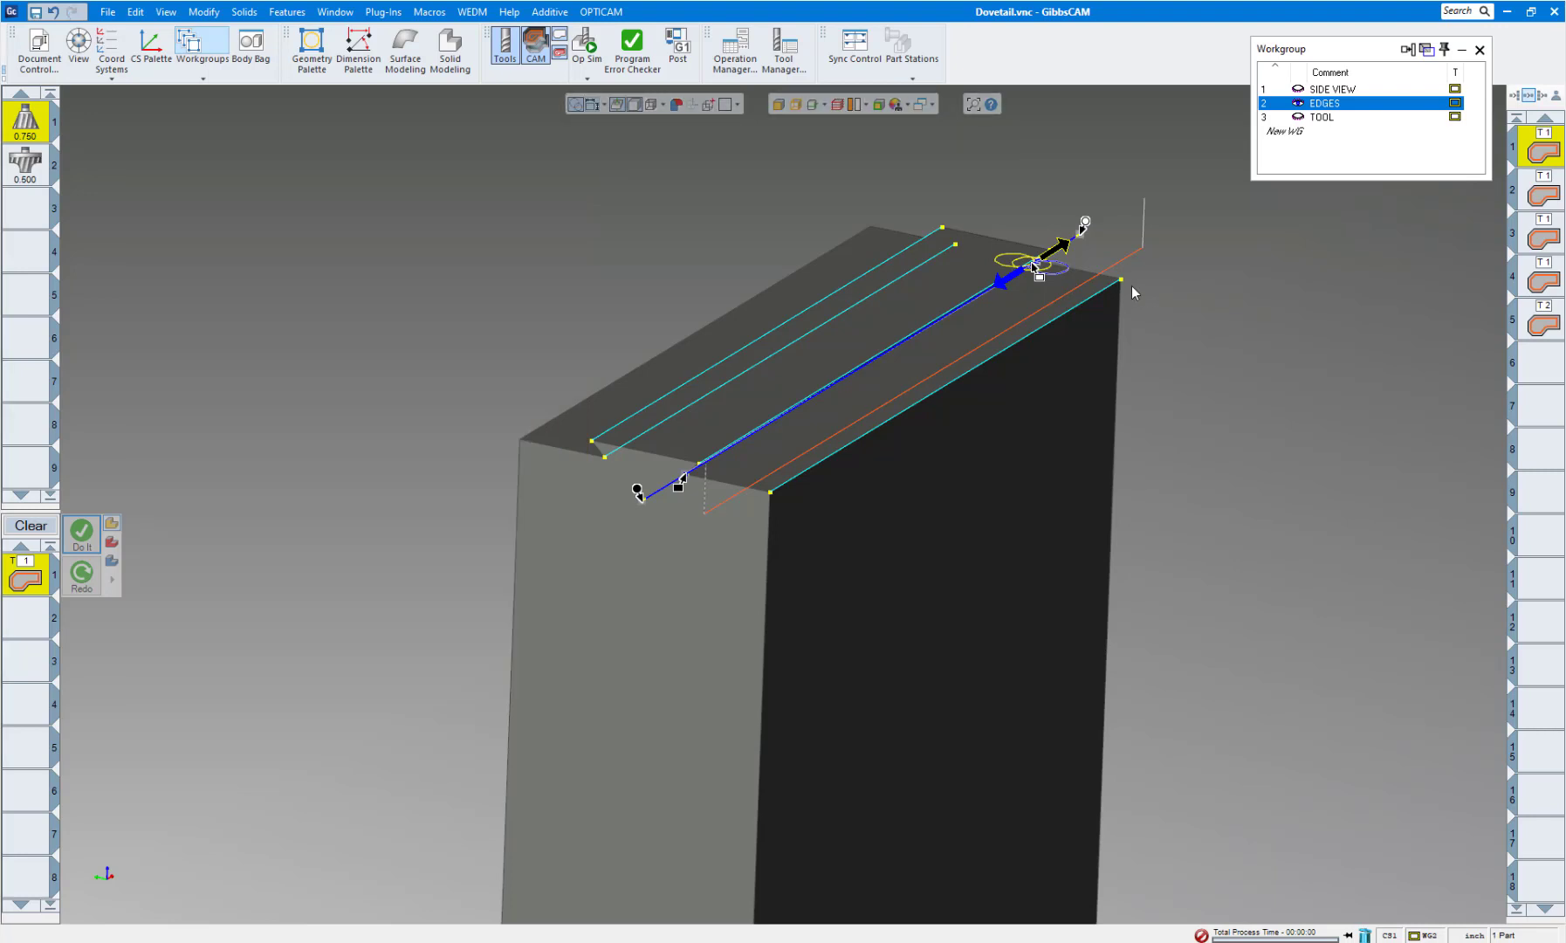
Reload the first contour operation to examine its start and end markers along the dovetail edge, and close its settings
{"action": "left_click", "coordinate": [1143, 304]}
{"action": "scroll", "coordinate": [1076, 420], "scroll_direction": "up", "scroll_amount": 3}
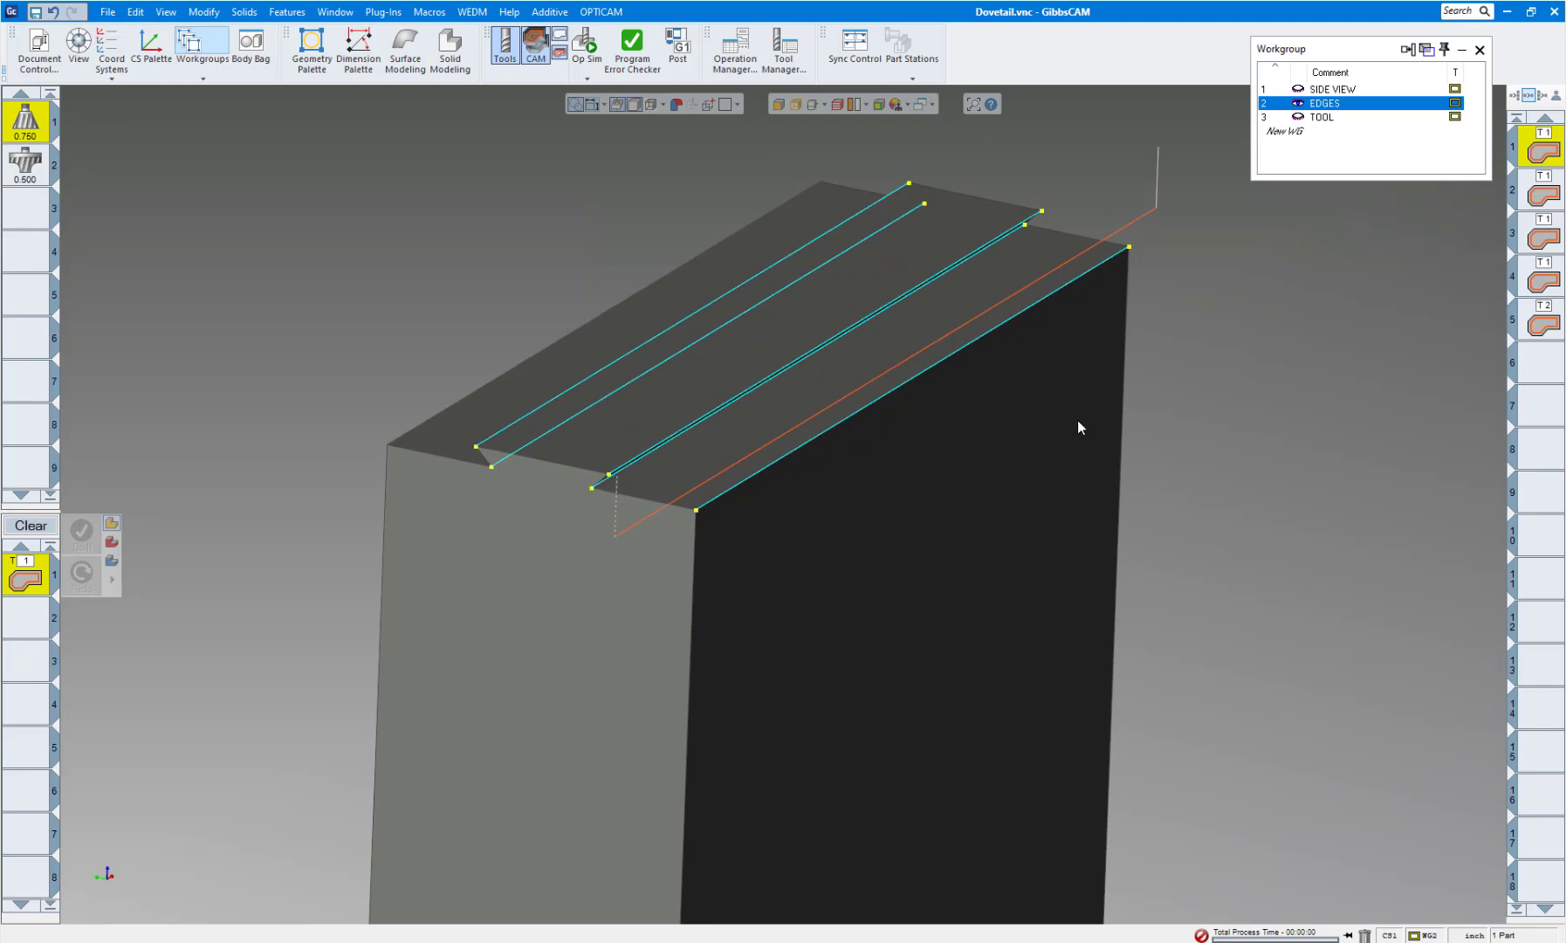
{"action": "scroll", "coordinate": [1078, 418], "scroll_direction": "up", "scroll_amount": 1}
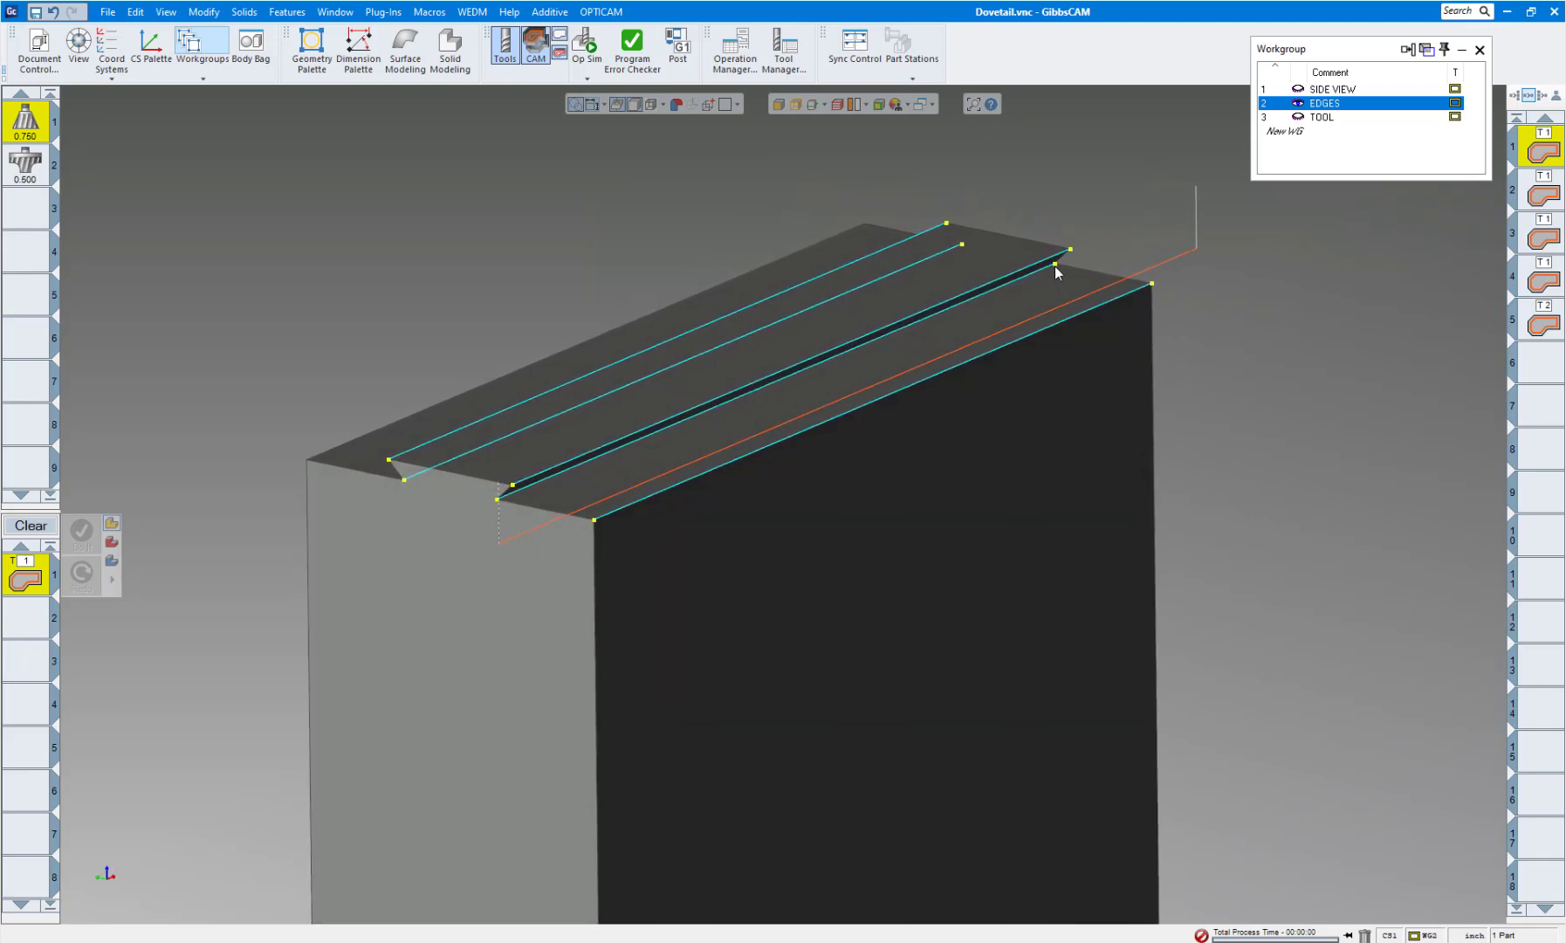
{"action": "left_click", "coordinate": [1542, 134]}
{"action": "double_click", "coordinate": [1541, 141]}
{"action": "middle_click_drag", "start_coordinate": [990, 323], "coordinate": [1199, 243]}
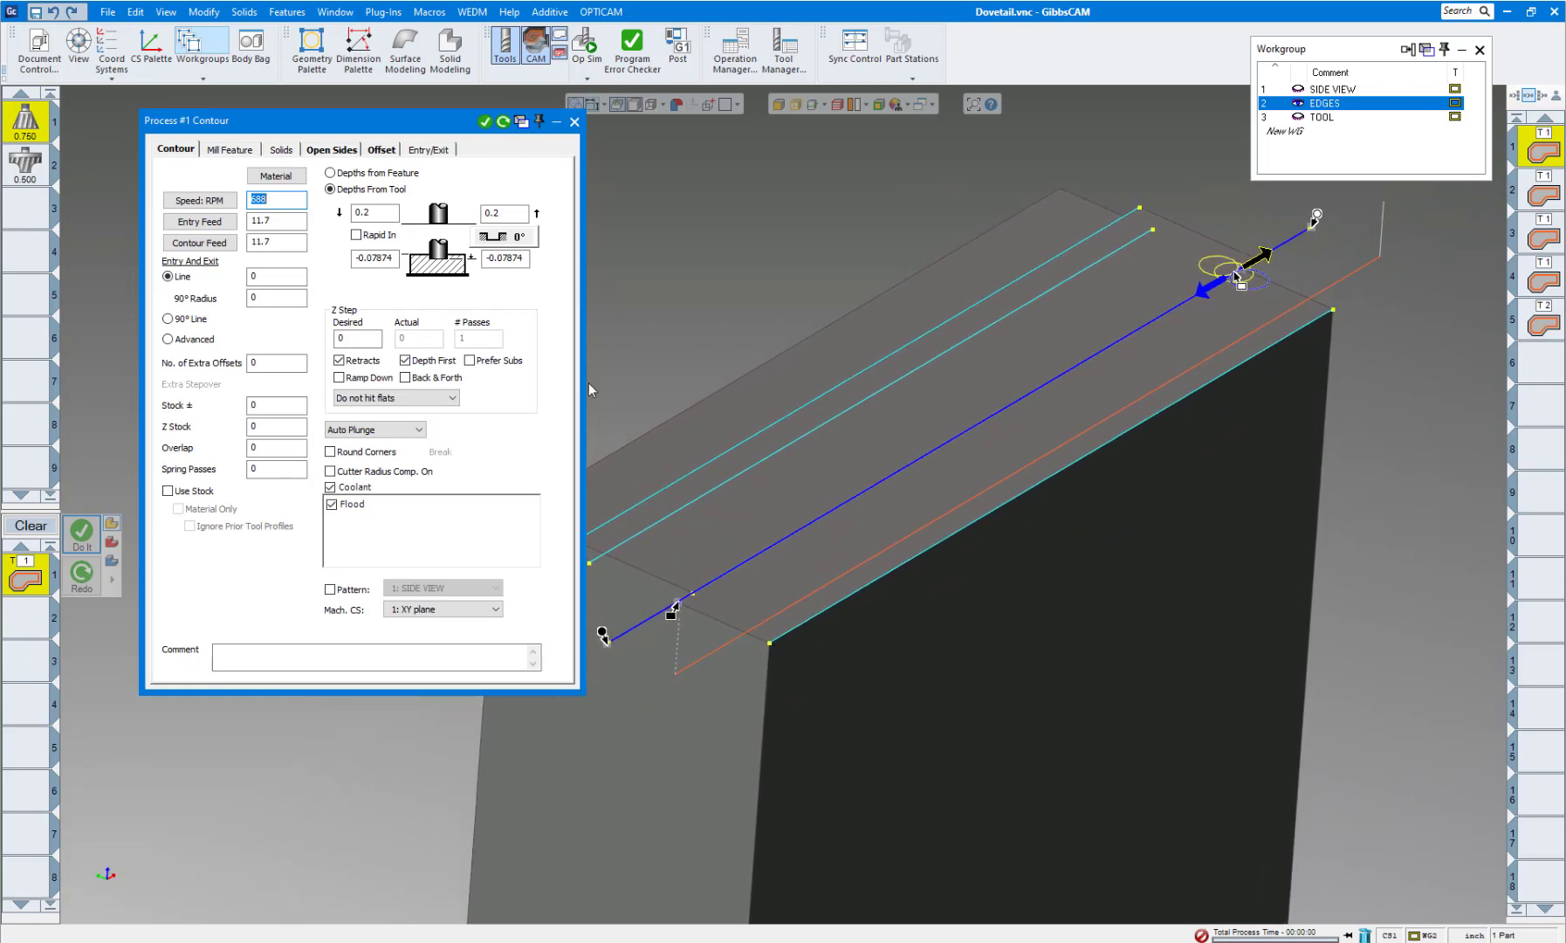
{"action": "left_click", "coordinate": [576, 122]}
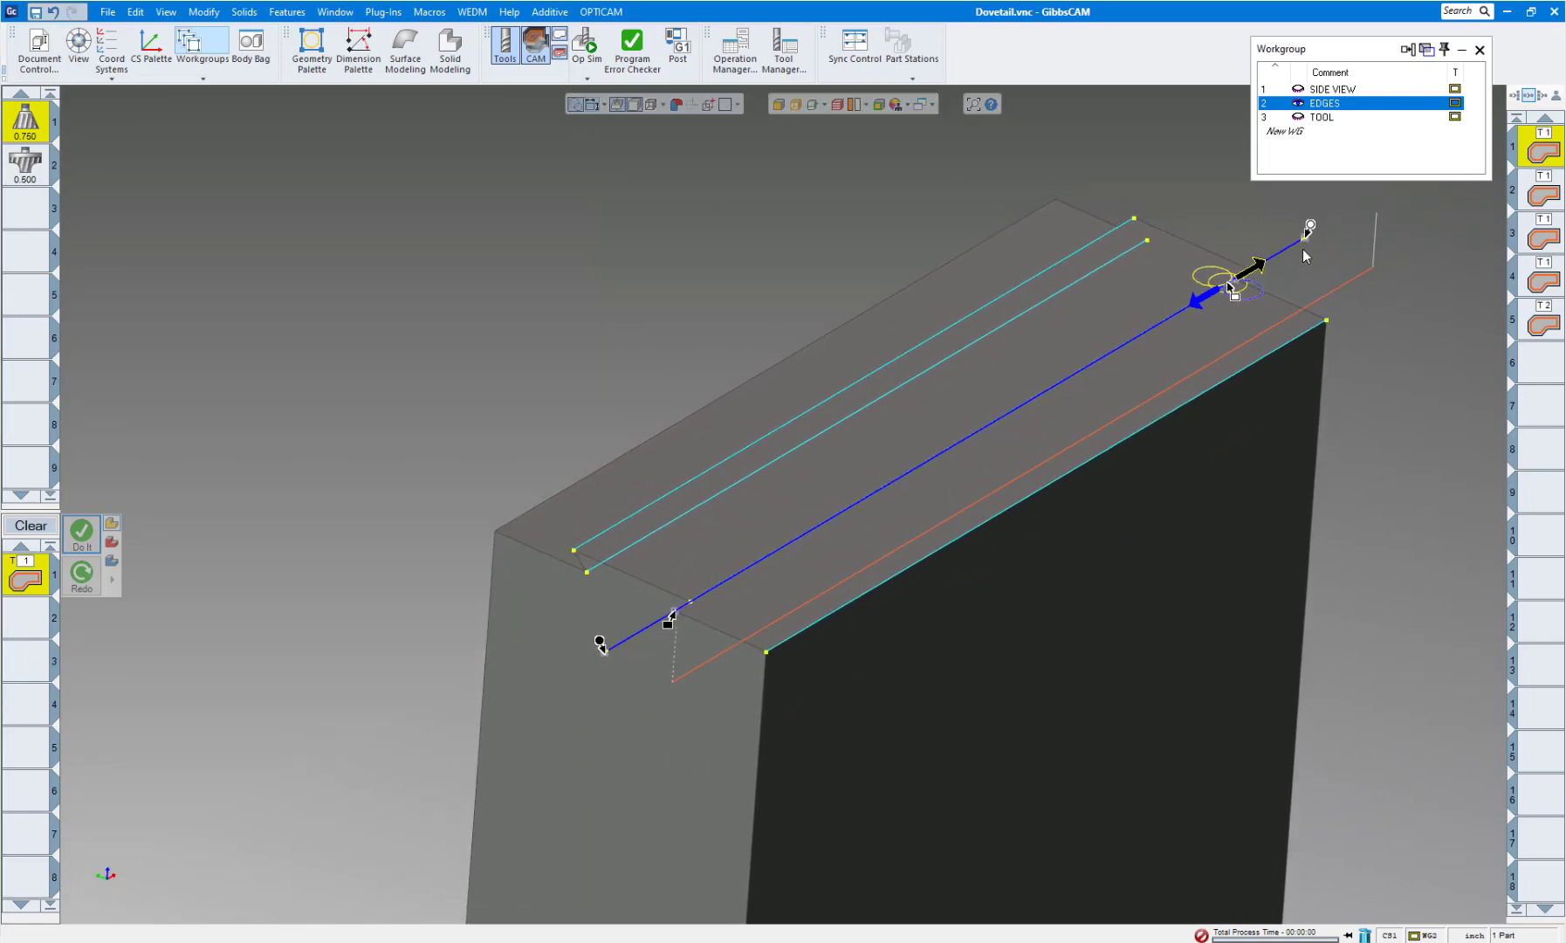
Load the second contour operation to examine its process settings and start and end markers on the opposite dovetail edge, and close its settings
{"action": "left_click", "coordinate": [1534, 196]}
{"action": "double_click", "coordinate": [1534, 191]}
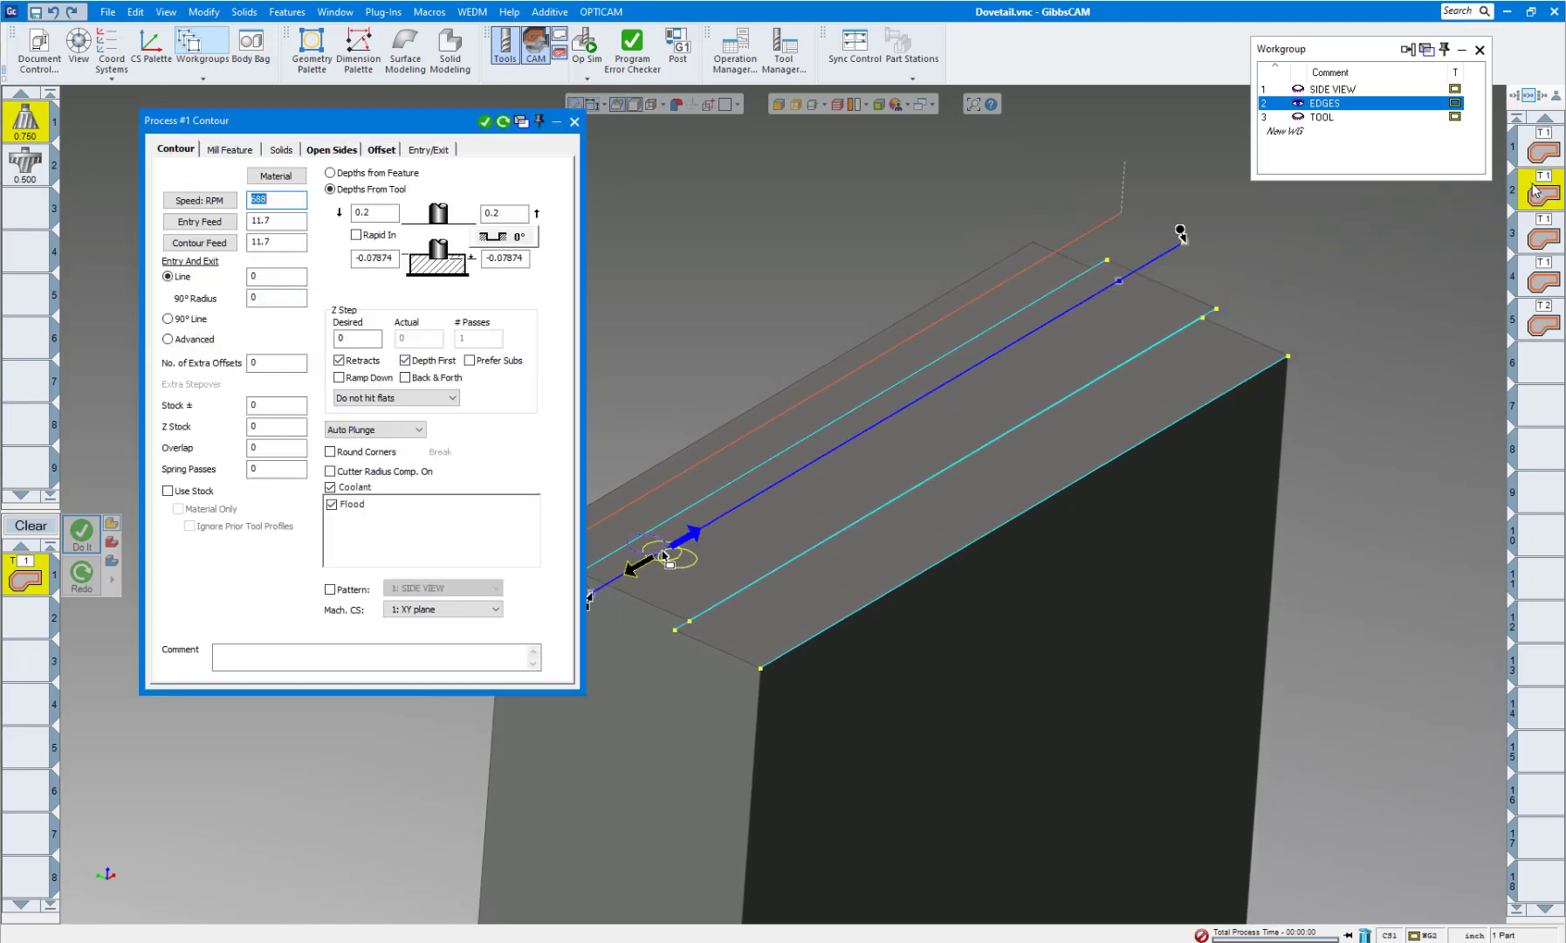
{"action": "middle_click_drag", "start_coordinate": [1146, 262], "coordinate": [1135, 266]}
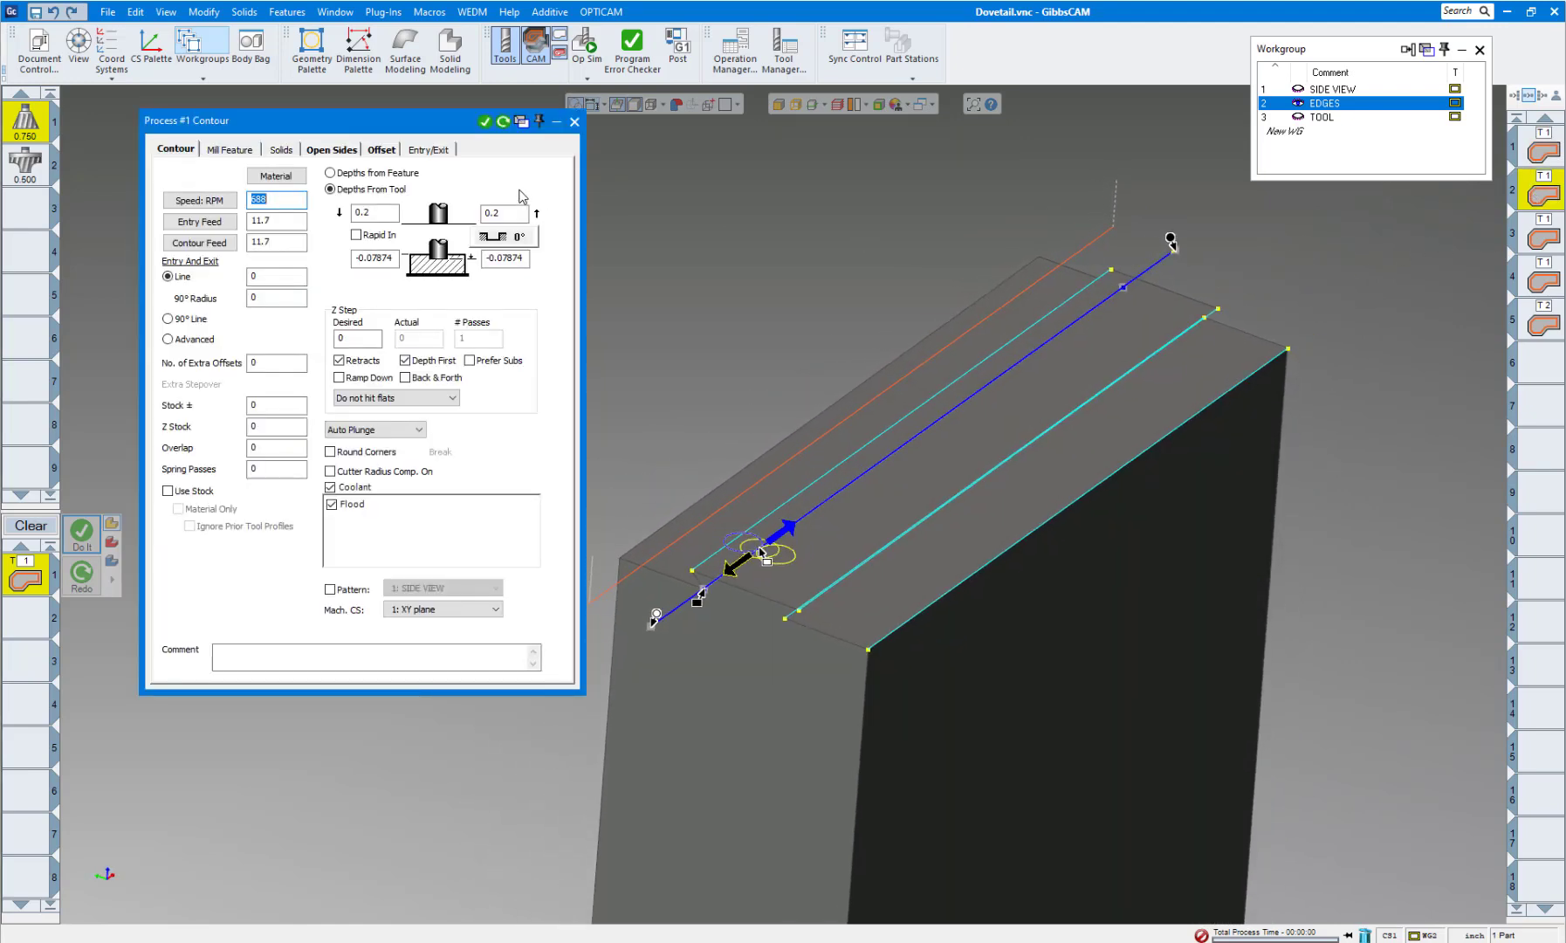
{"action": "left_click", "coordinate": [575, 122]}
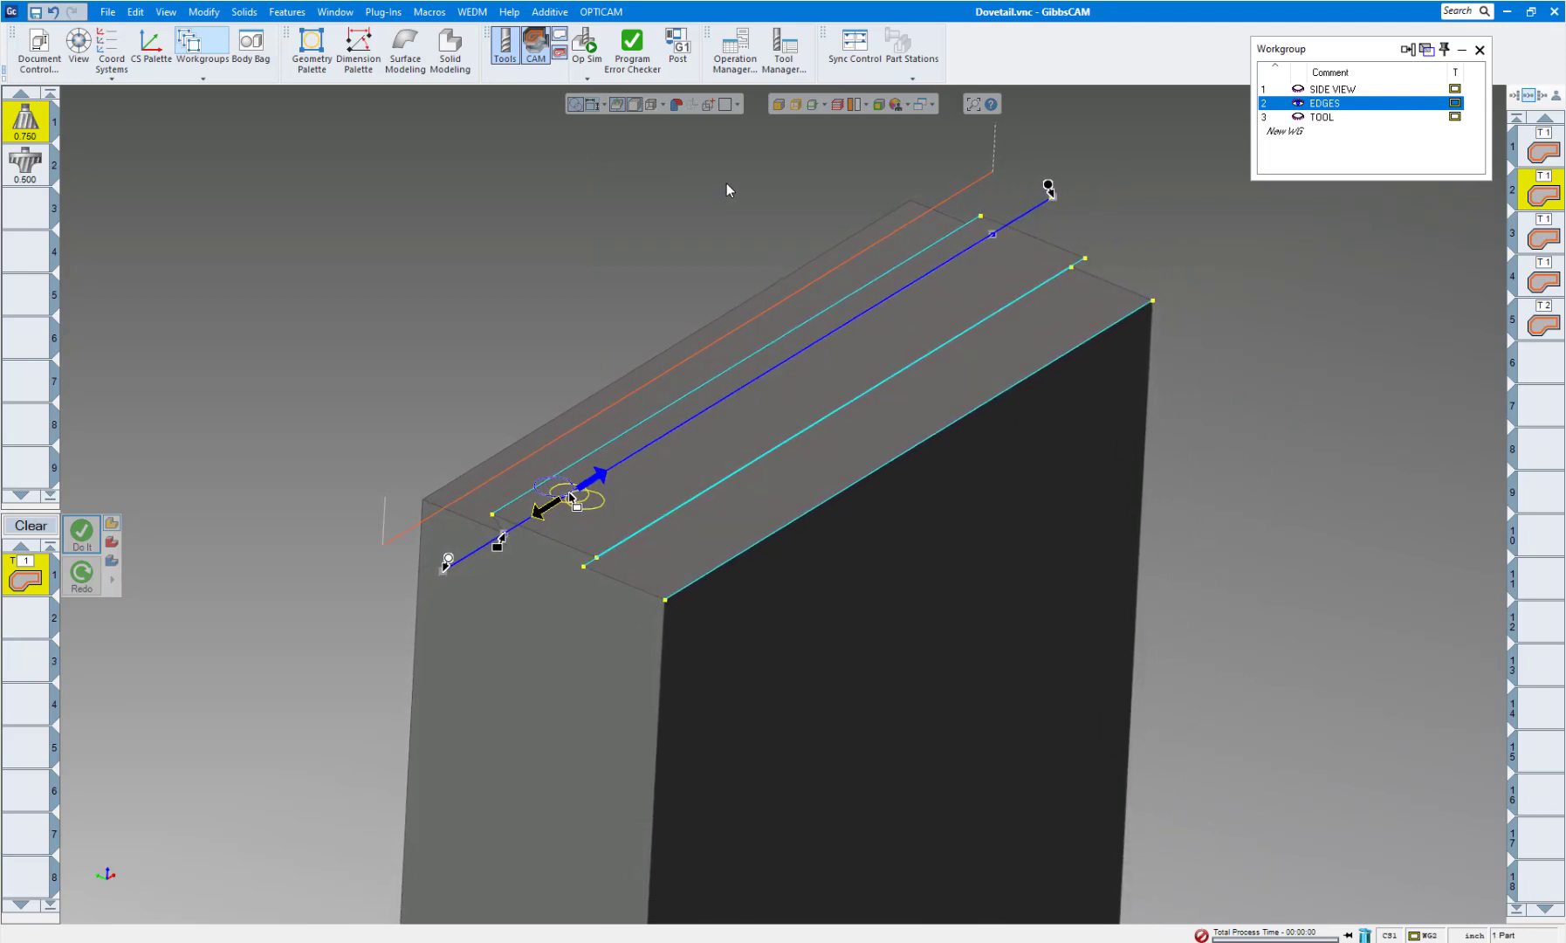
Open the Op Sim rendering and enable a stop before operation 3
{"action": "left_click", "coordinate": [587, 44]}
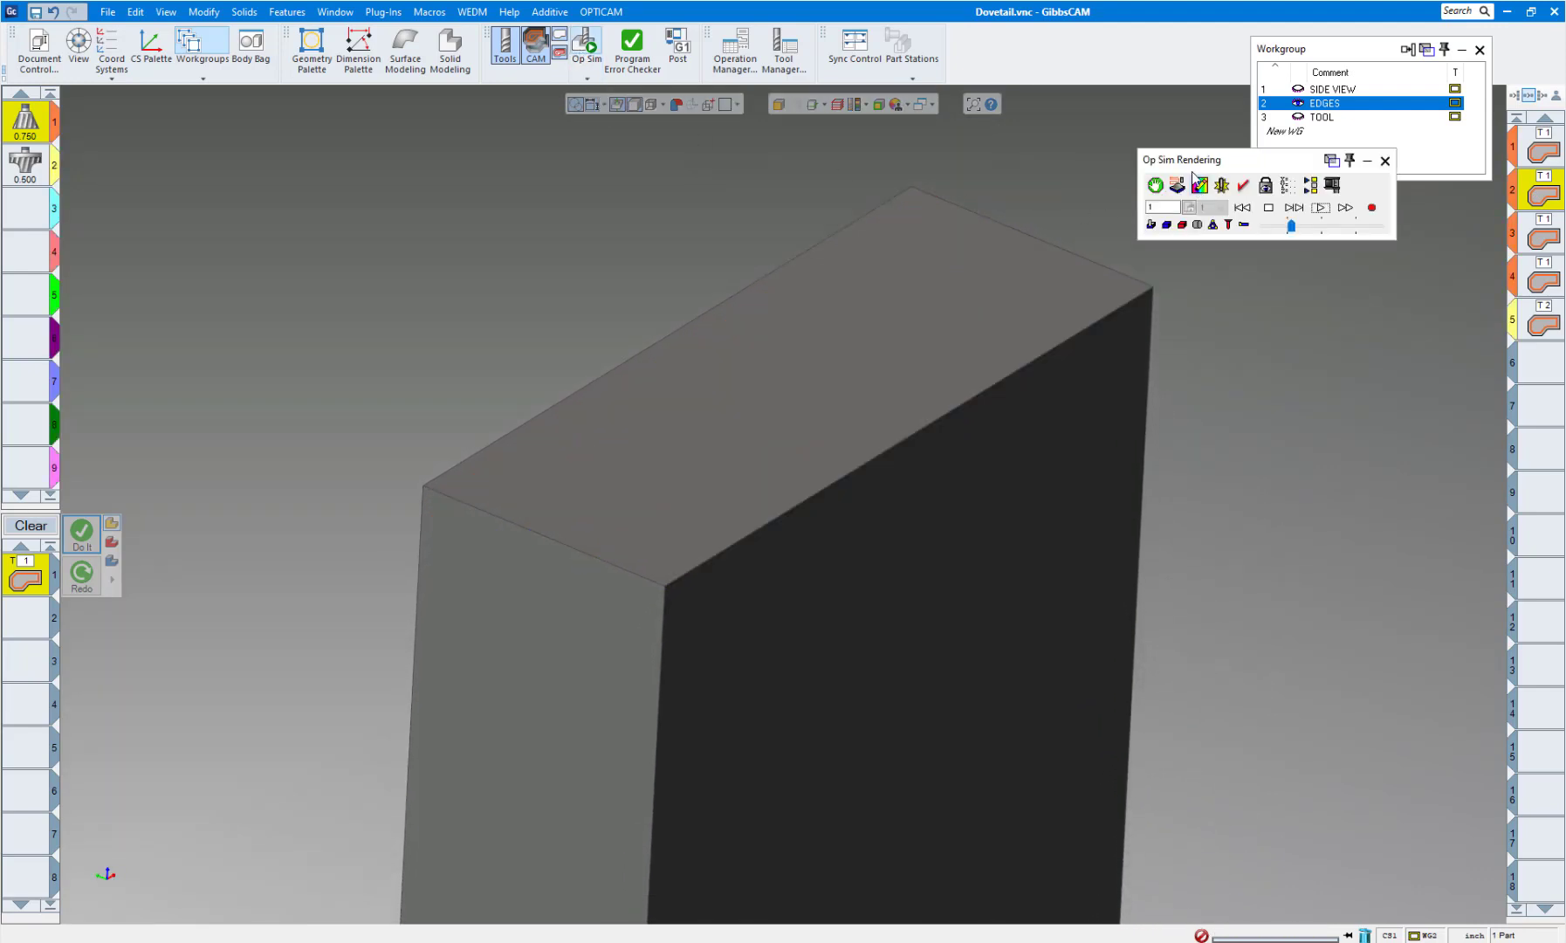
{"action": "left_click_drag", "start_coordinate": [1193, 168], "coordinate": [336, 152]}
{"action": "left_click", "coordinate": [301, 169]}
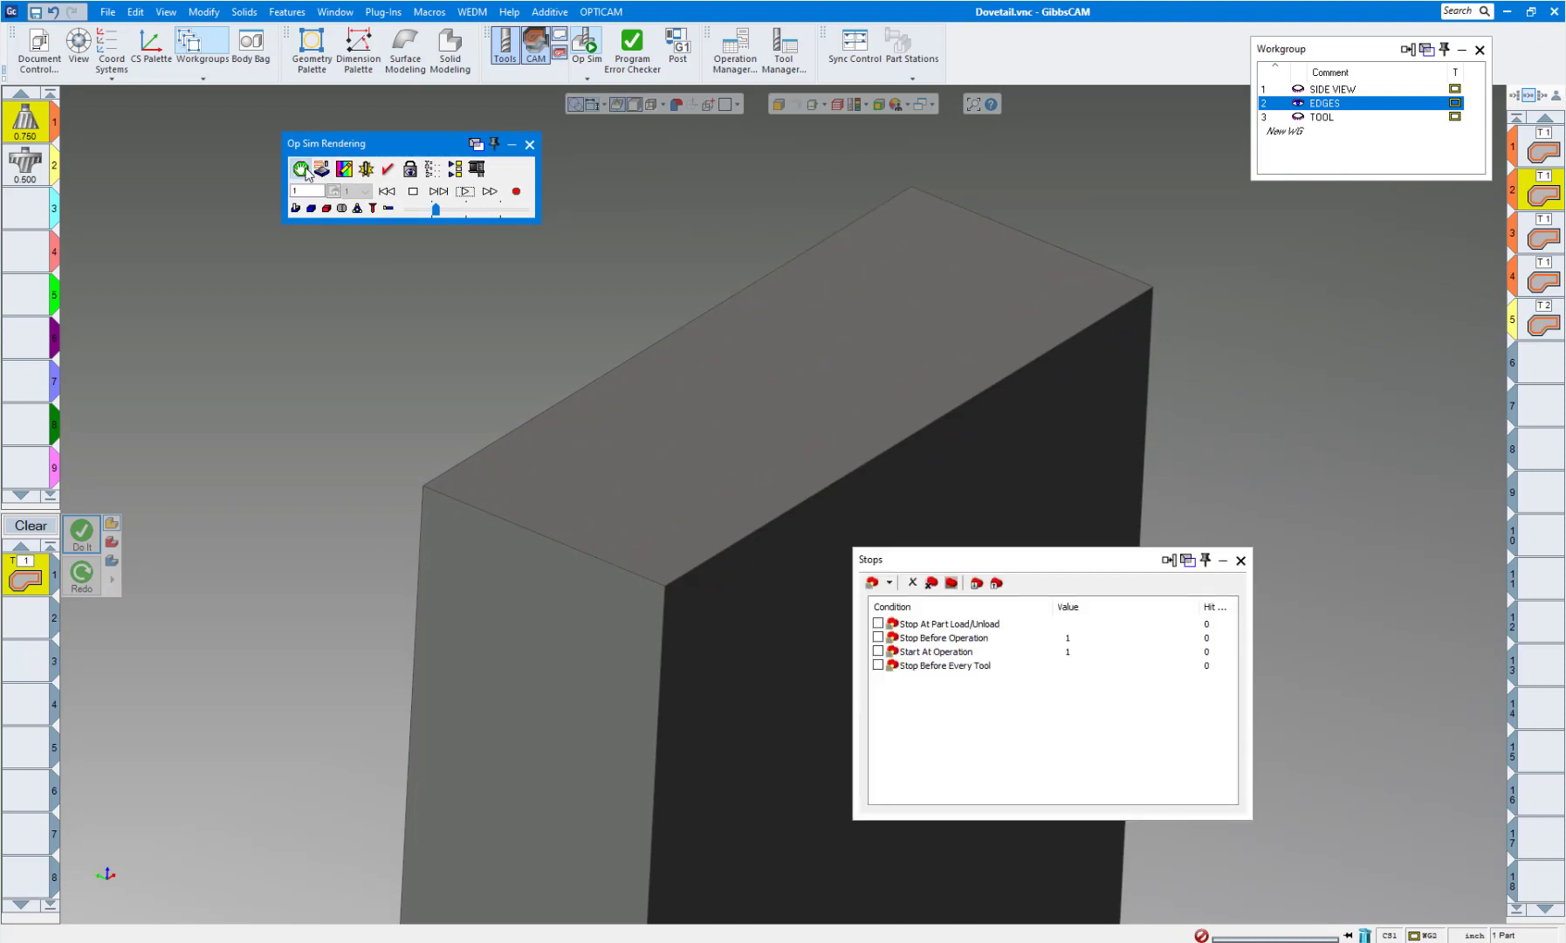
{"action": "left_click", "coordinate": [878, 637]}
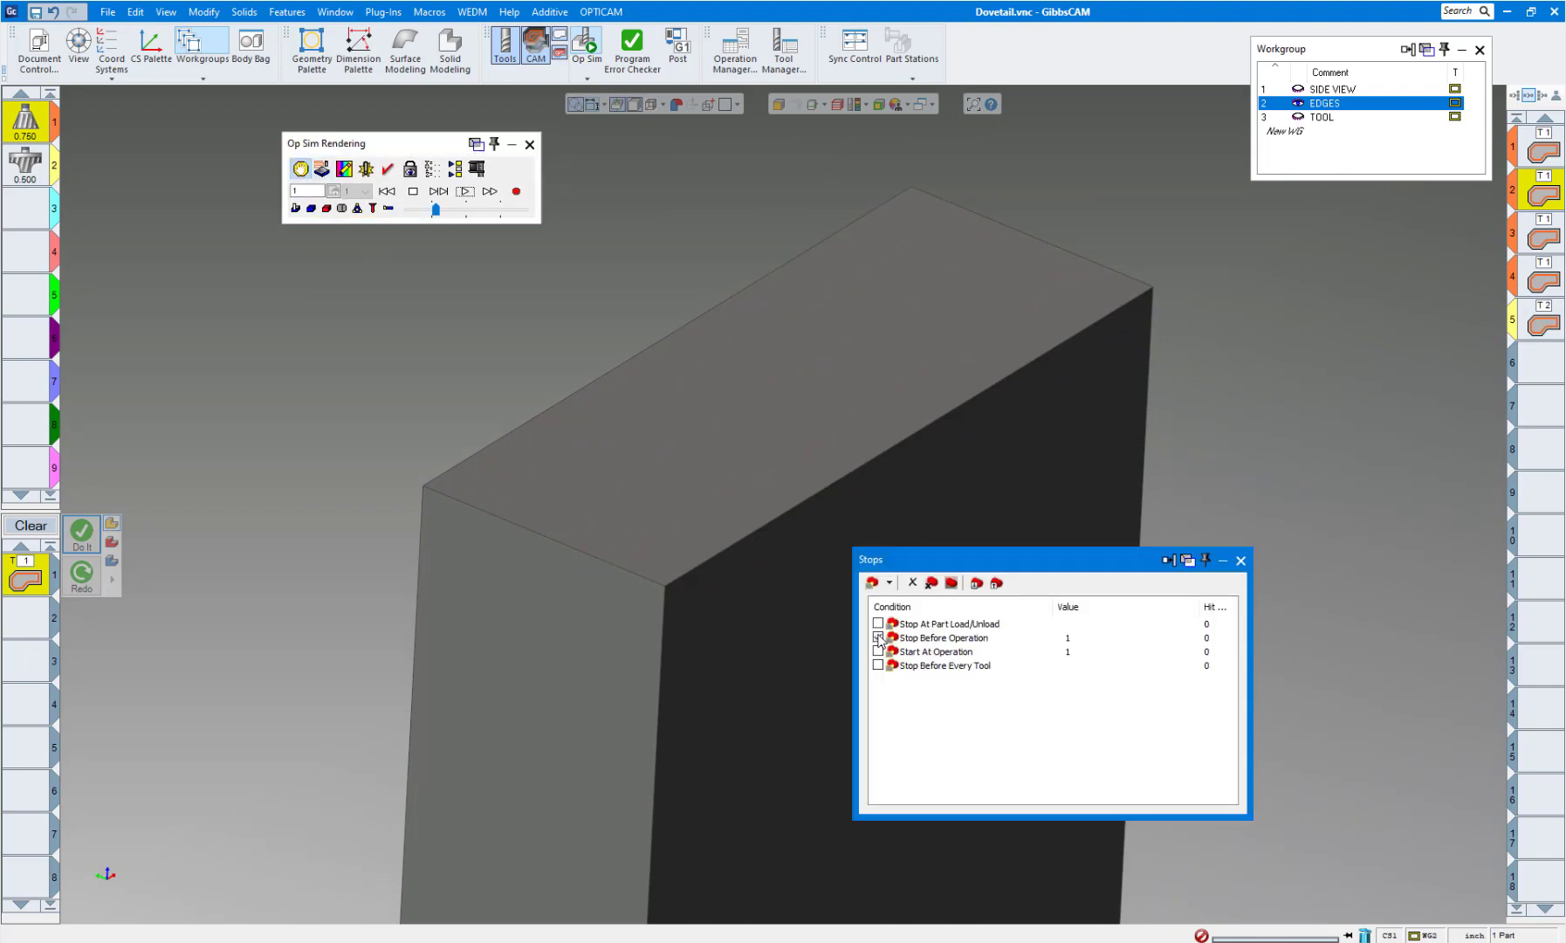
{"action": "double_click", "coordinate": [1074, 641]}
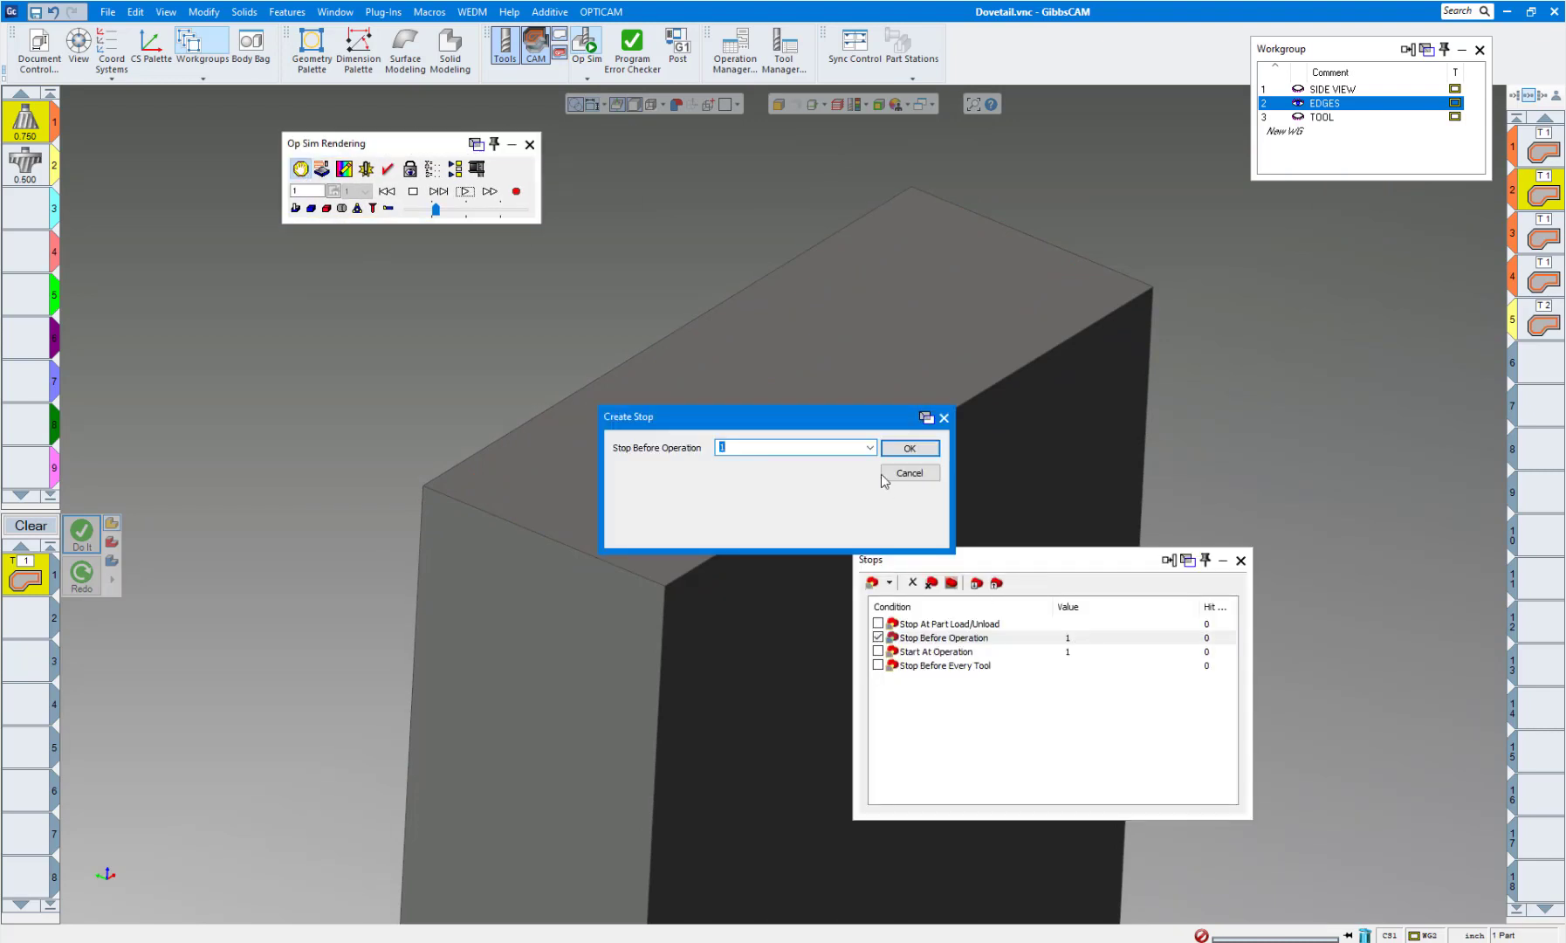
{"action": "left_click", "coordinate": [870, 447]}
{"action": "left_click", "coordinate": [794, 485]}
{"action": "left_click", "coordinate": [899, 450]}
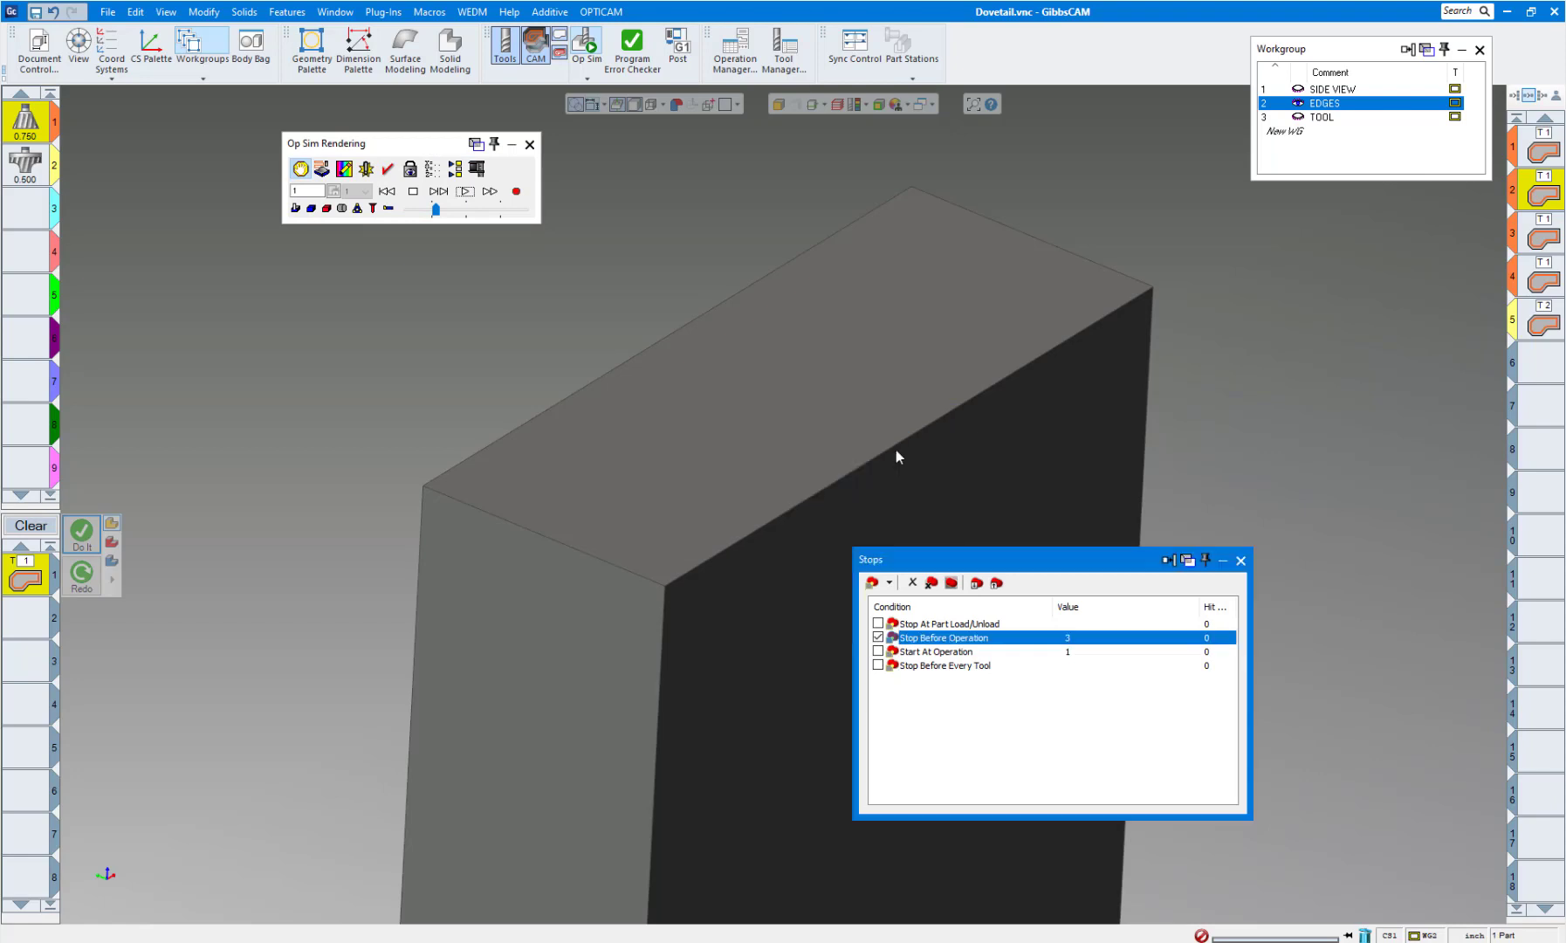
{"action": "left_click", "coordinate": [1240, 561]}
Run the cutting simulation at a slightly slower speed up to the stop and examine the dovetail cut into the stock
{"action": "left_click", "coordinate": [427, 211]}
{"action": "scroll", "coordinate": [555, 259], "scroll_direction": "down", "scroll_amount": 4}
{"action": "middle_click_drag", "start_coordinate": [554, 259], "coordinate": [487, 217]}
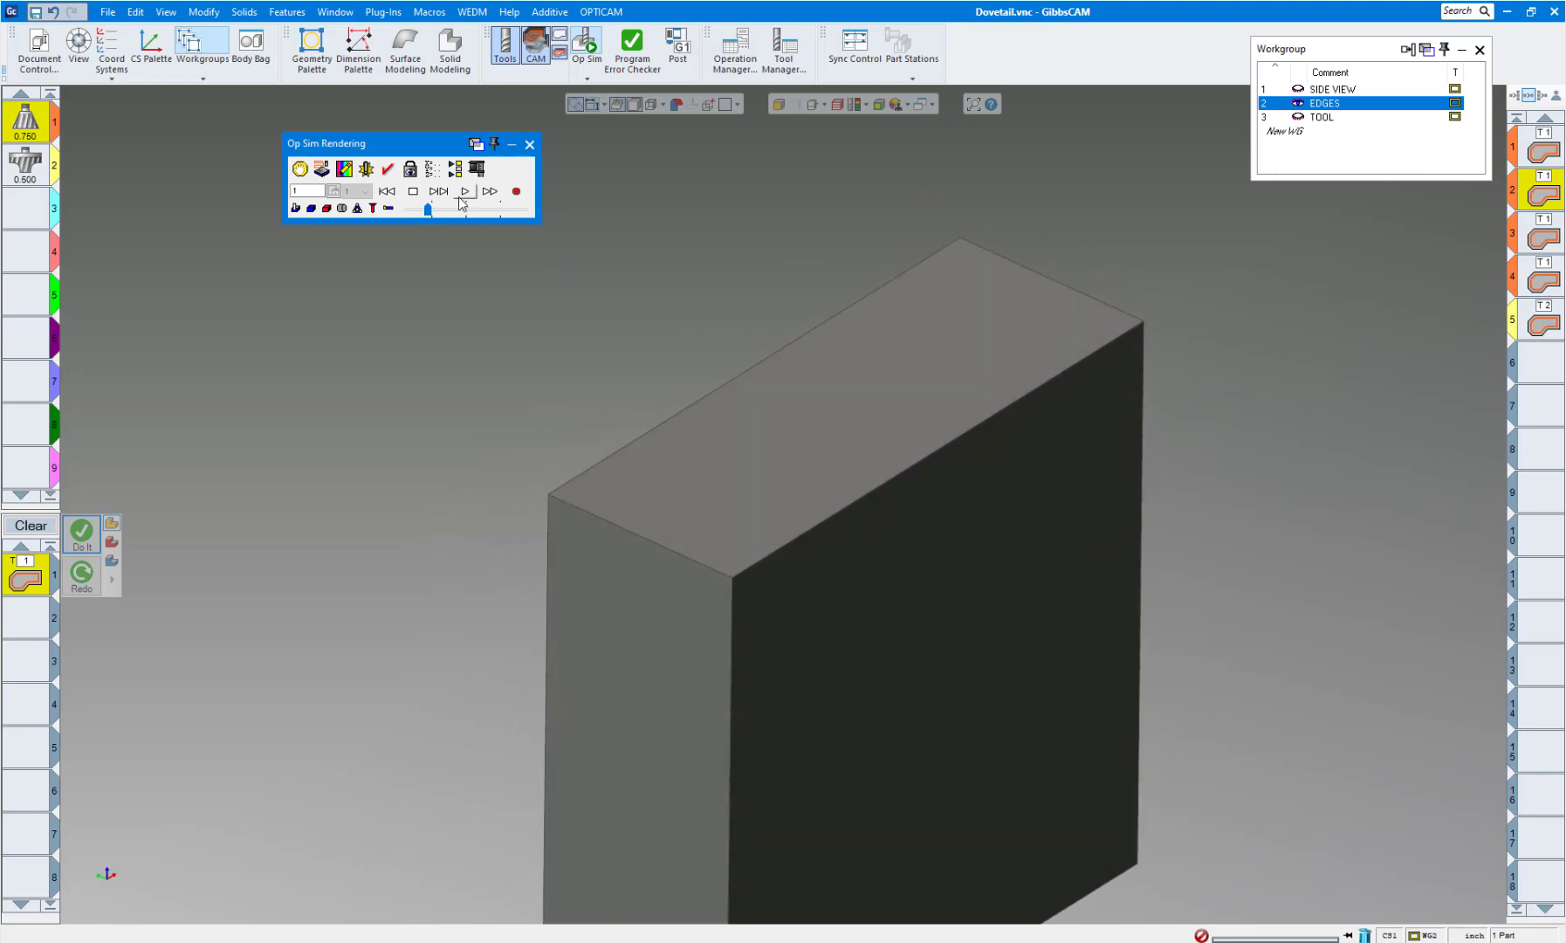
{"action": "left_click", "coordinate": [463, 192]}
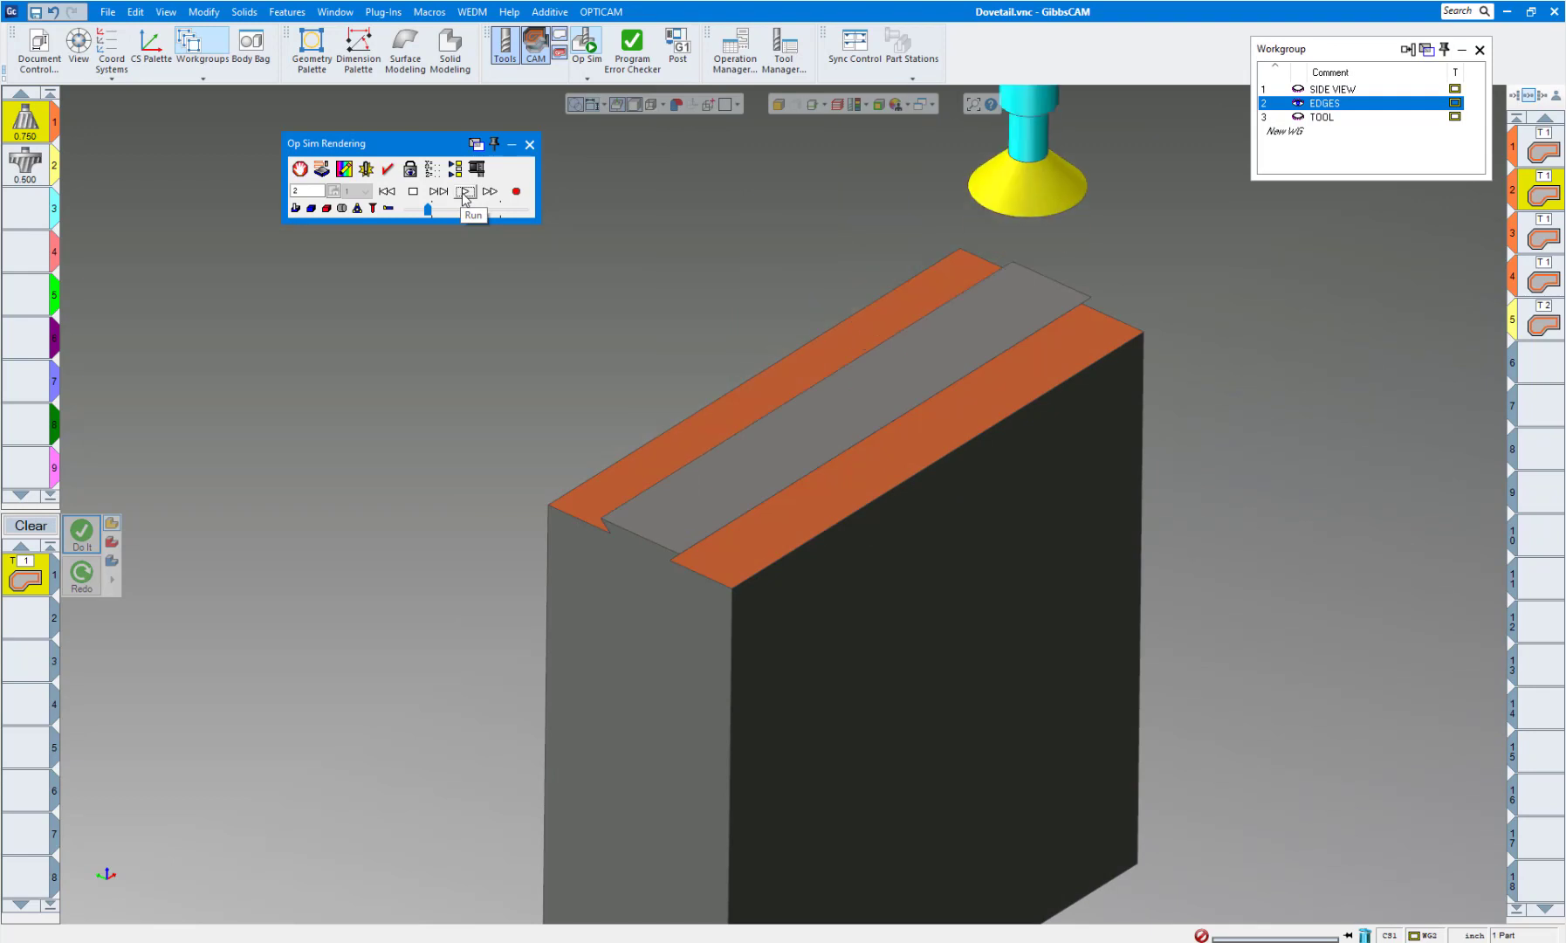
{"action": "middle_click_drag", "start_coordinate": [903, 376], "coordinate": [1263, 157]}
Display the SIDE VIEW workgroup geometry over the simulated part and examine the dovetail profile from the side
{"action": "left_click", "coordinate": [1333, 92]}
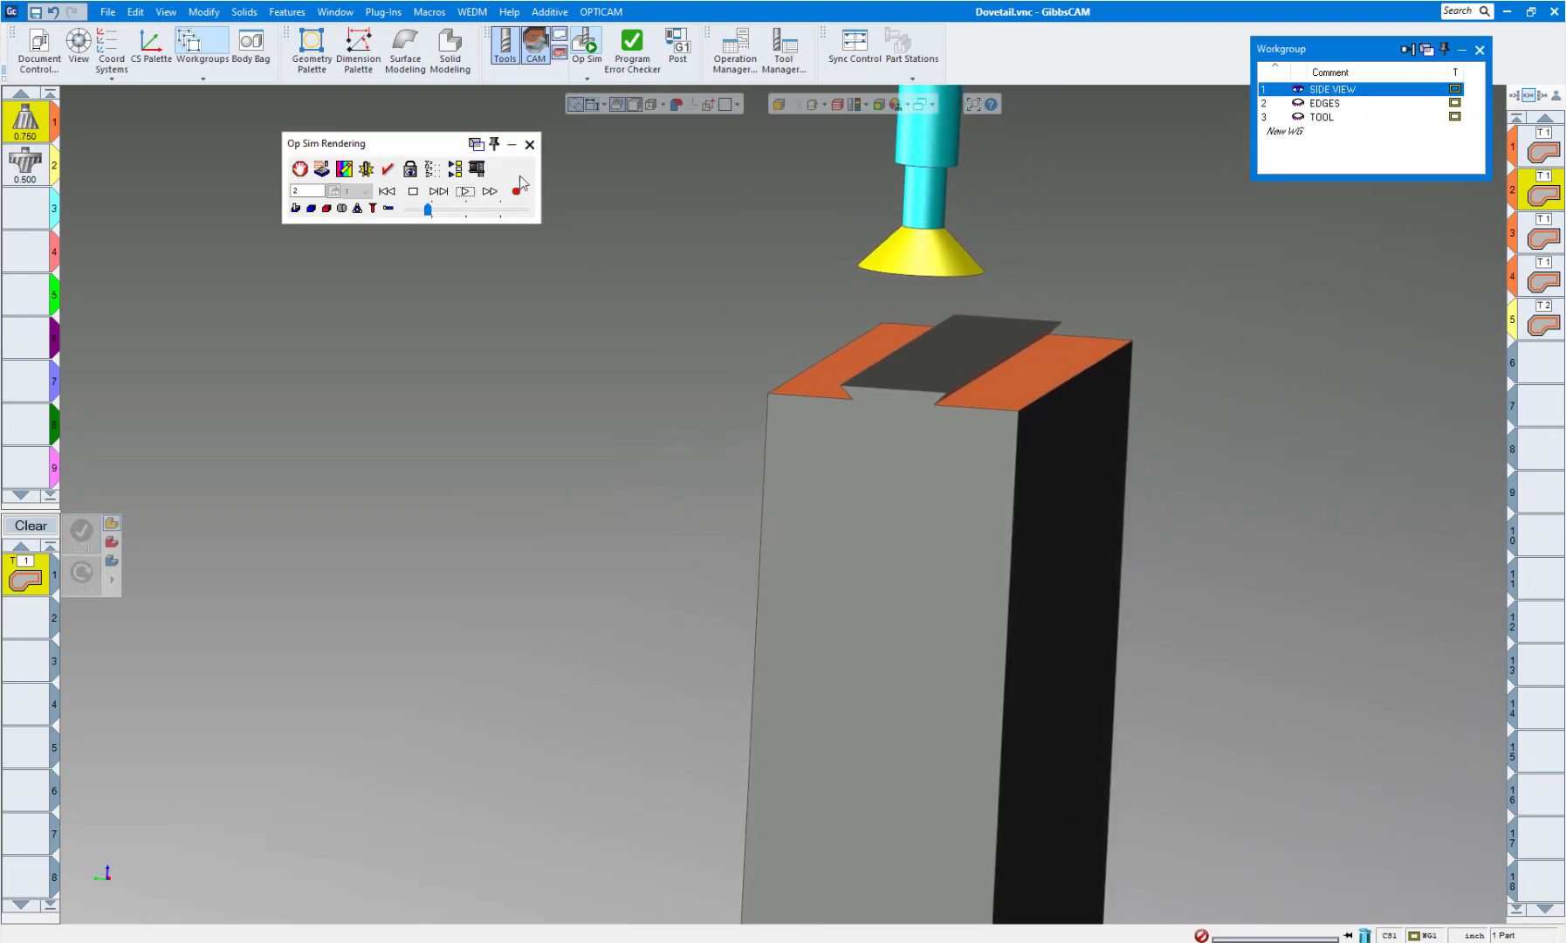
{"action": "left_click", "coordinate": [358, 208]}
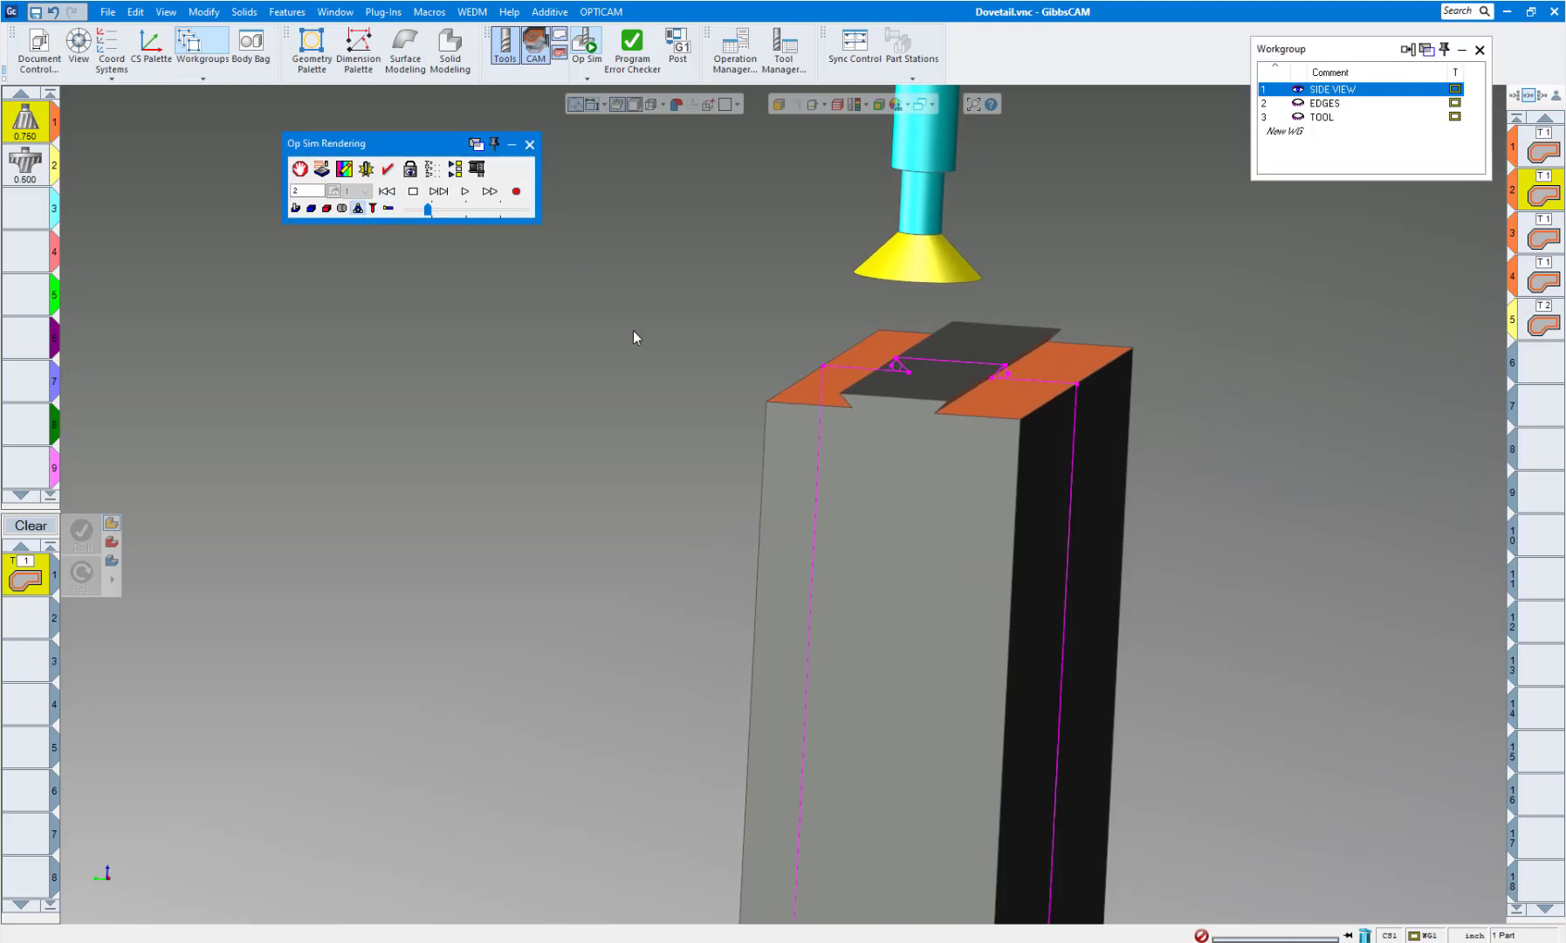
{"action": "left_click", "coordinate": [820, 371]}
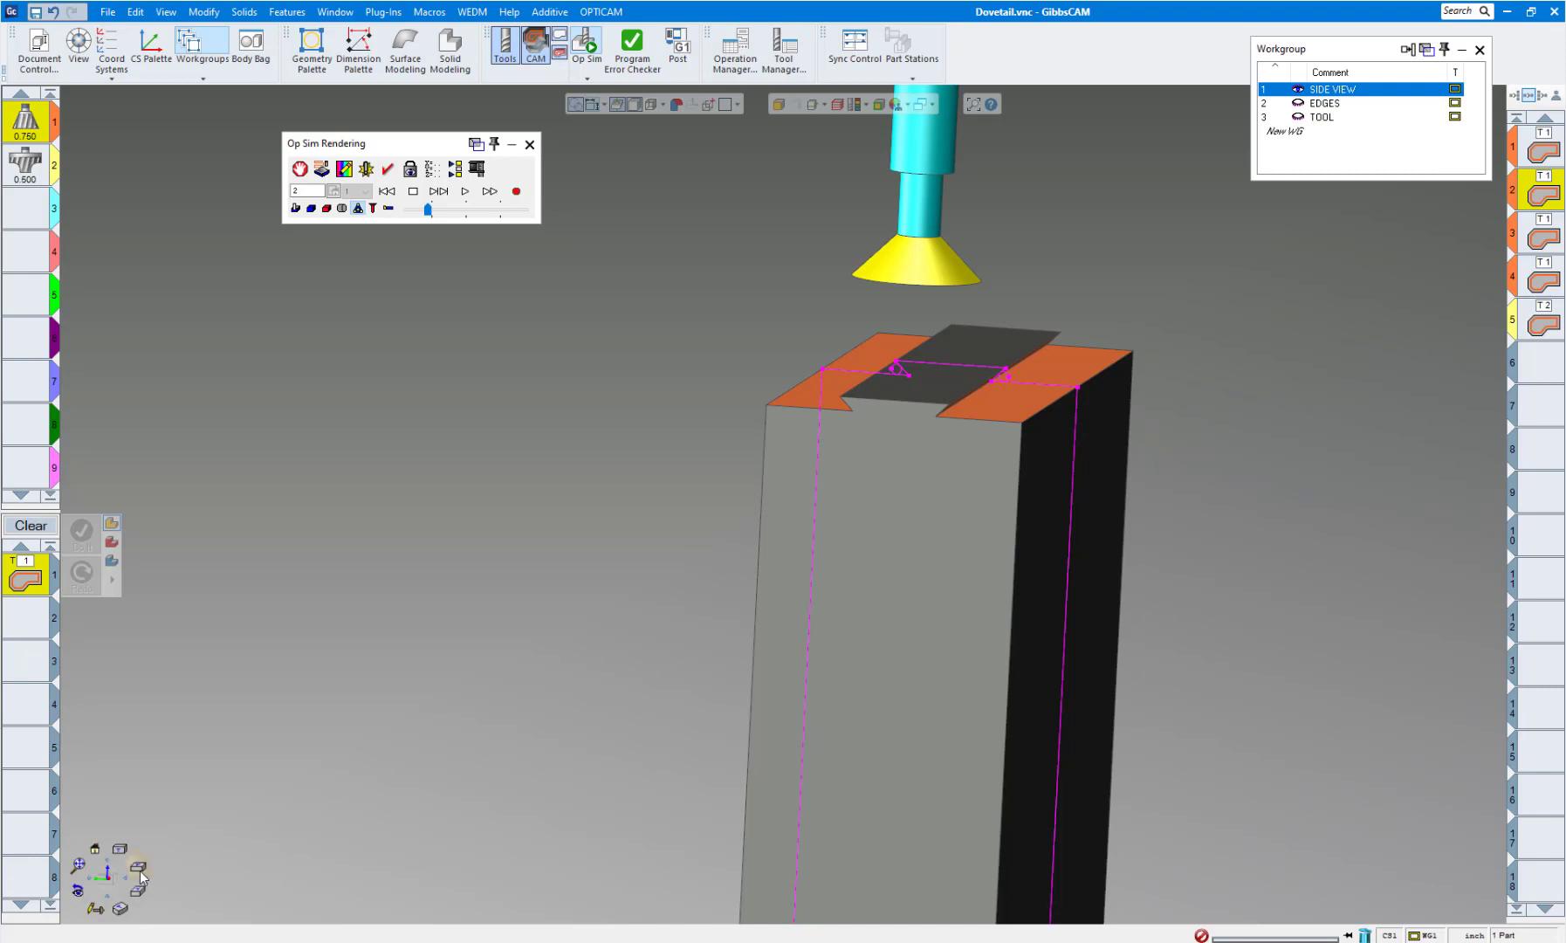
{"action": "left_click", "coordinate": [139, 870]}
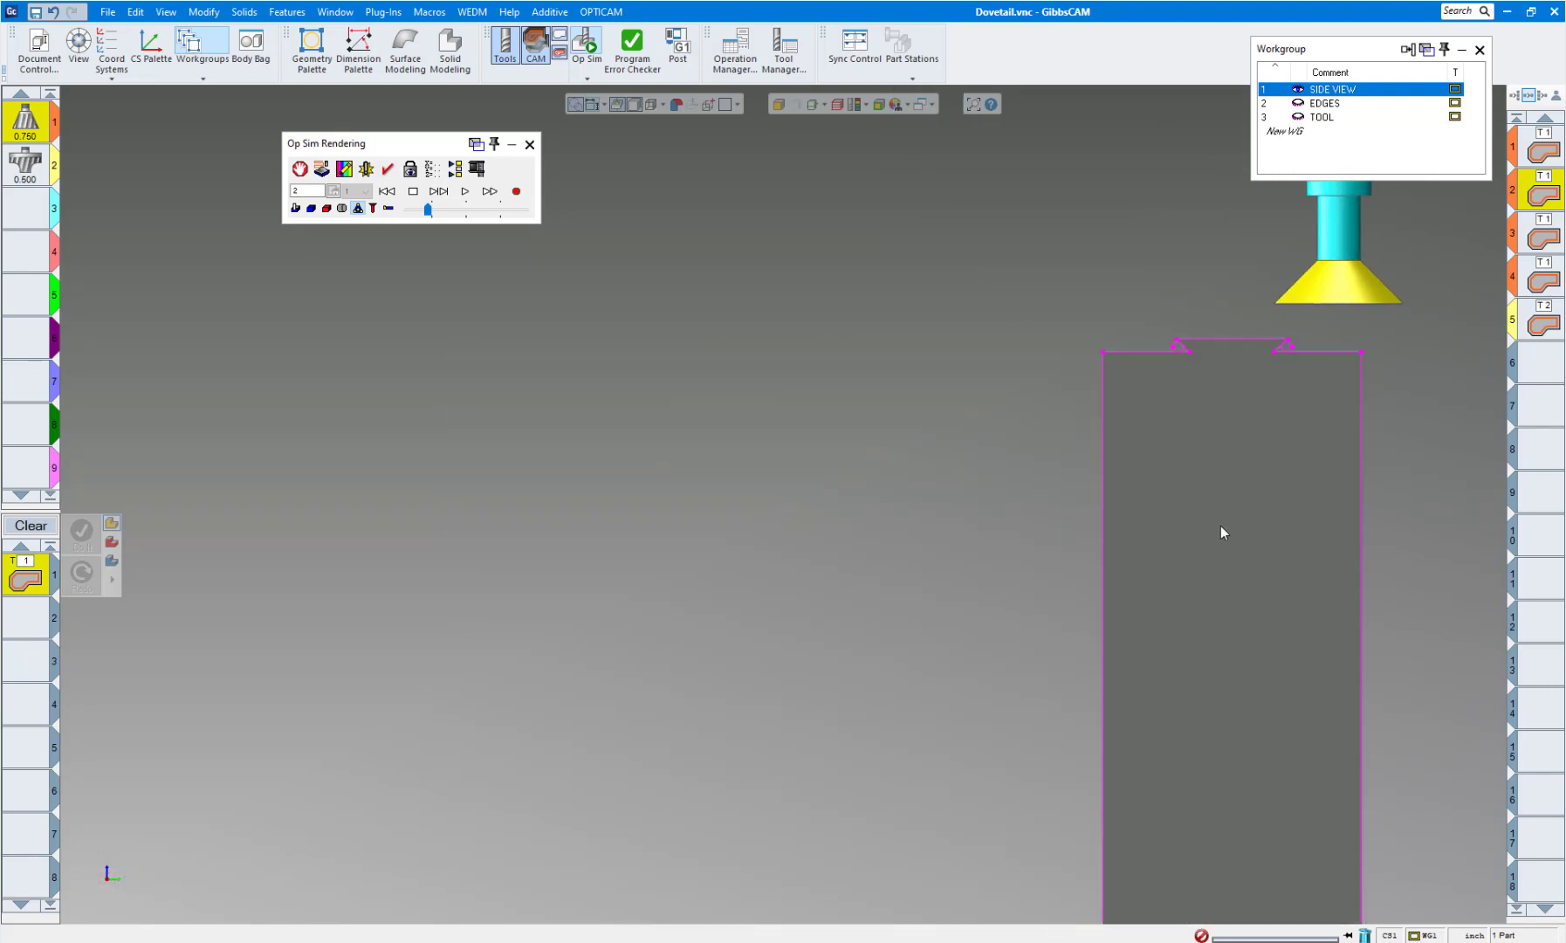
{"action": "middle_click_drag", "start_coordinate": [1311, 467], "coordinate": [629, 486]}
{"action": "scroll", "coordinate": [703, 399], "scroll_direction": "up", "scroll_amount": 4}
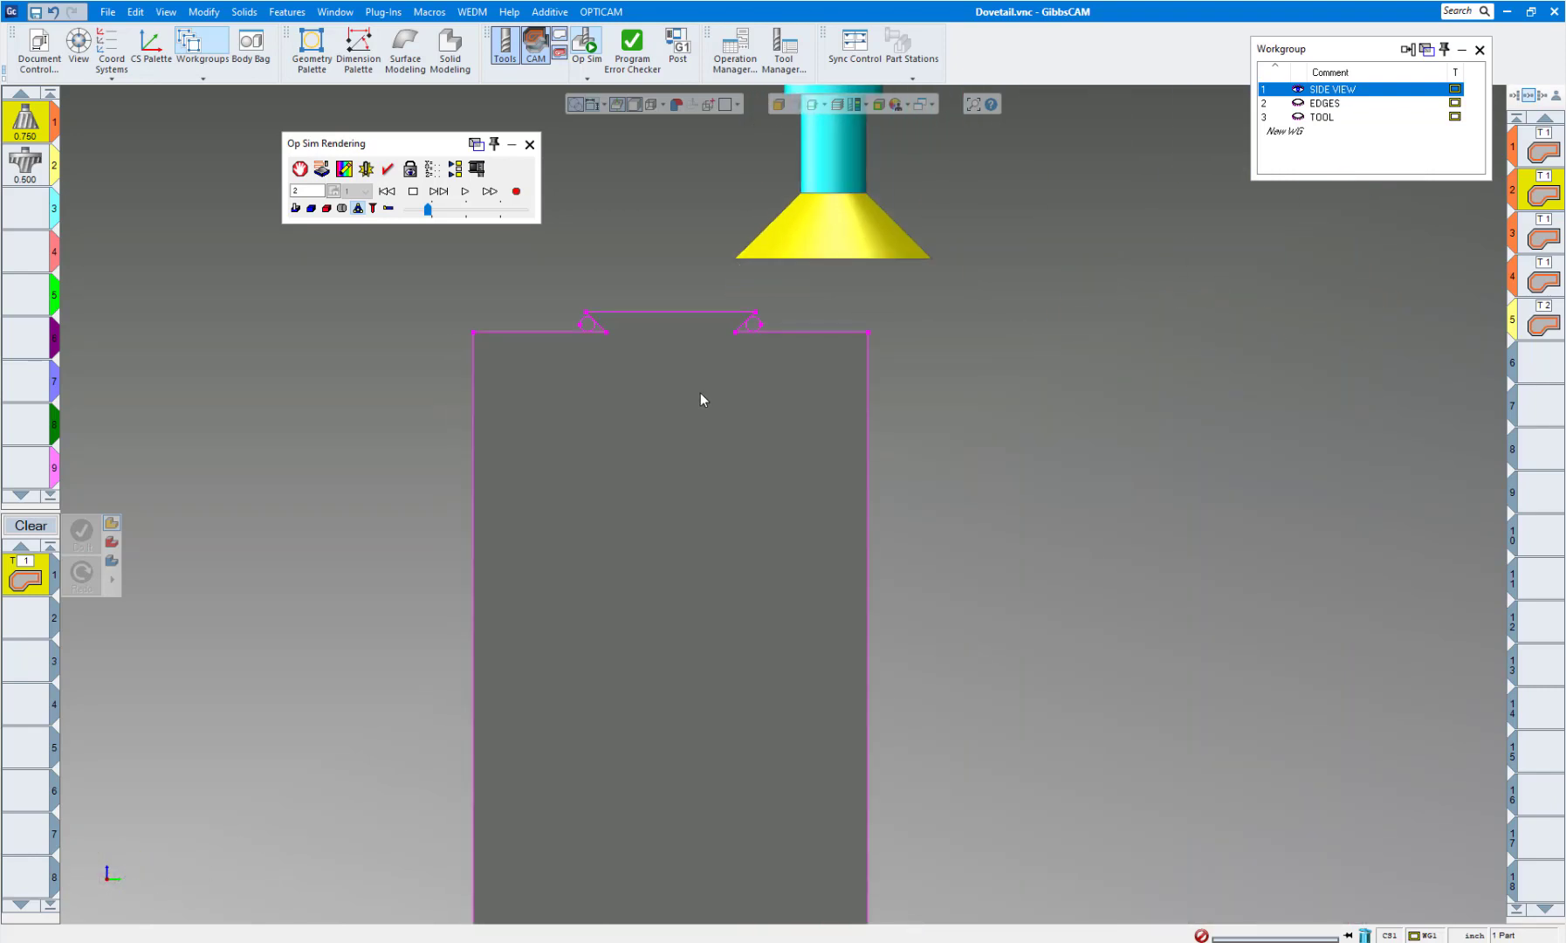
{"action": "scroll", "coordinate": [702, 400], "scroll_direction": "up", "scroll_amount": 1}
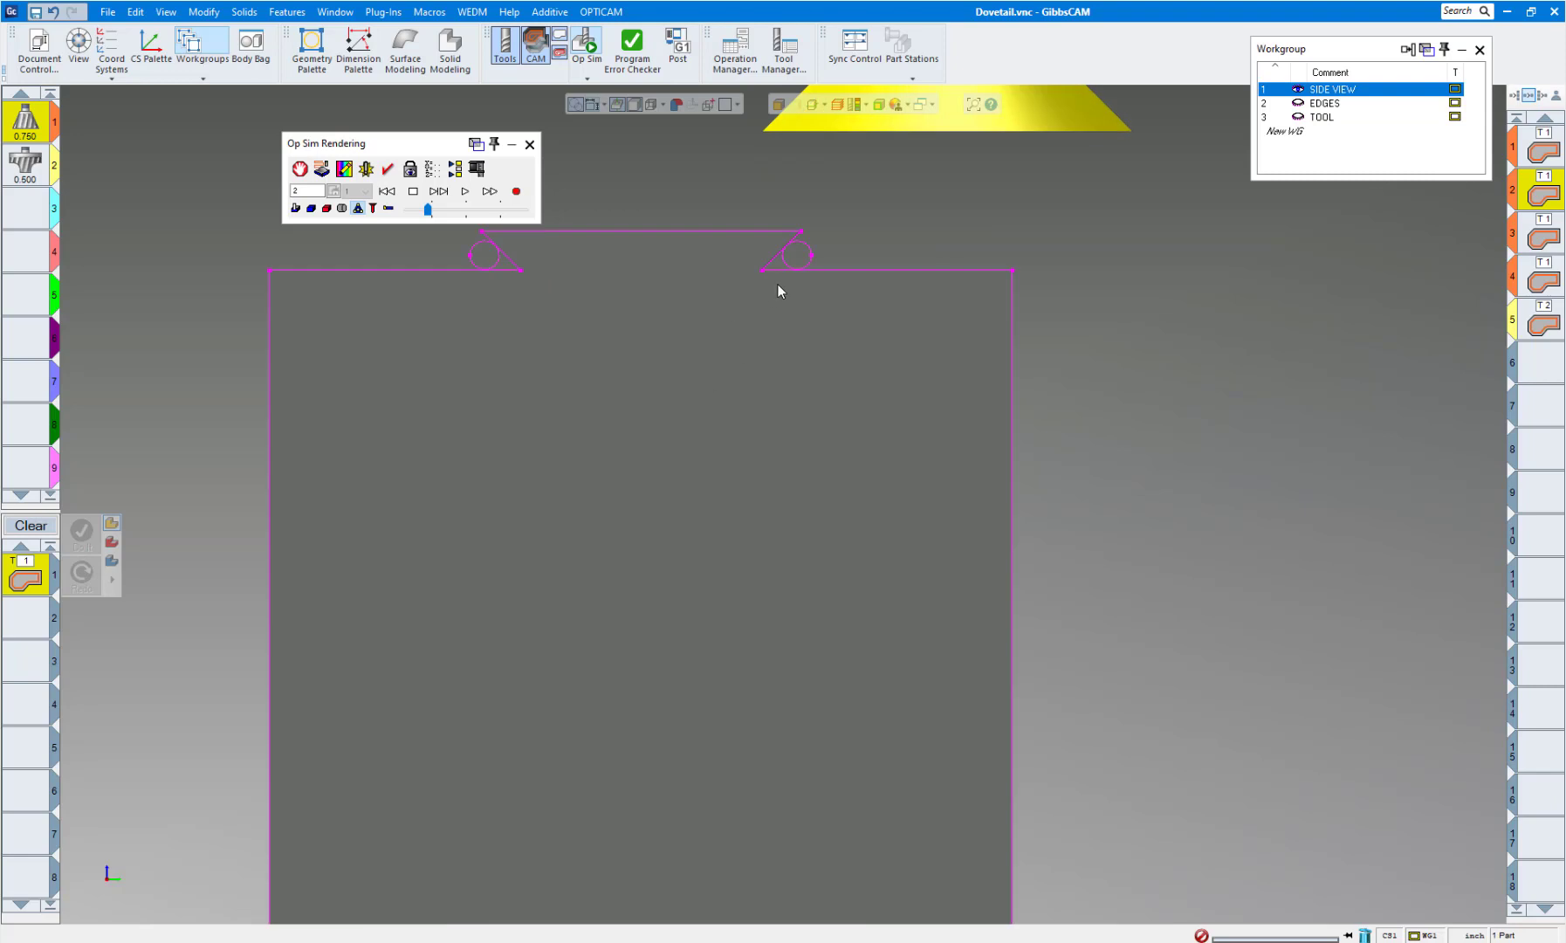
Rewind the simulation and examine up close how the first operation's cutter fits the dovetail profile
{"action": "left_click", "coordinate": [387, 191]}
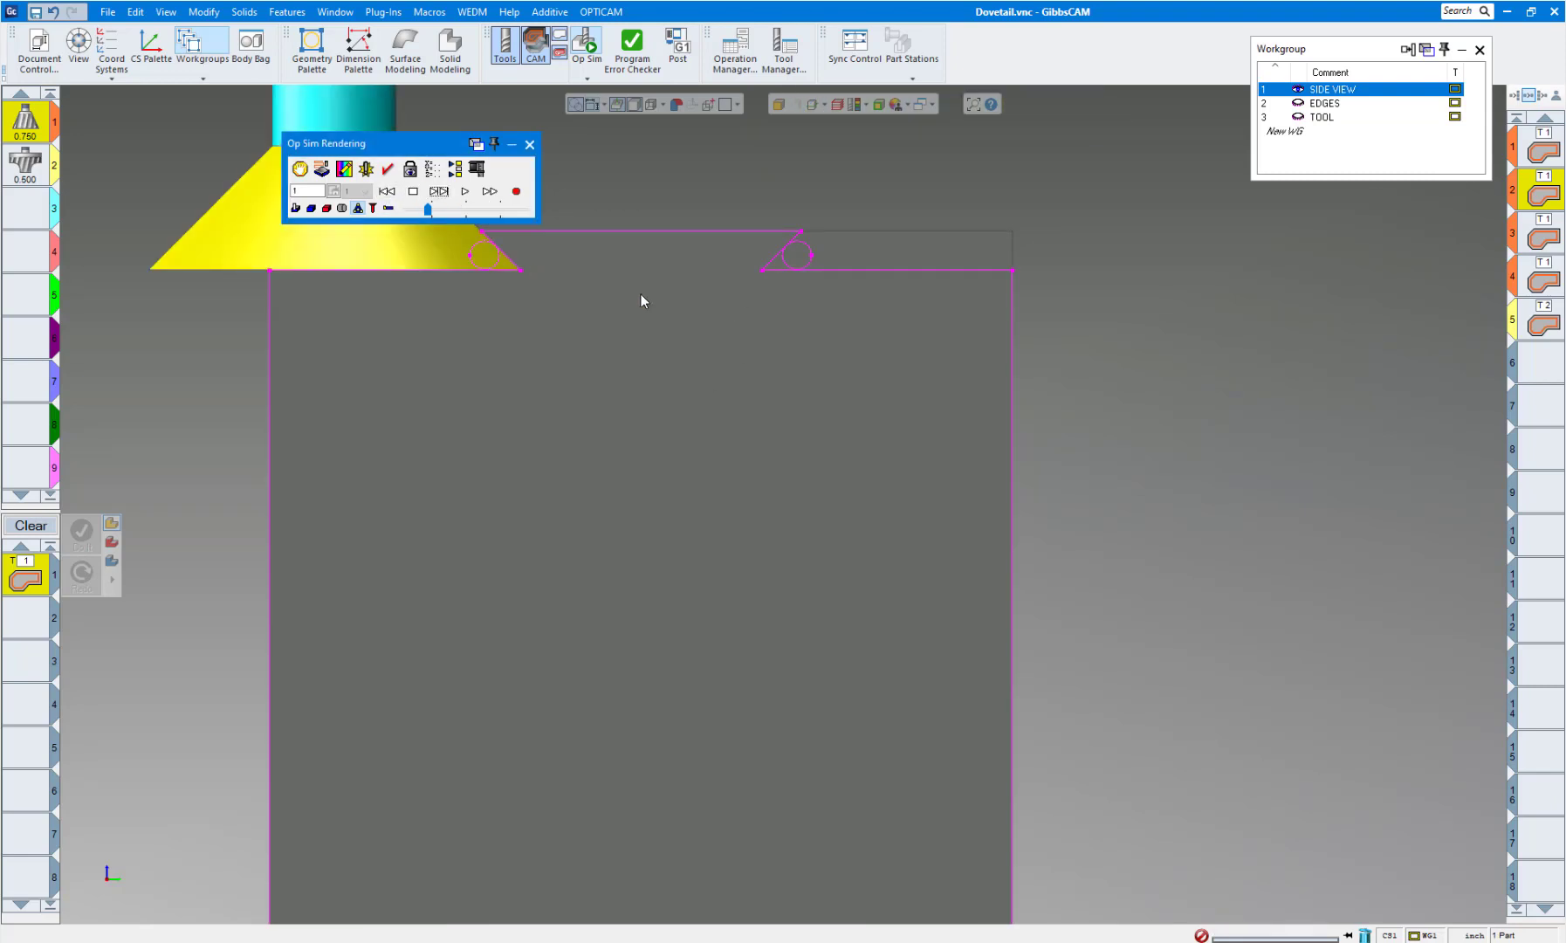
{"action": "scroll", "coordinate": [644, 300], "scroll_direction": "down", "scroll_amount": 4}
{"action": "middle_click_drag", "start_coordinate": [724, 345], "coordinate": [898, 375]}
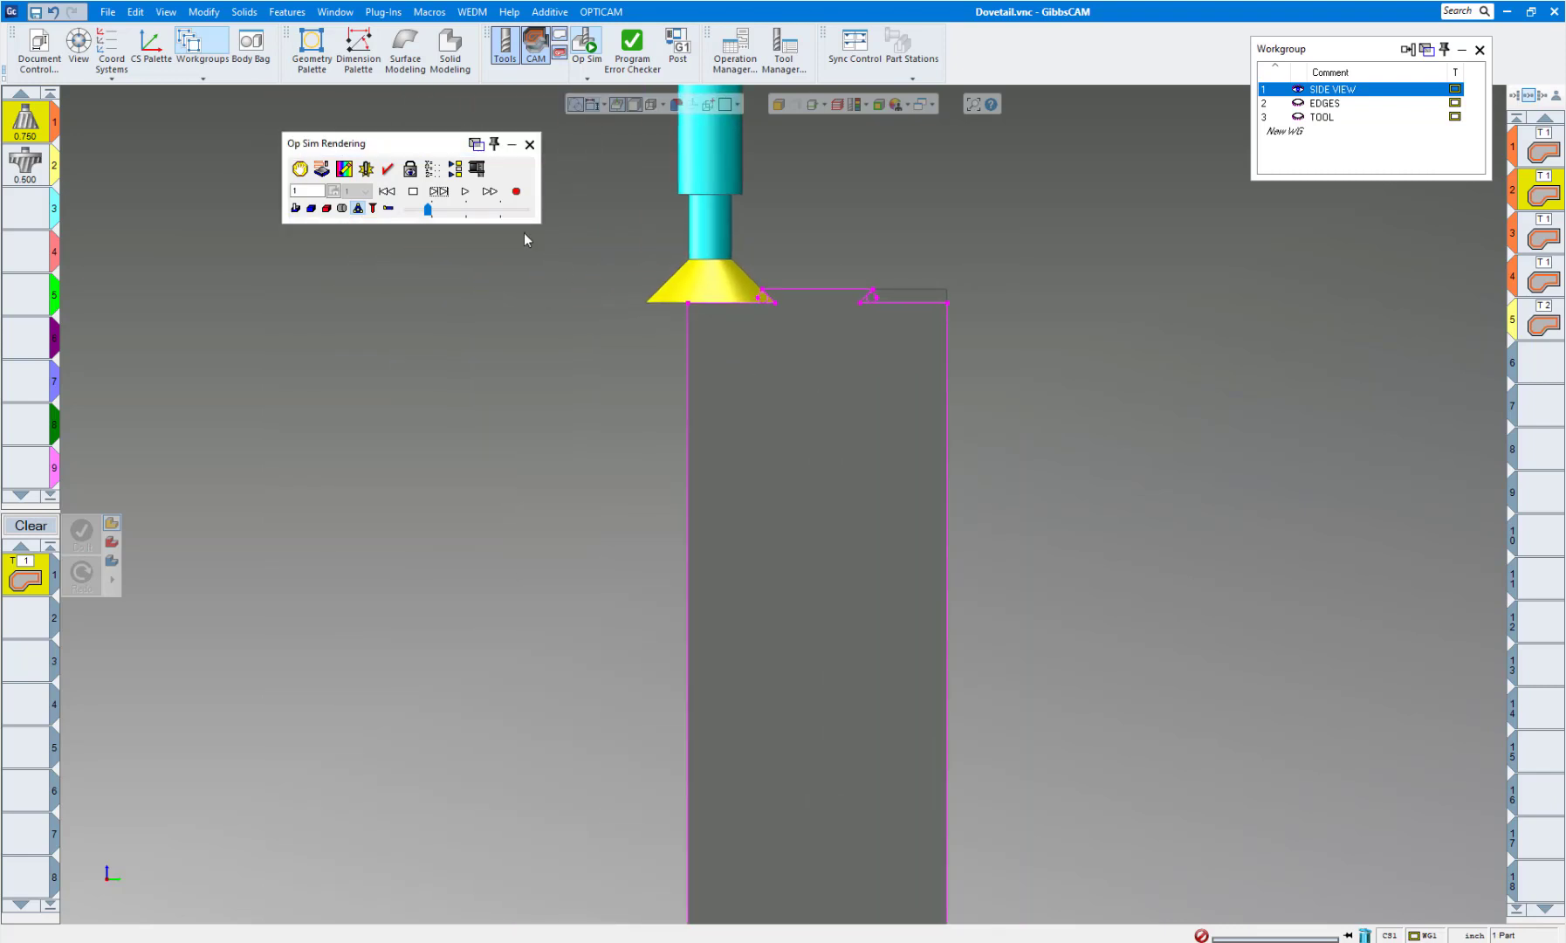
{"action": "left_click", "coordinate": [430, 207]}
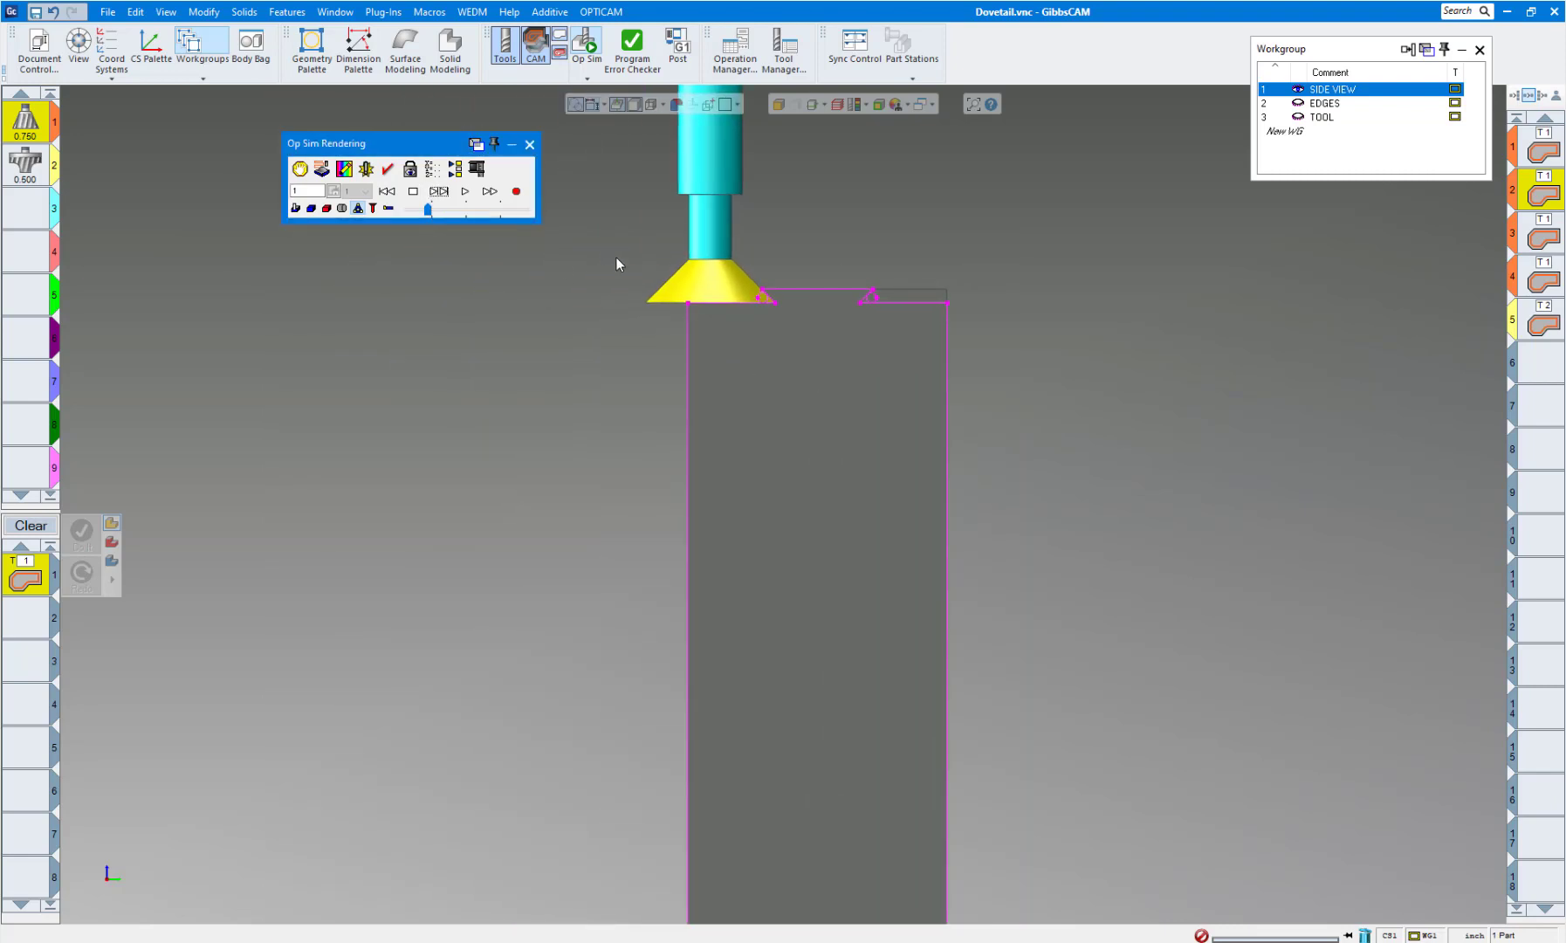
{"action": "left_click_drag", "start_coordinate": [612, 246], "coordinate": [866, 360]}
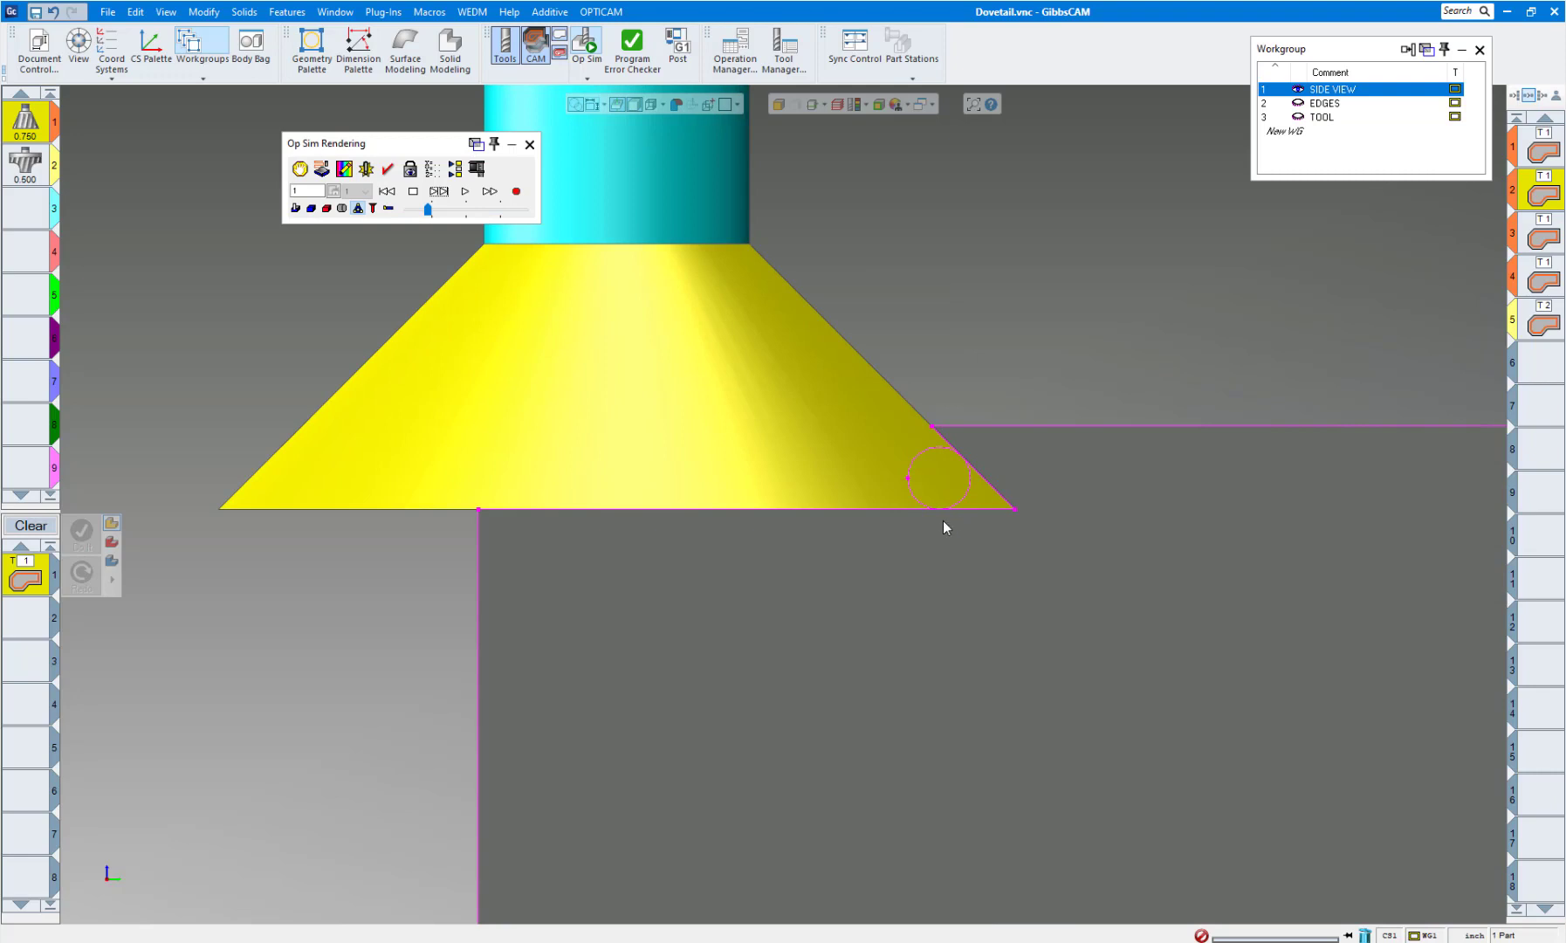
{"action": "scroll", "coordinate": [945, 521], "scroll_direction": "down", "scroll_amount": 3}
Step the simulation feature by feature through the second operation's cut on the opposite dovetail flank
{"action": "left_click", "coordinate": [444, 200]}
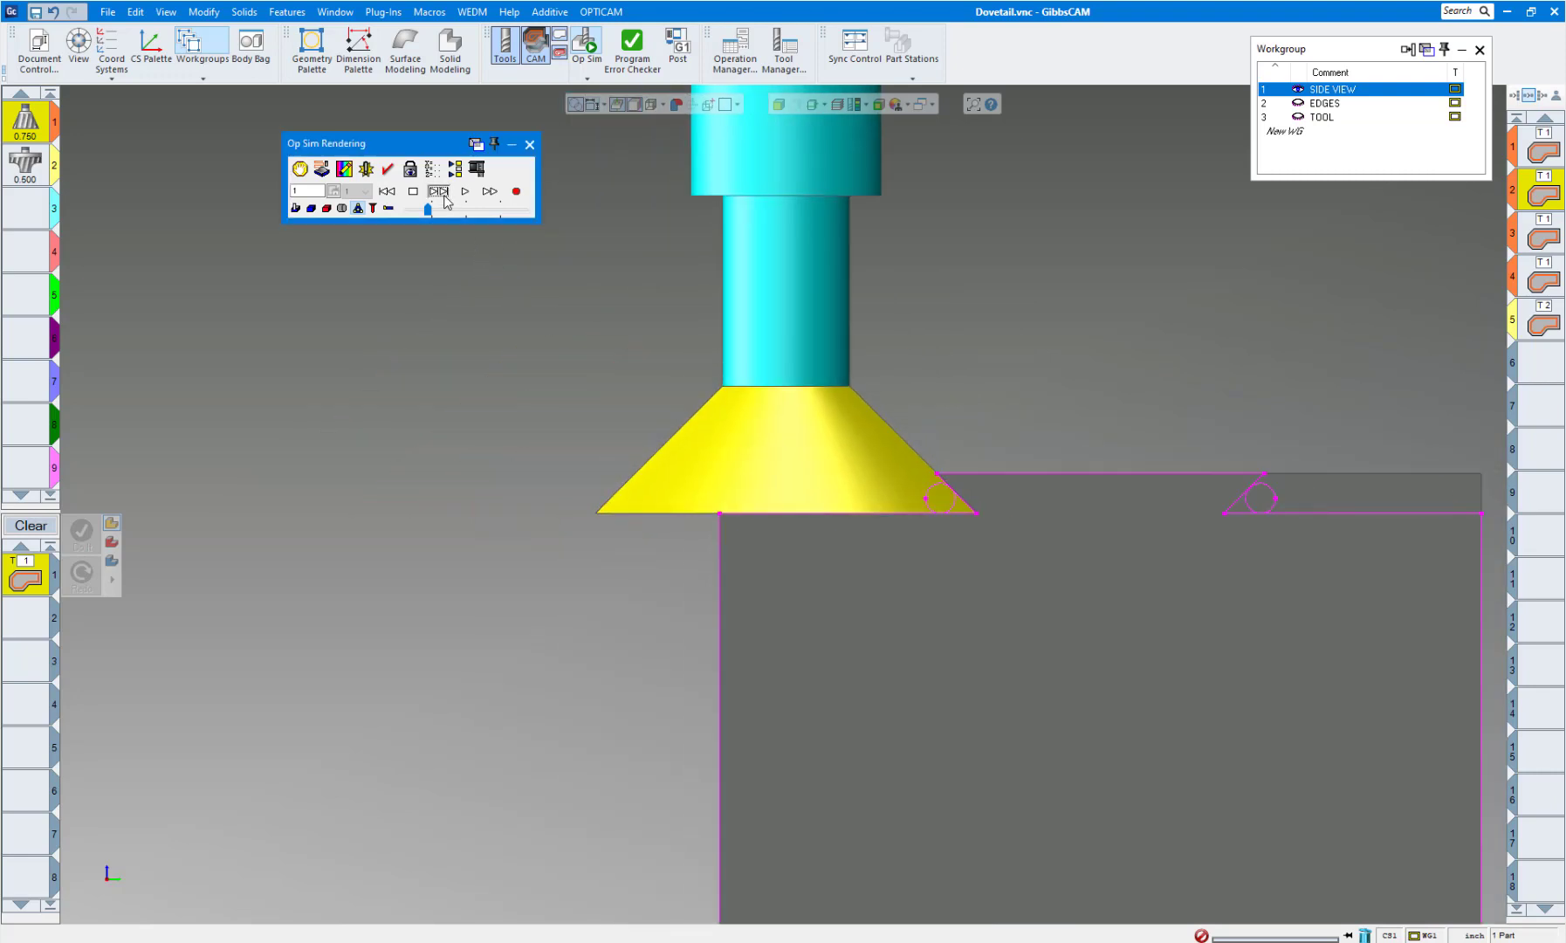
{"action": "left_click", "coordinate": [445, 200]}
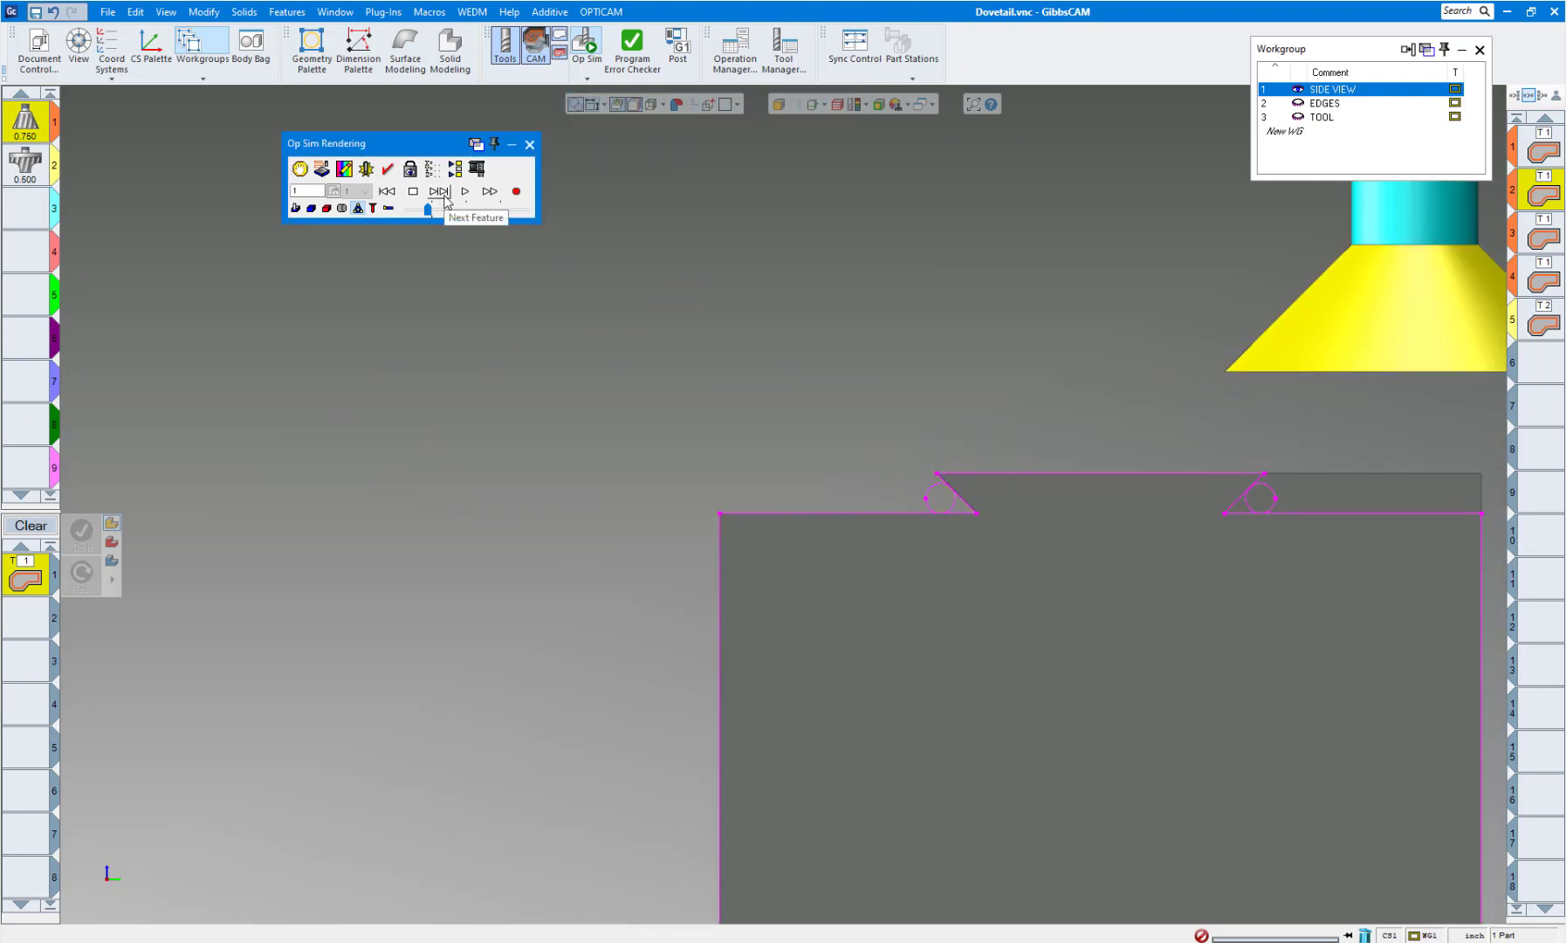
{"action": "left_click", "coordinate": [445, 200]}
{"action": "left_click", "coordinate": [444, 199]}
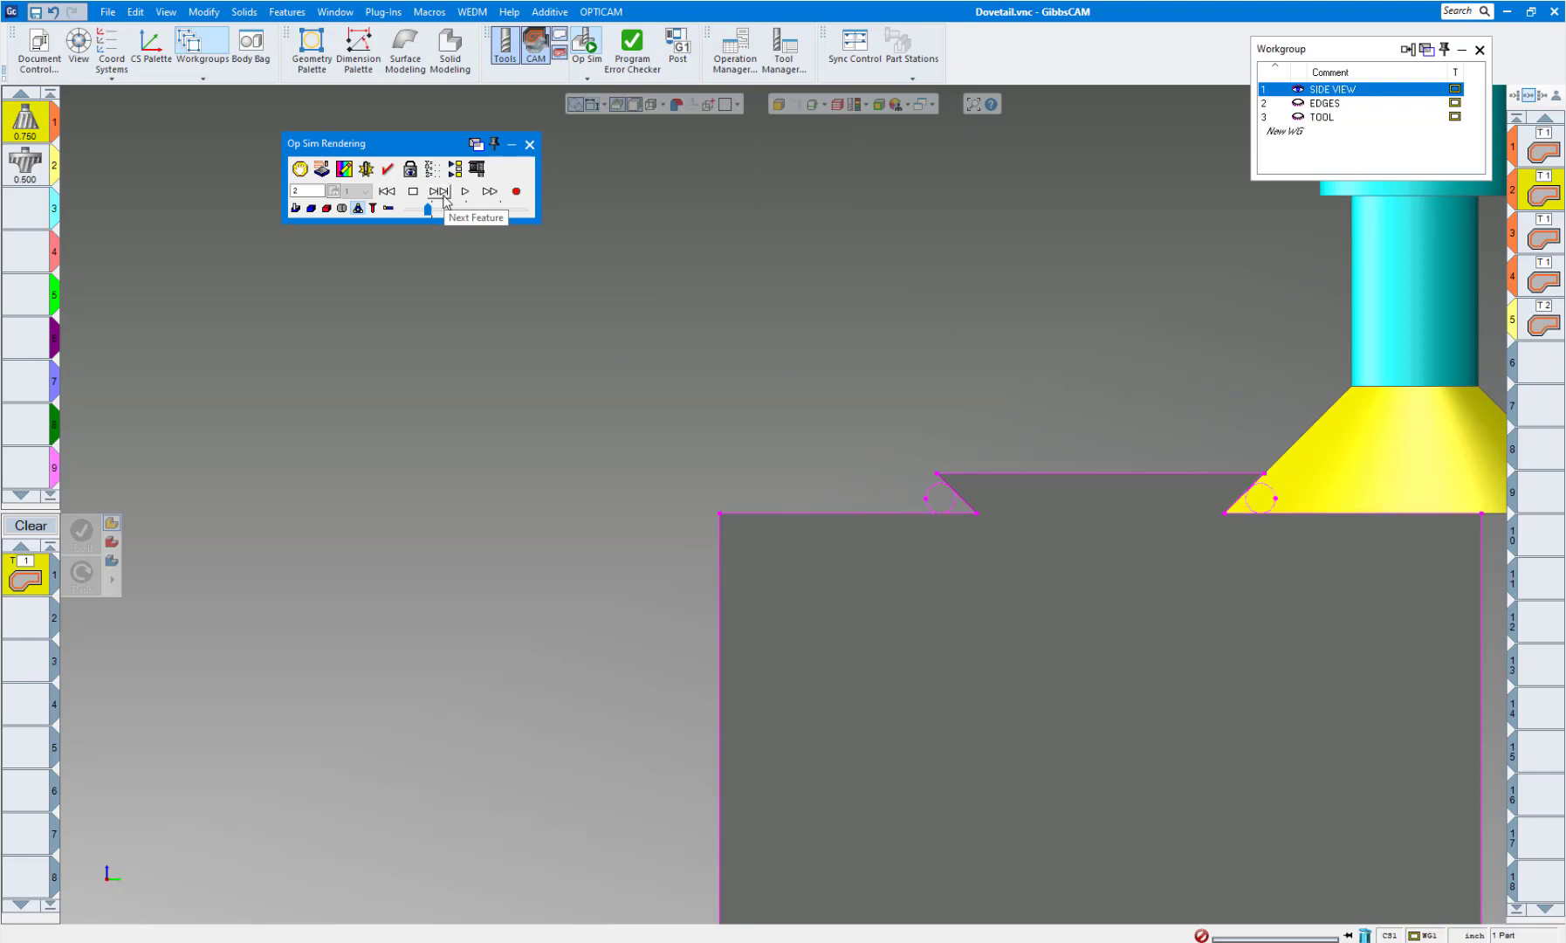
{"action": "left_click", "coordinate": [445, 200]}
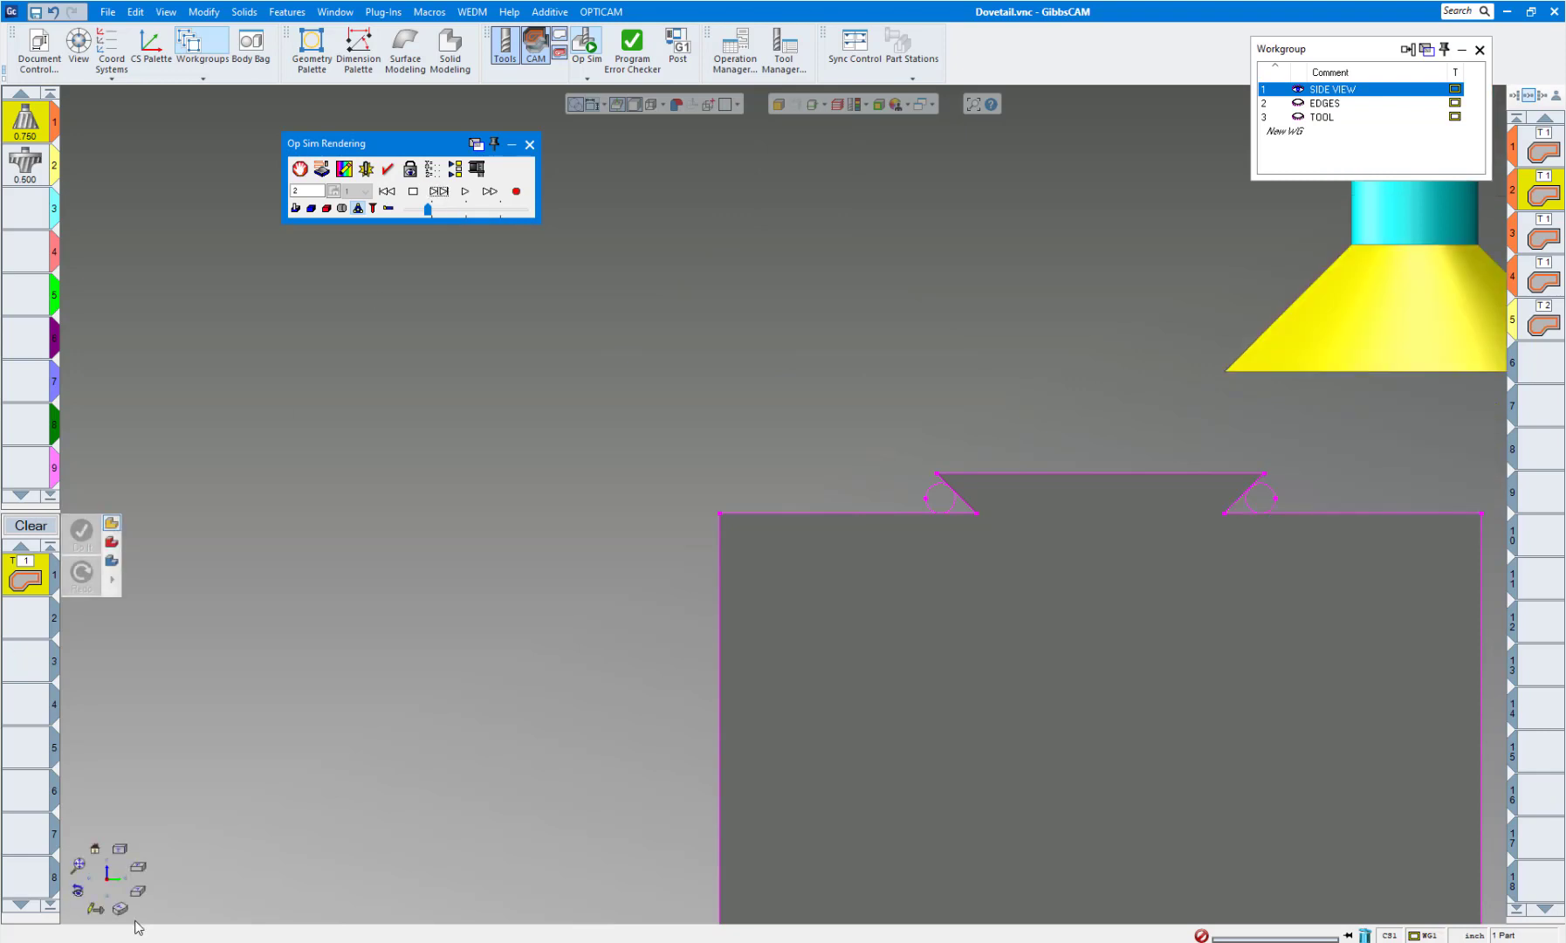
Return to the isometric view, make EDGES the active workgroup and close the simulation
{"action": "left_click", "coordinate": [78, 866]}
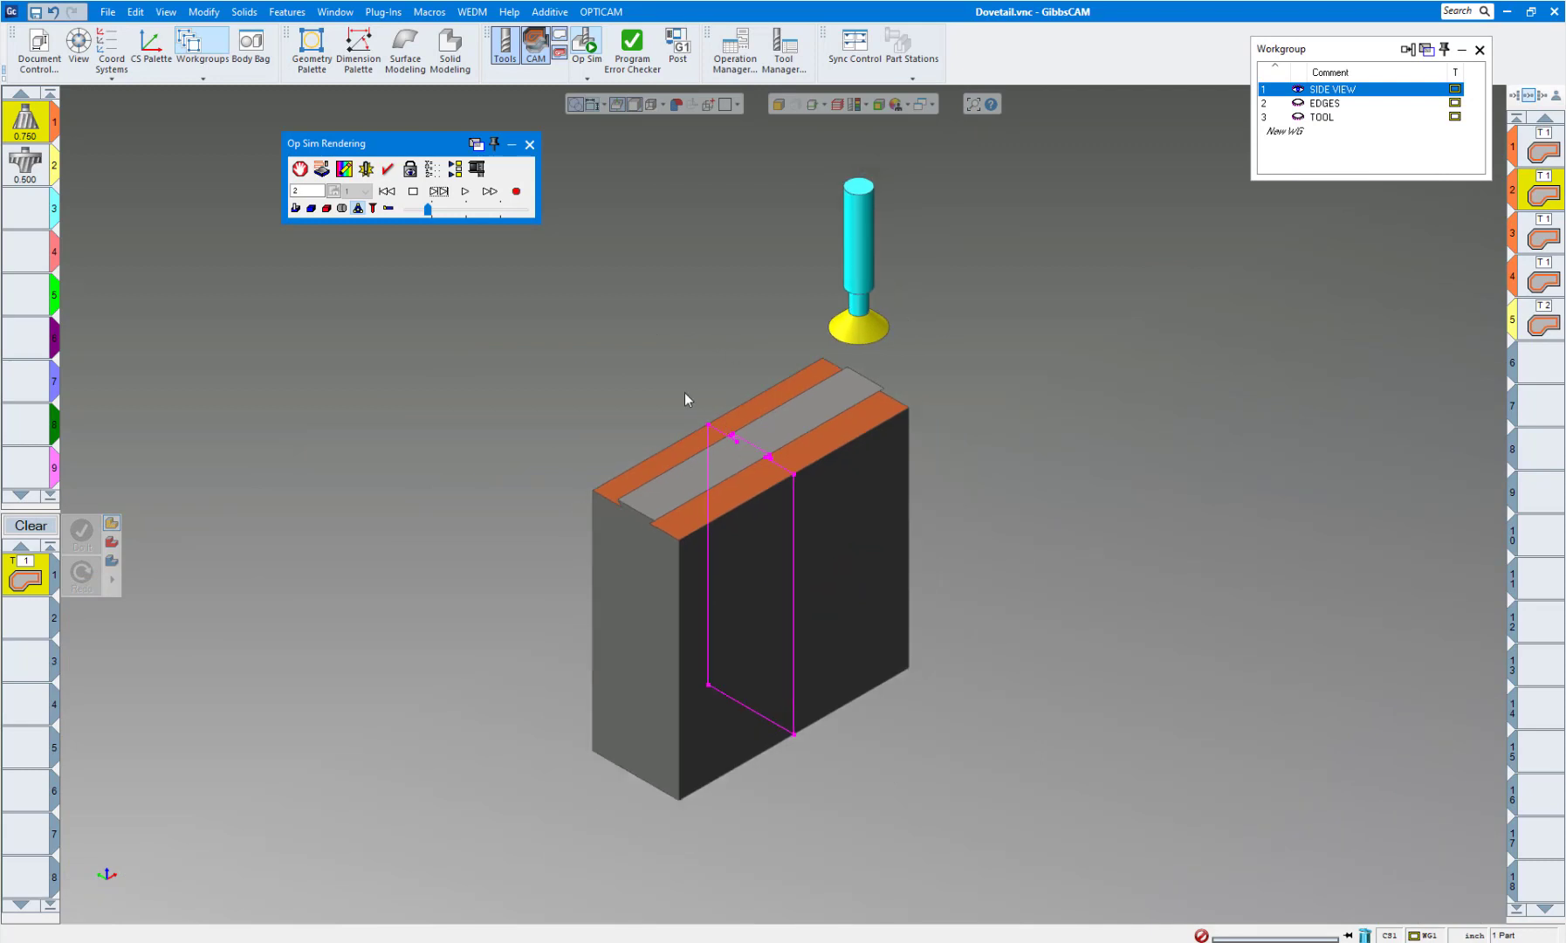
{"action": "left_click", "coordinate": [1320, 104]}
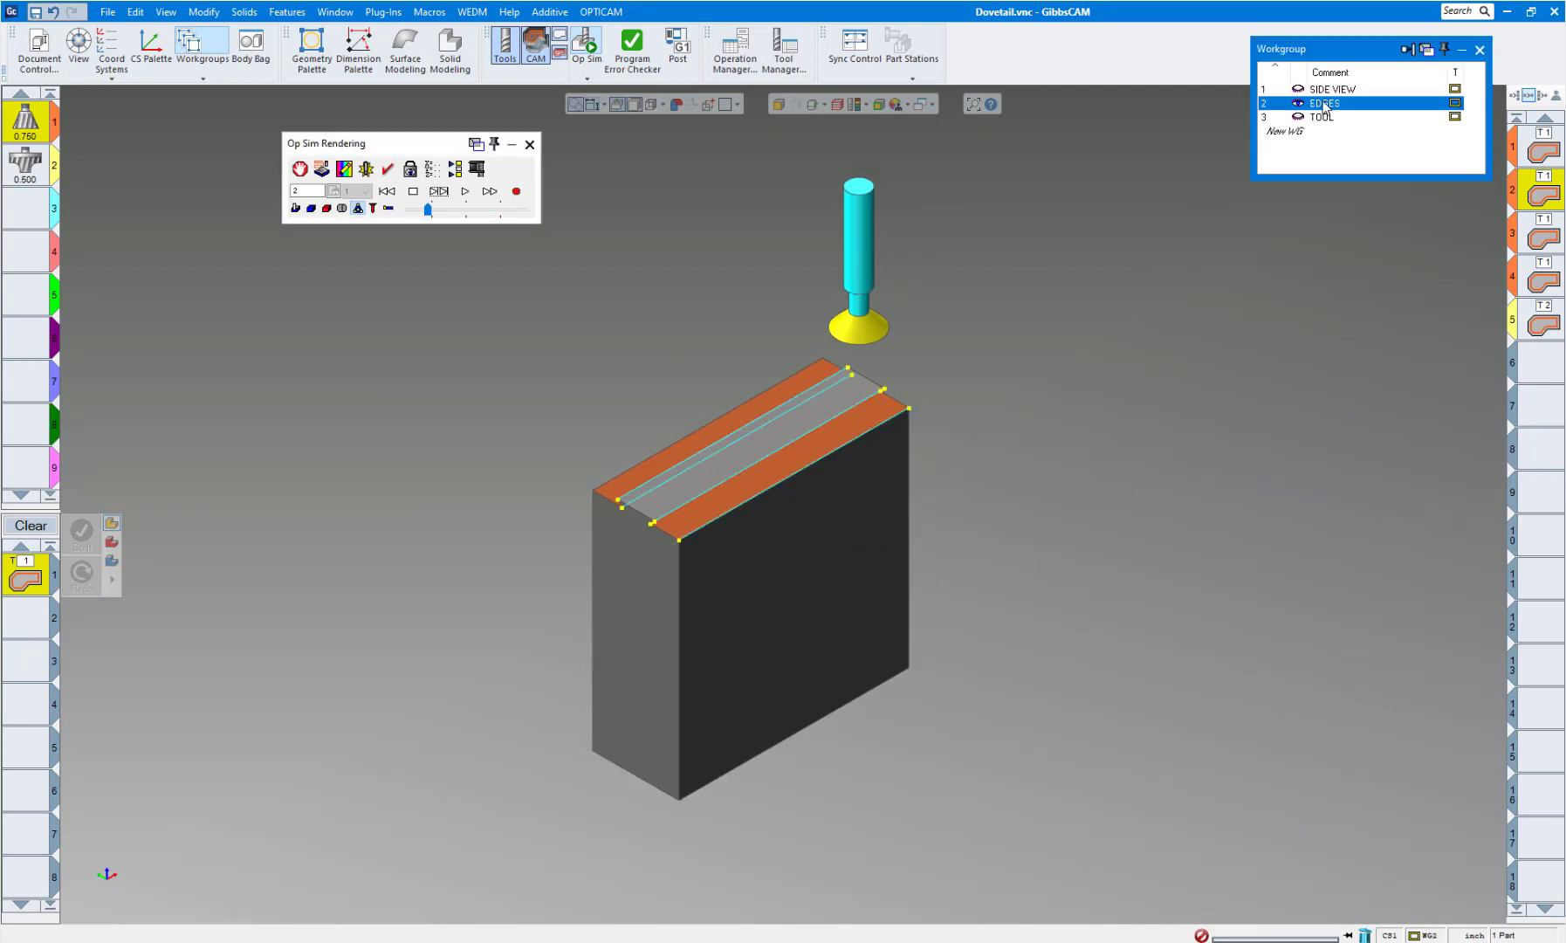
{"action": "scroll", "coordinate": [868, 359], "scroll_direction": "up", "scroll_amount": 5}
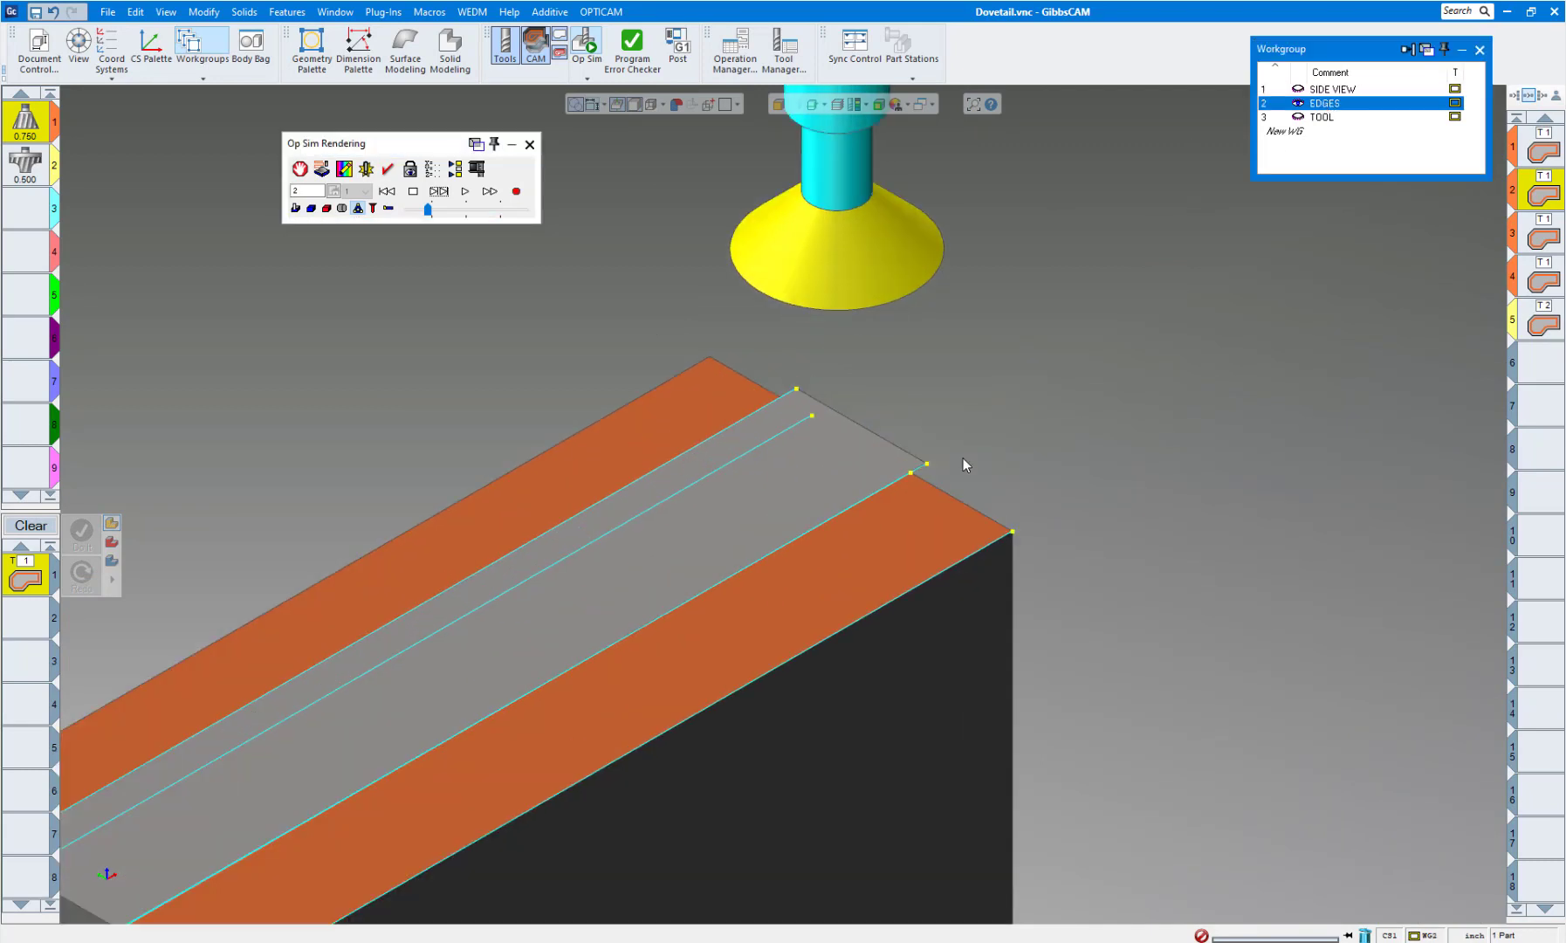
{"action": "left_click", "coordinate": [528, 146]}
{"action": "scroll", "coordinate": [1379, 357], "scroll_direction": "down", "scroll_amount": 4}
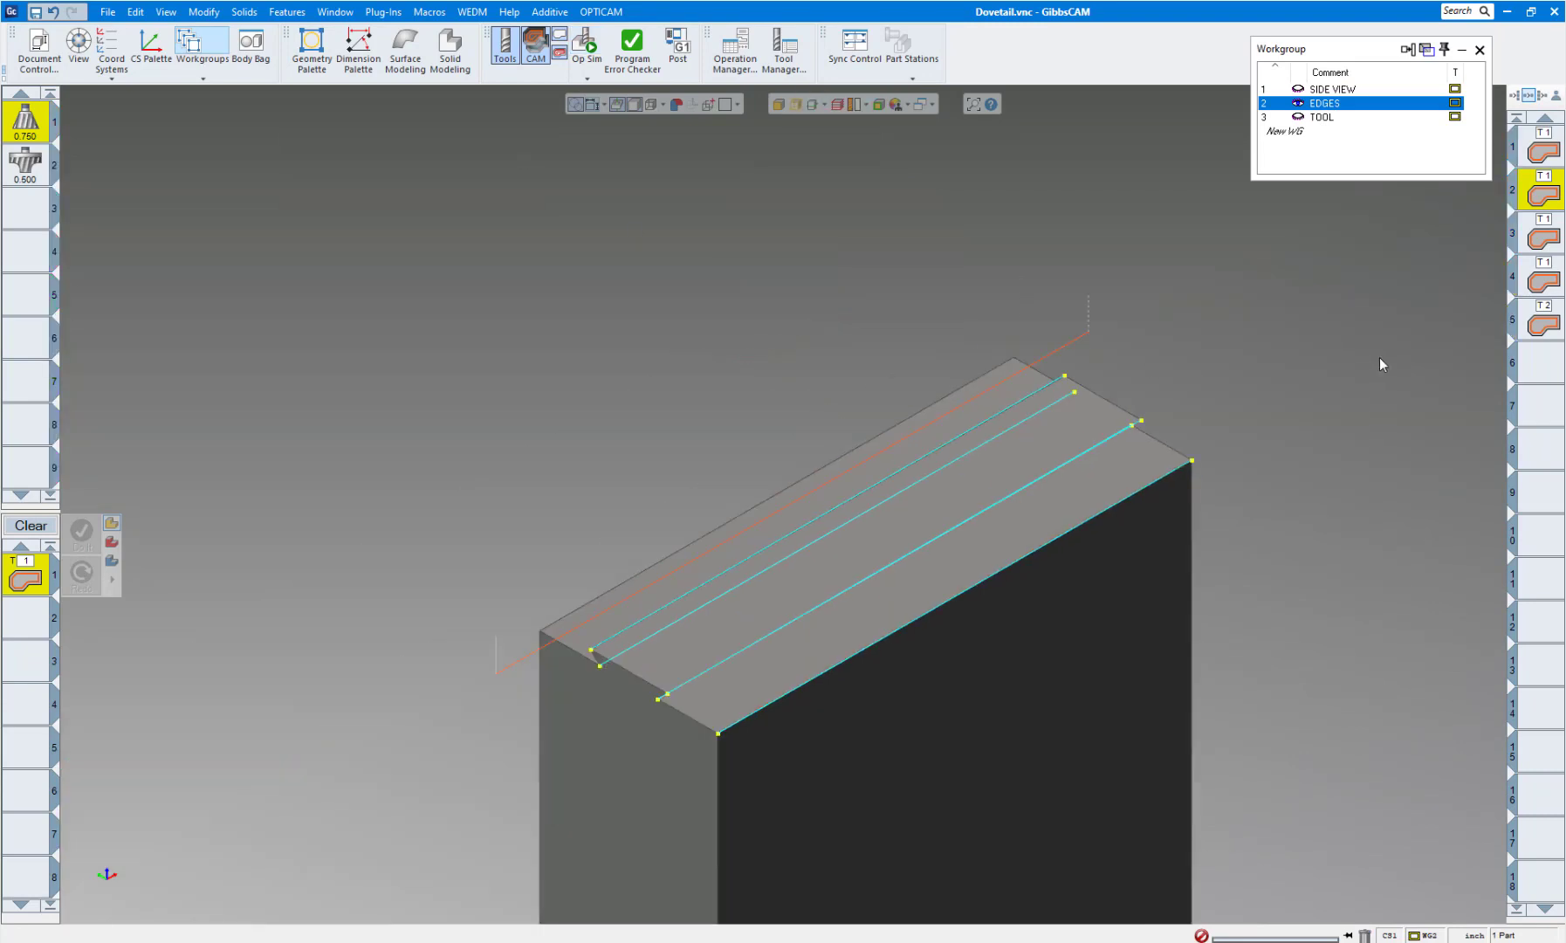
Load the third contour operation and examine its surface Z and final depth values beside the part
{"action": "double_click", "coordinate": [1538, 237]}
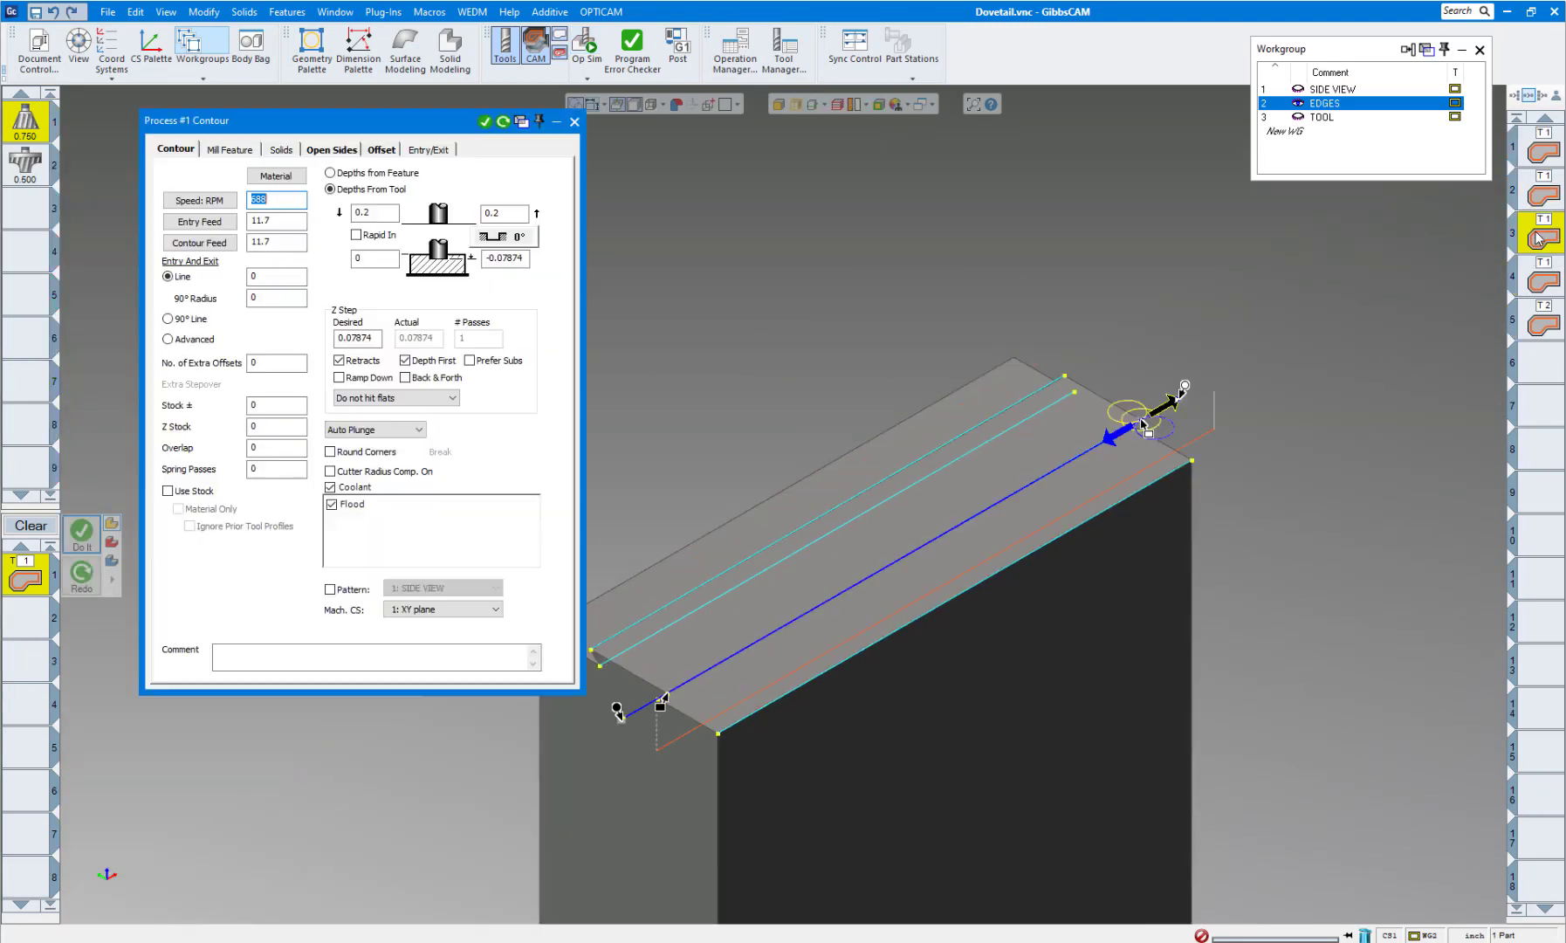
{"action": "scroll", "coordinate": [1145, 328], "scroll_direction": "down", "scroll_amount": 3}
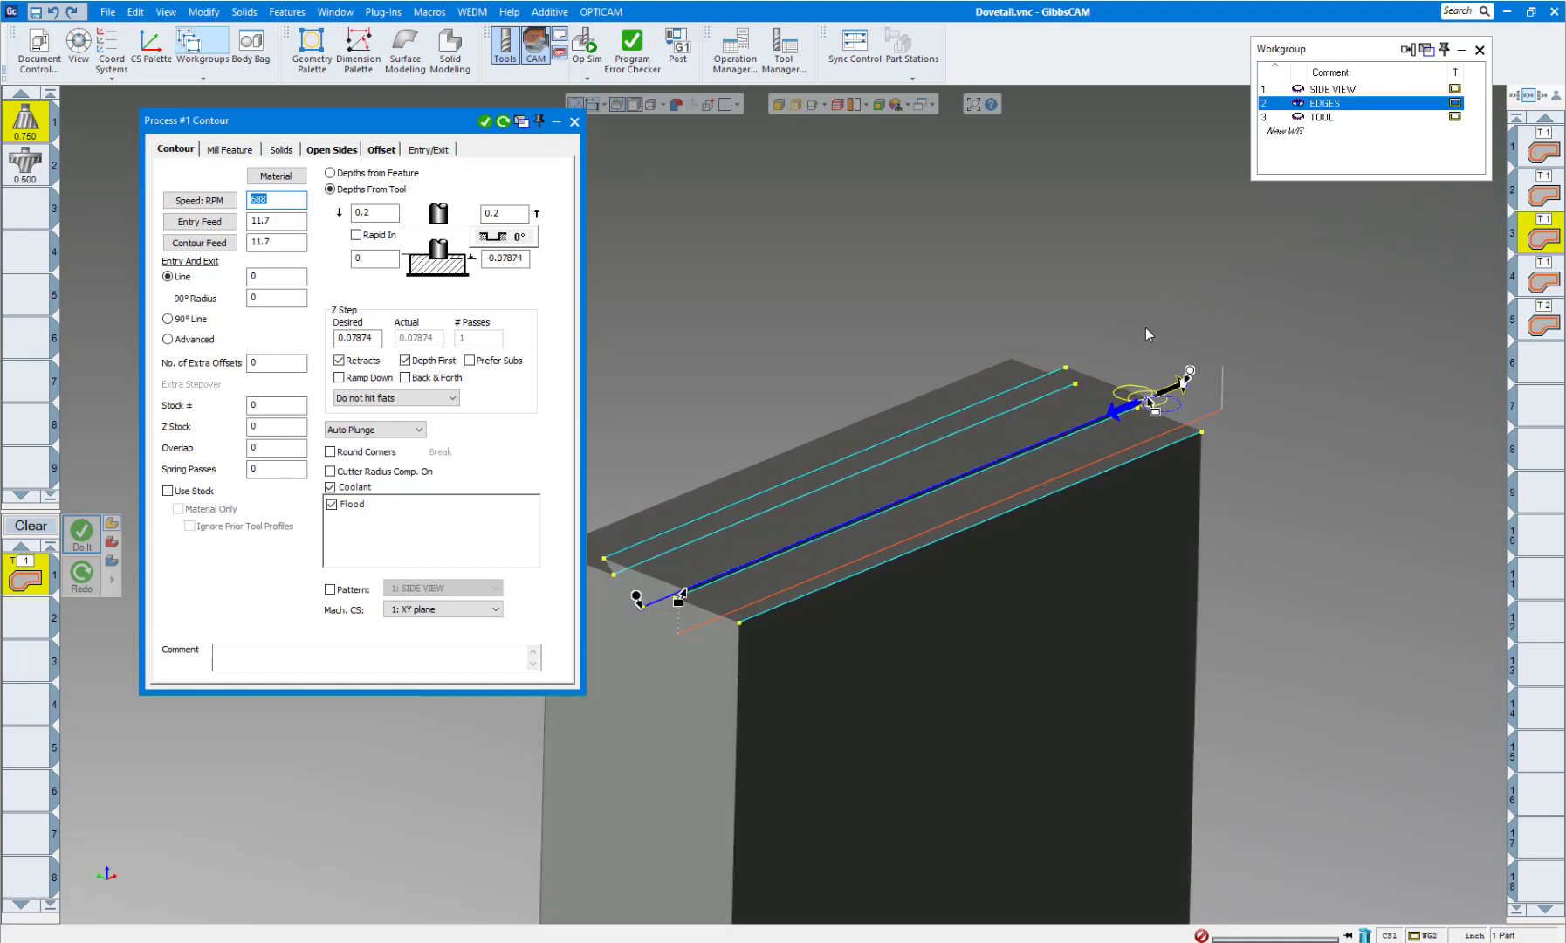
{"action": "middle_click_drag", "start_coordinate": [1146, 328], "coordinate": [761, 423]}
{"action": "scroll", "coordinate": [761, 422], "scroll_direction": "down", "scroll_amount": 4}
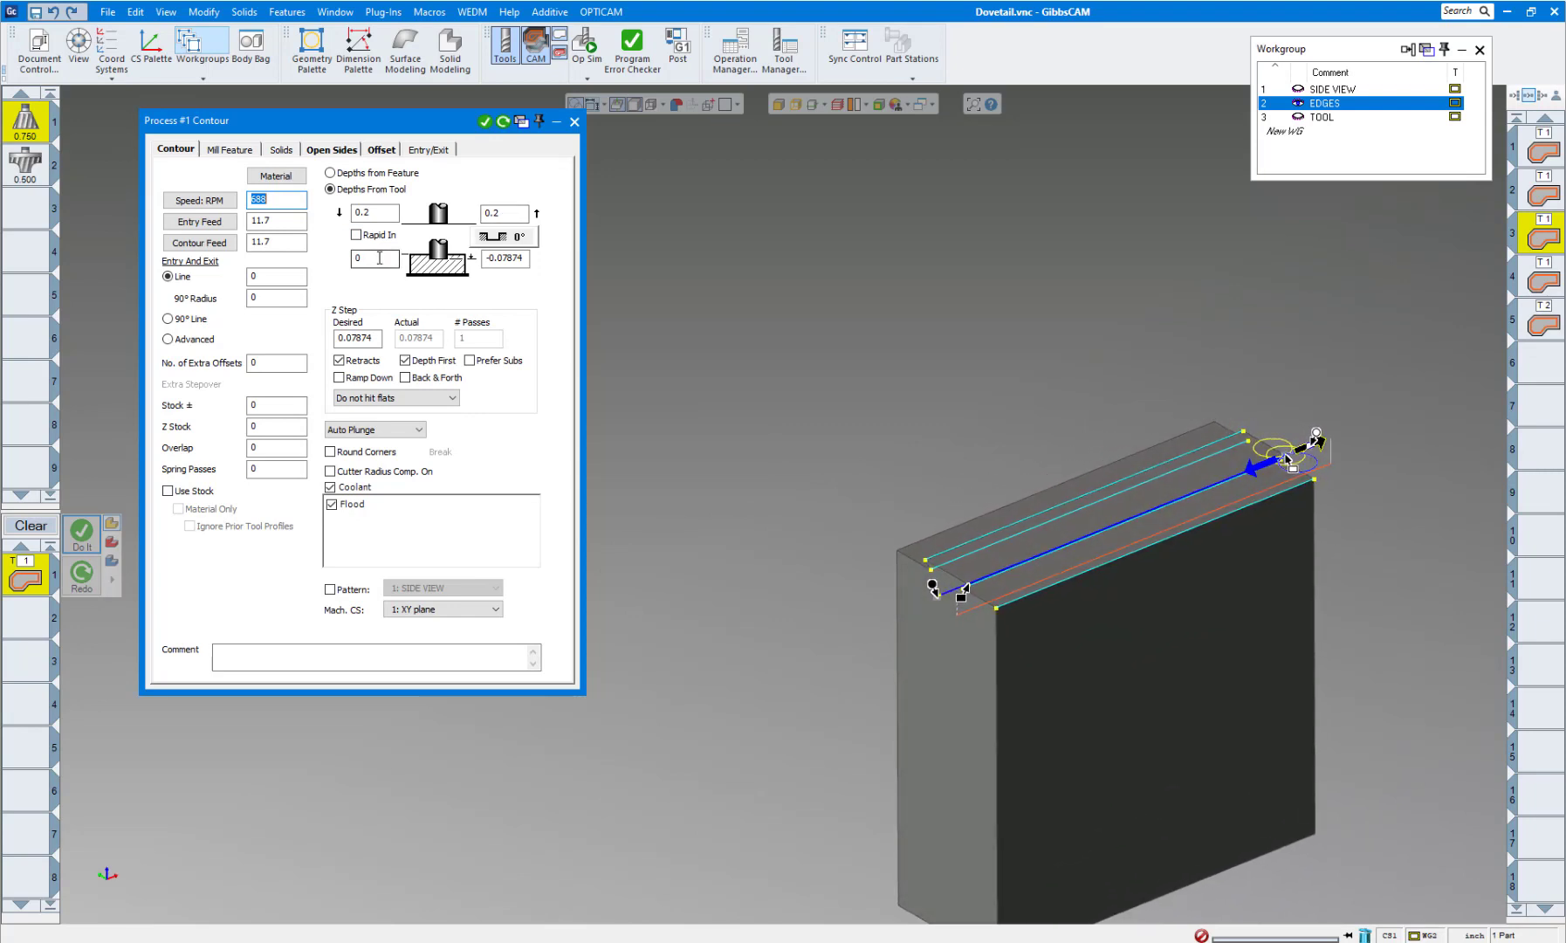
{"action": "double_click", "coordinate": [524, 259]}
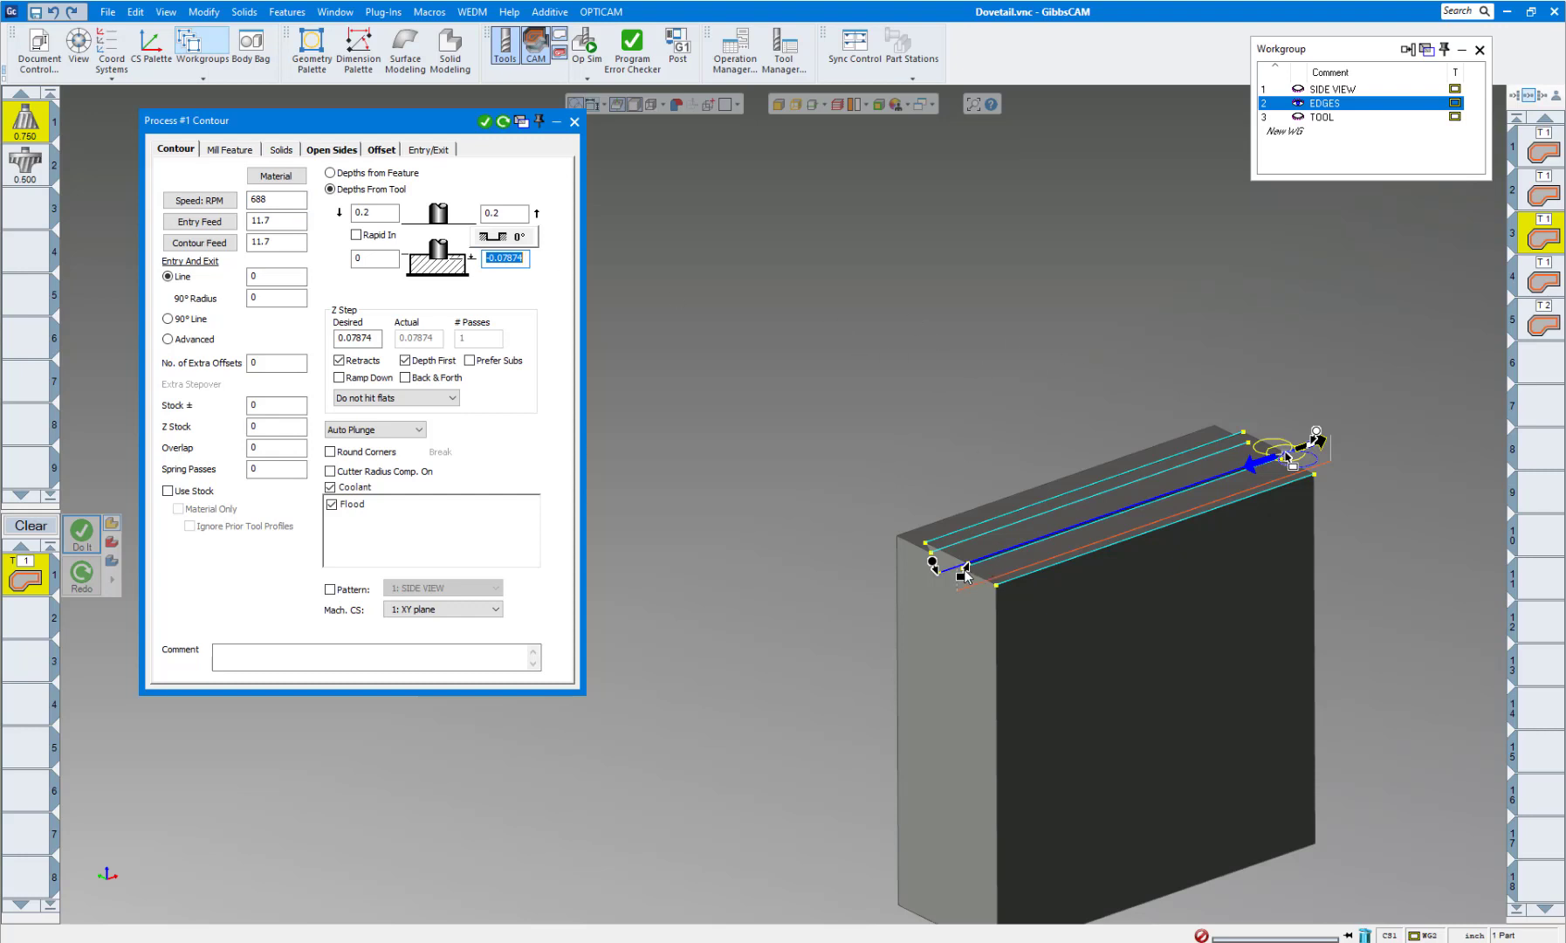
Examine the third operation's start and end markers along the dovetail edge, and deselect the geometry
{"action": "scroll", "coordinate": [964, 574], "scroll_direction": "up", "scroll_amount": 3}
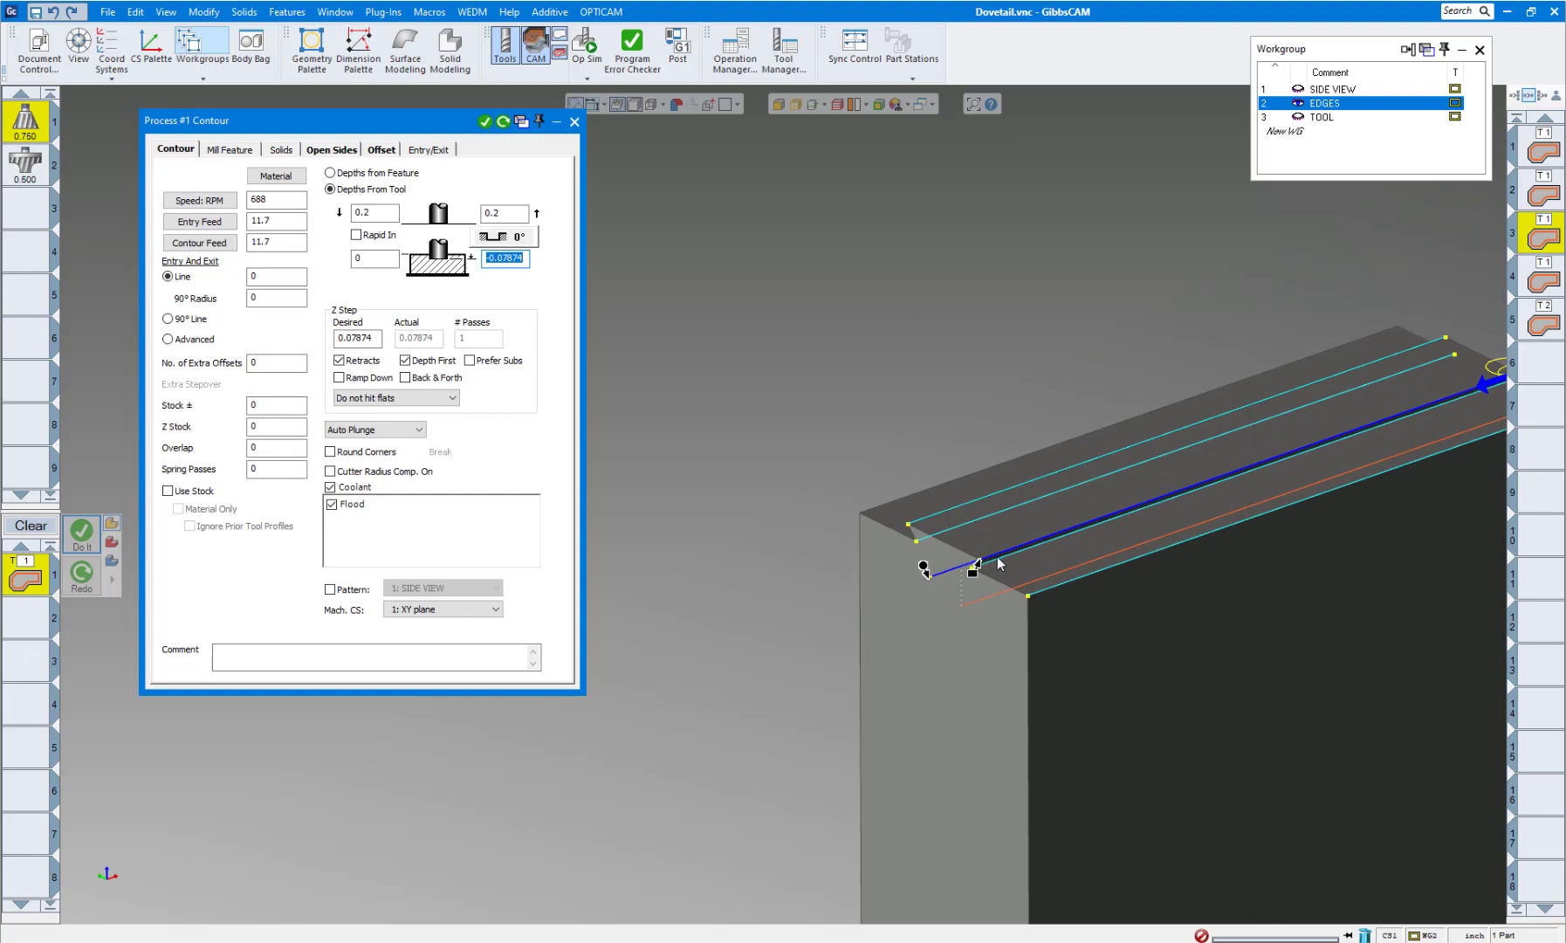
{"action": "middle_click_drag", "start_coordinate": [998, 559], "coordinate": [994, 287]}
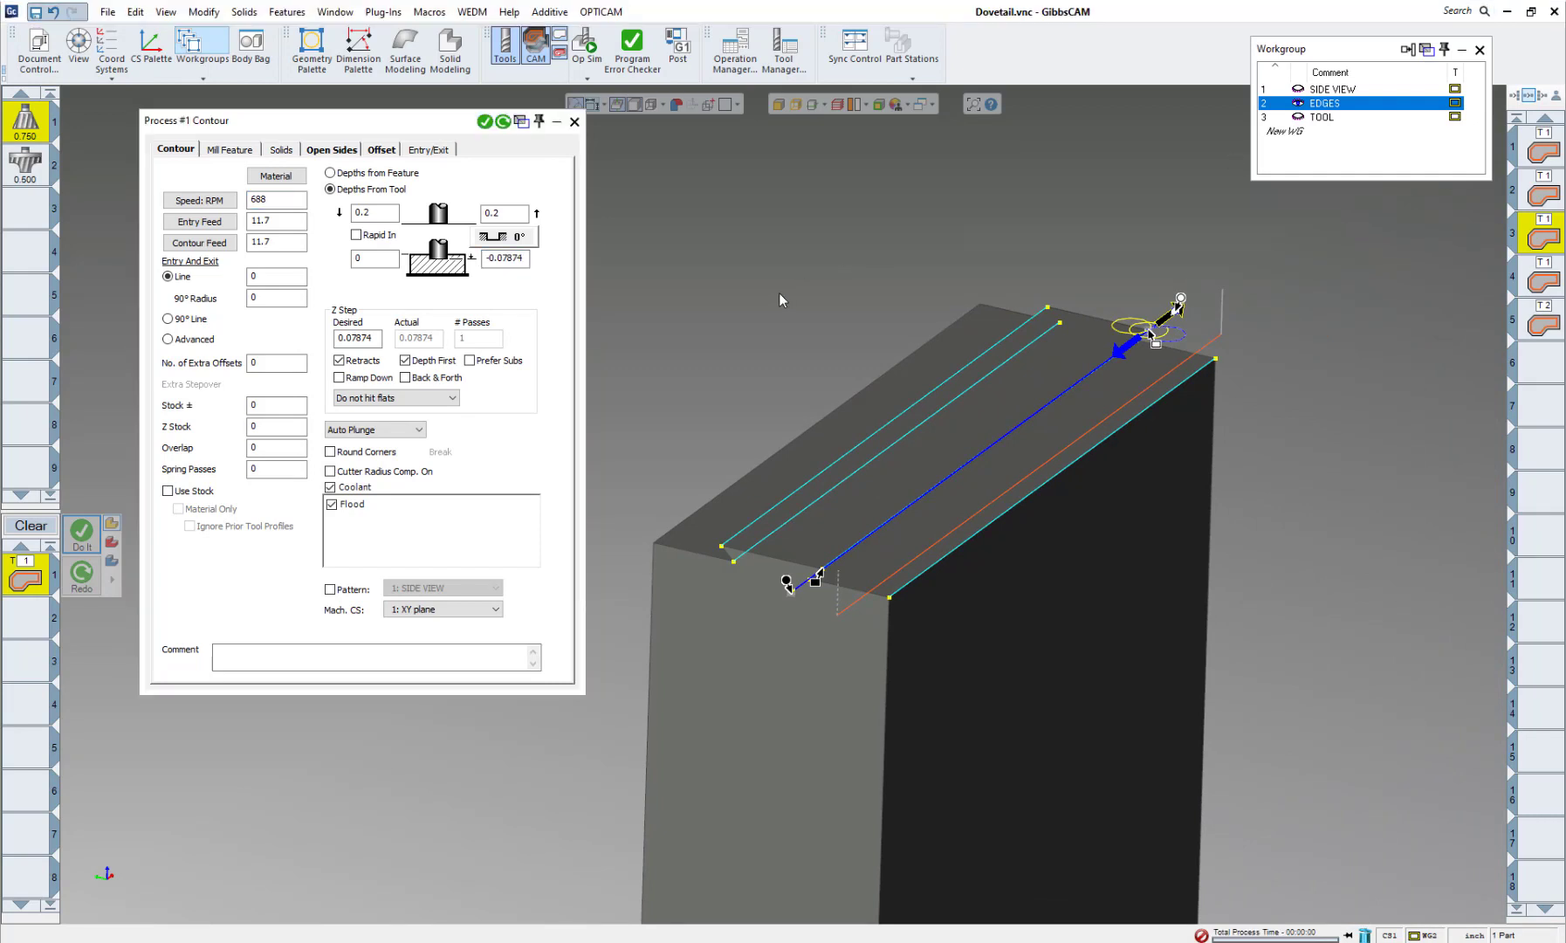
{"action": "left_click", "coordinate": [907, 239]}
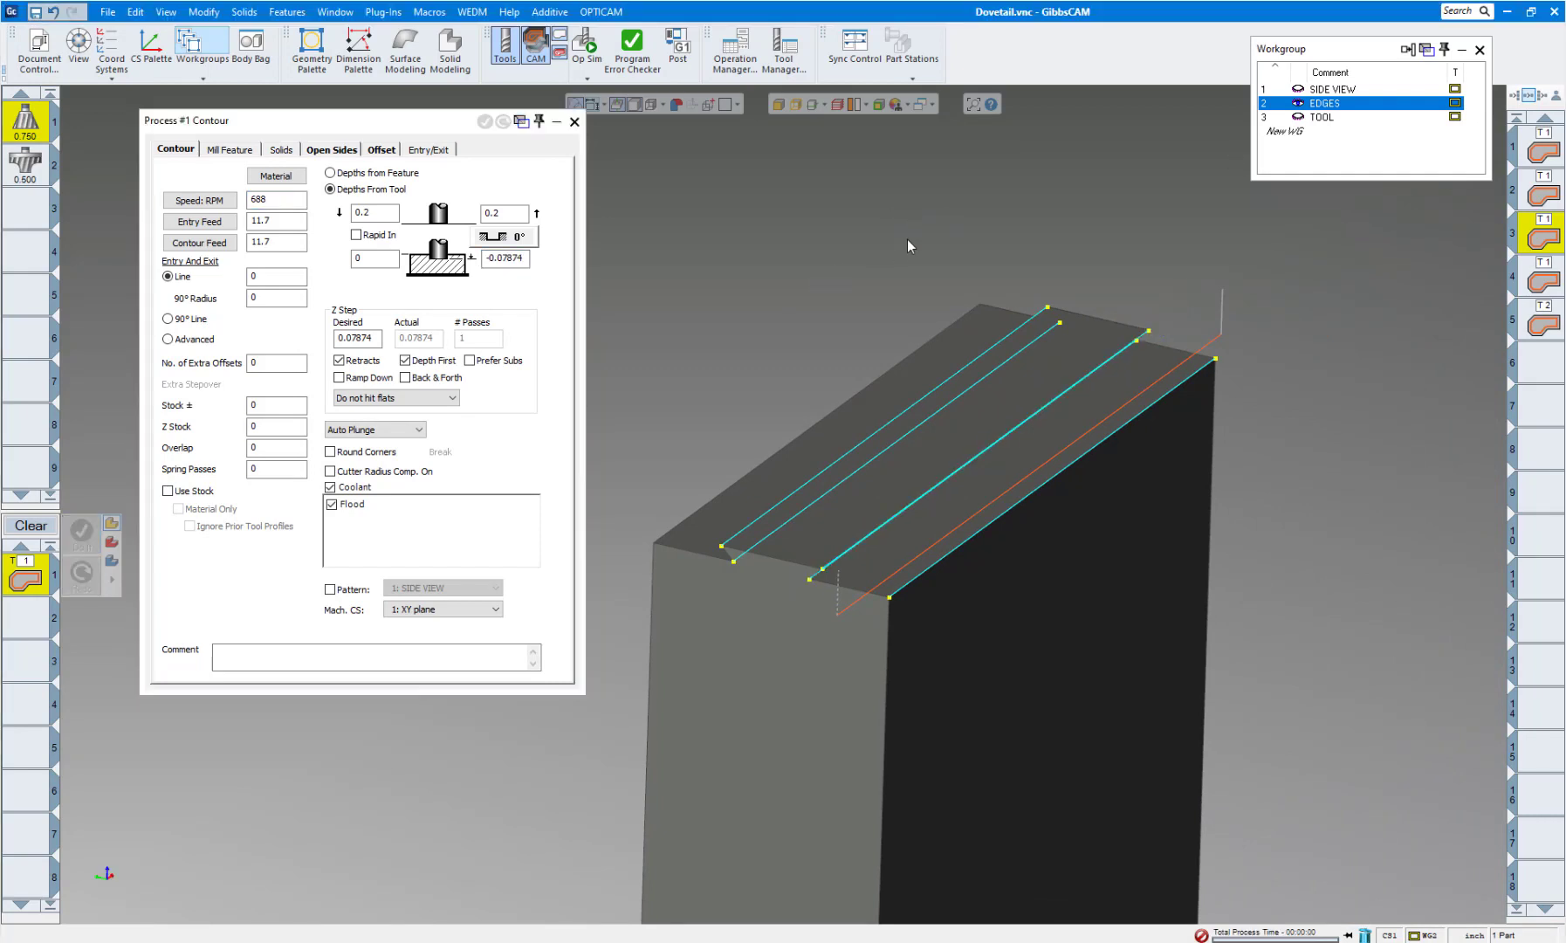
Make TOOL the active workgroup, switch to its geometry's coordinate system and view the cutter profile square-on without the coordinate plane
{"action": "left_click", "coordinate": [1329, 117]}
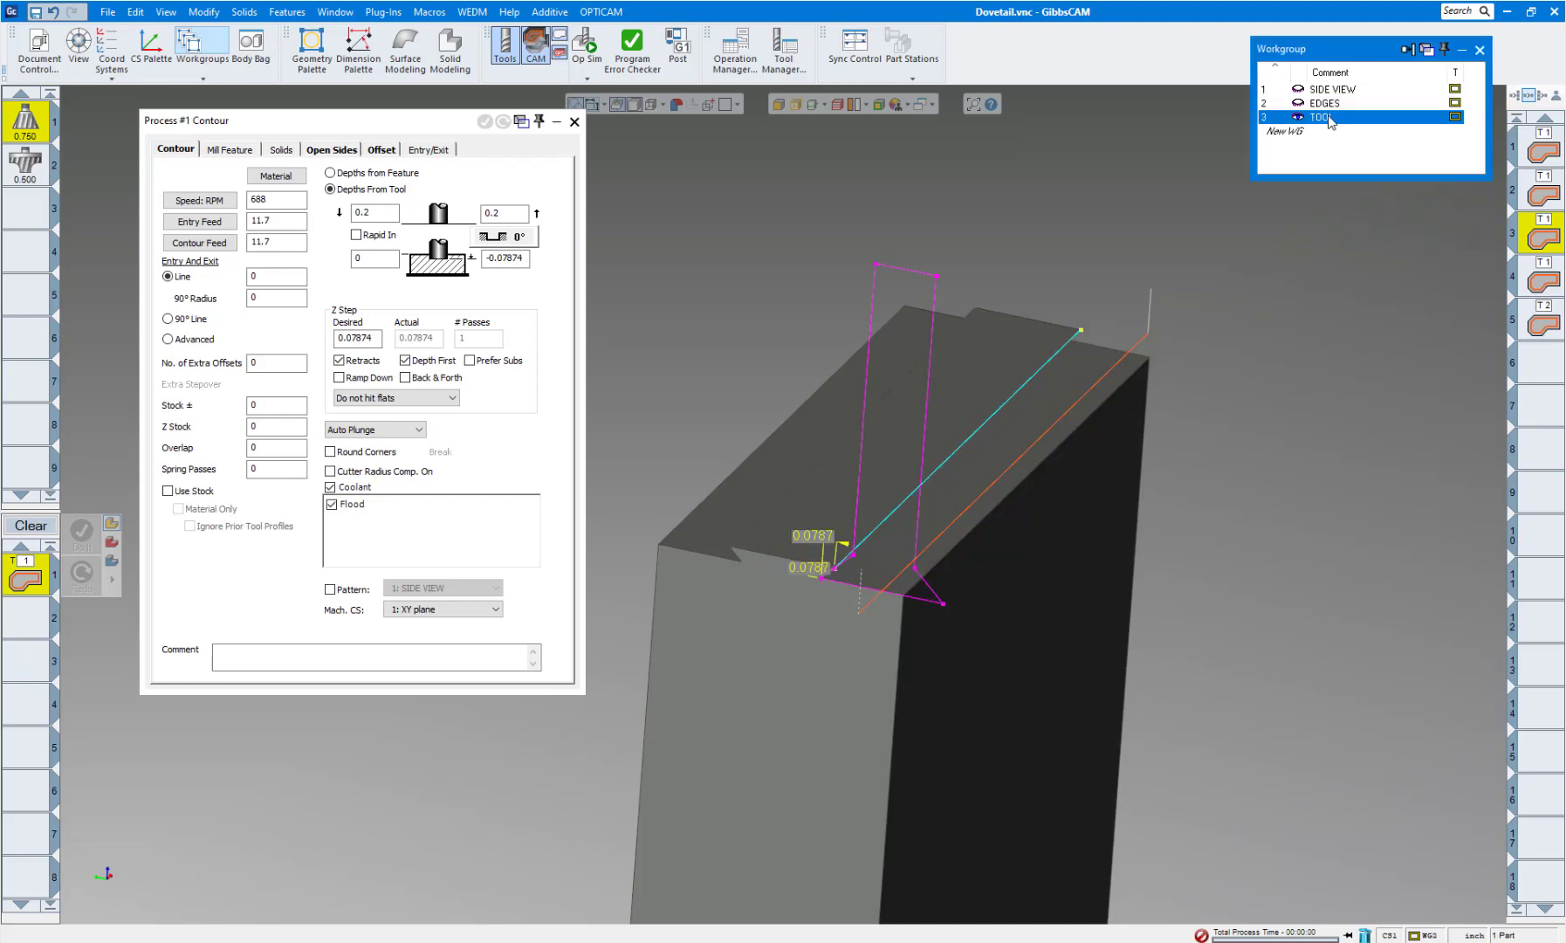
{"action": "right_click", "coordinate": [914, 267]}
{"action": "left_click", "coordinate": [969, 305]}
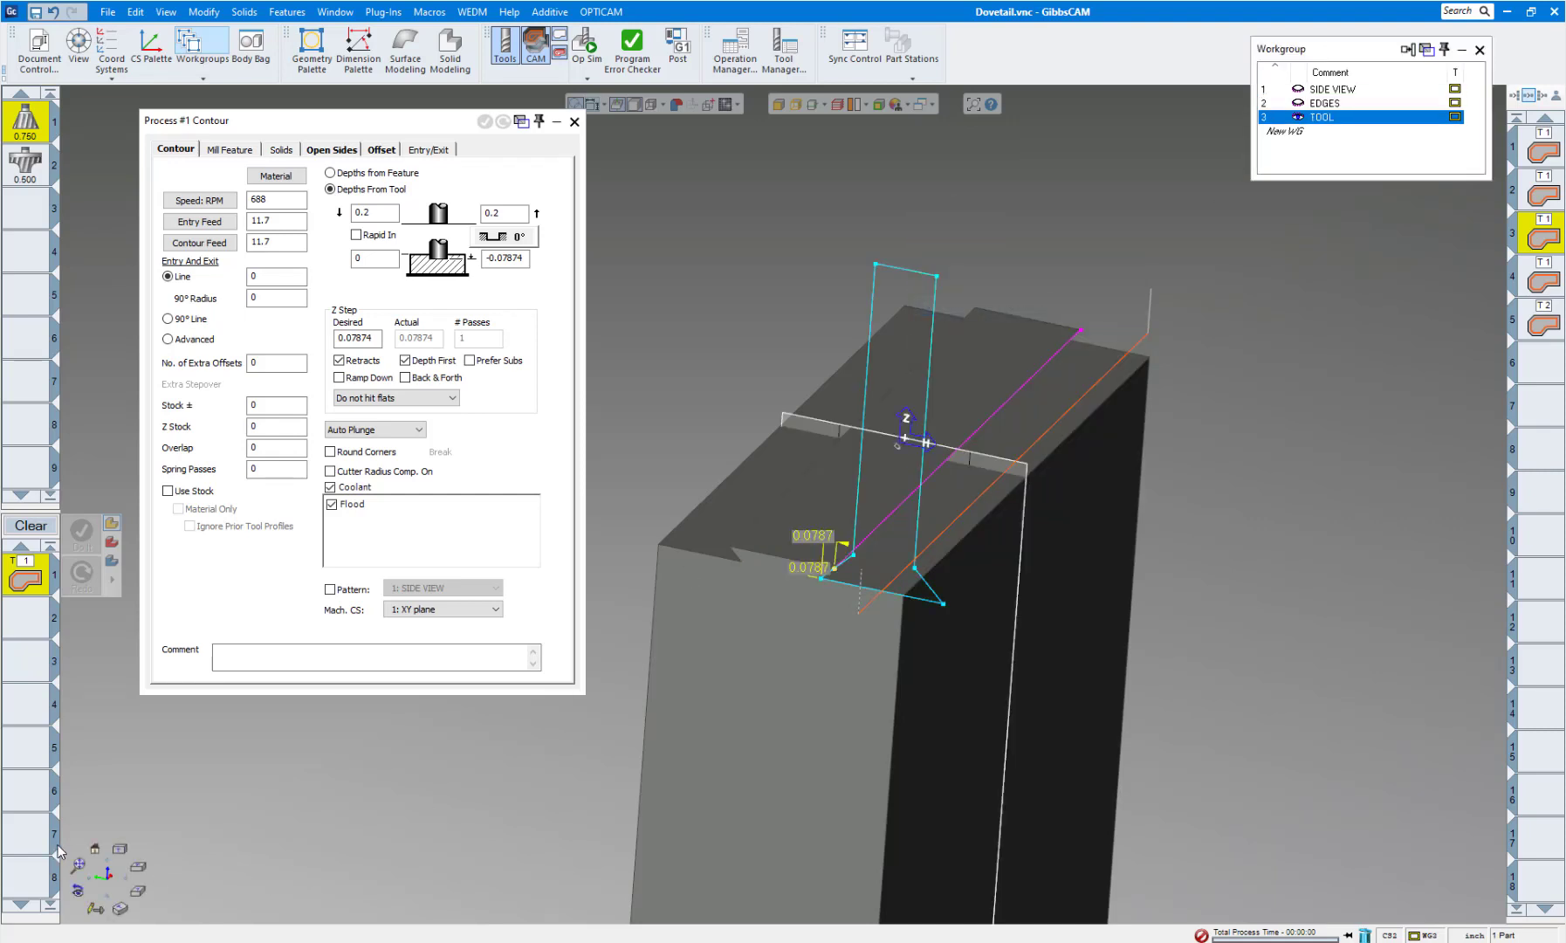
{"action": "left_click", "coordinate": [97, 856]}
{"action": "scroll", "coordinate": [932, 600], "scroll_direction": "up", "scroll_amount": 5}
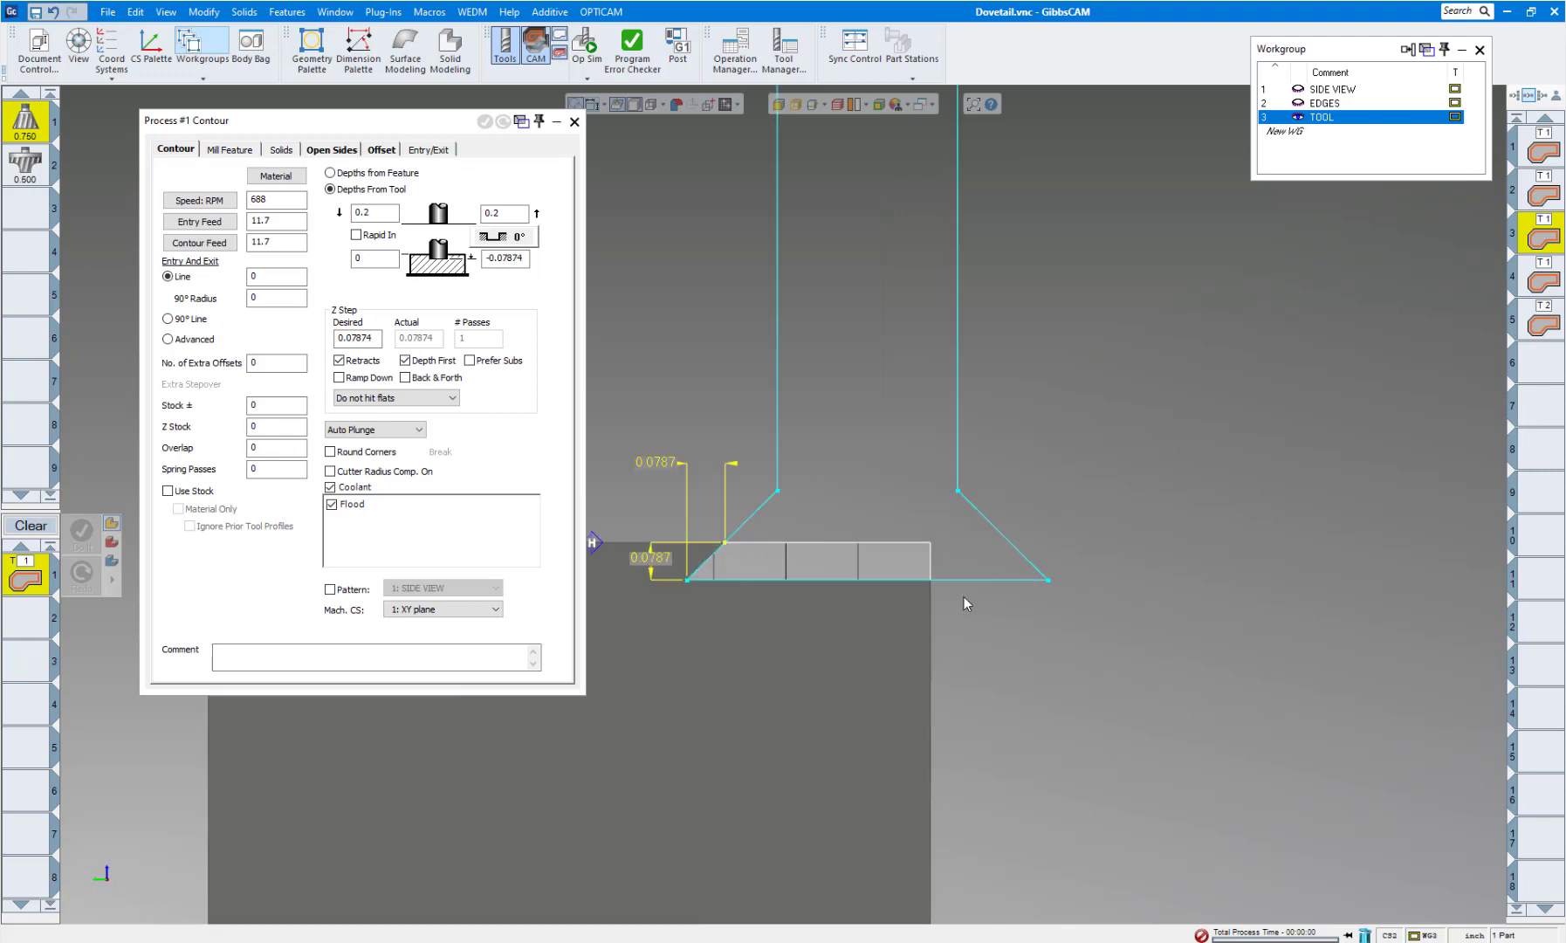
{"action": "middle_click_drag", "start_coordinate": [749, 624], "coordinate": [1194, 548]}
{"action": "left_click", "coordinate": [725, 105]}
{"action": "scroll", "coordinate": [1359, 755], "scroll_direction": "up", "scroll_amount": 1}
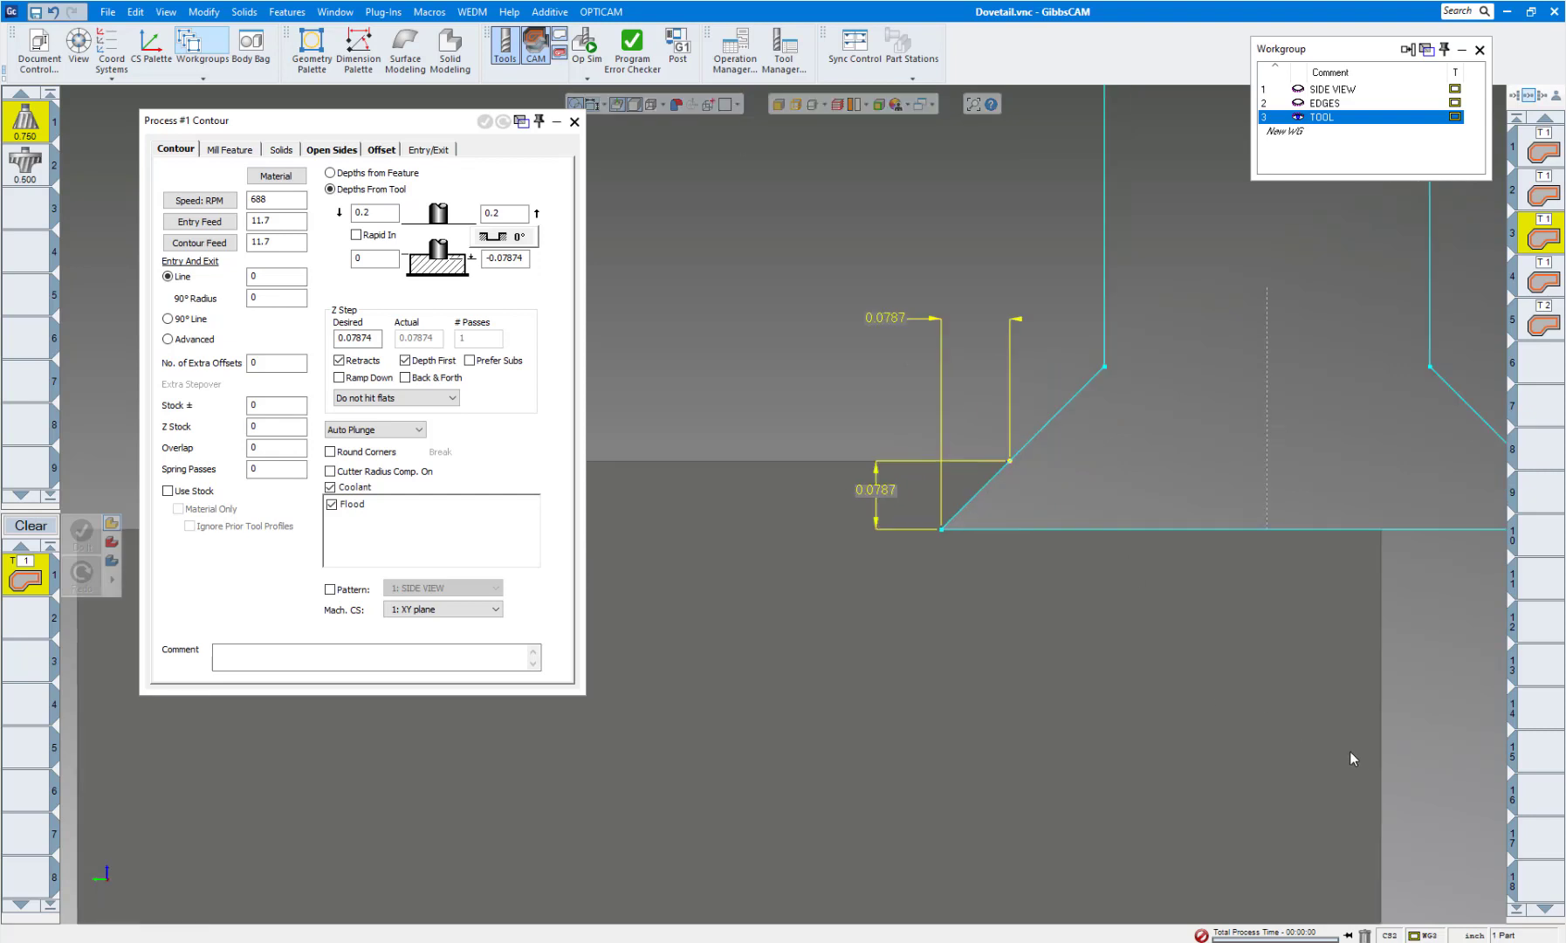
Examine where the cutter profile meets the dovetail's upper edge and floor, and return to an angled view of the part
{"action": "scroll", "coordinate": [1175, 658], "scroll_direction": "up", "scroll_amount": 1}
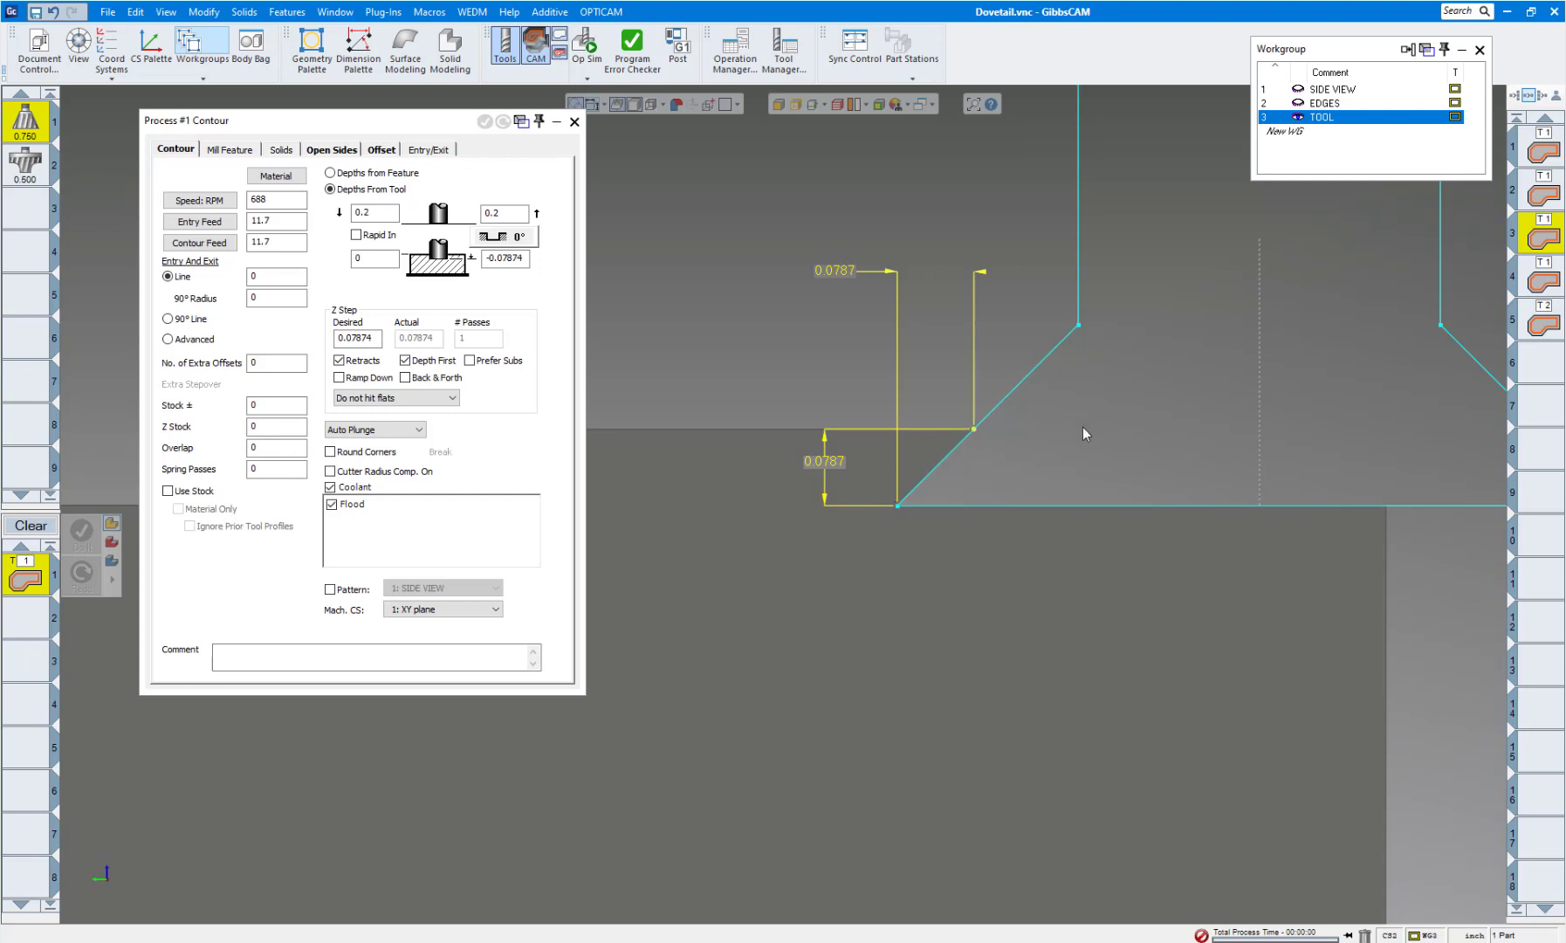
{"action": "scroll", "coordinate": [1091, 429], "scroll_direction": "down", "scroll_amount": 5}
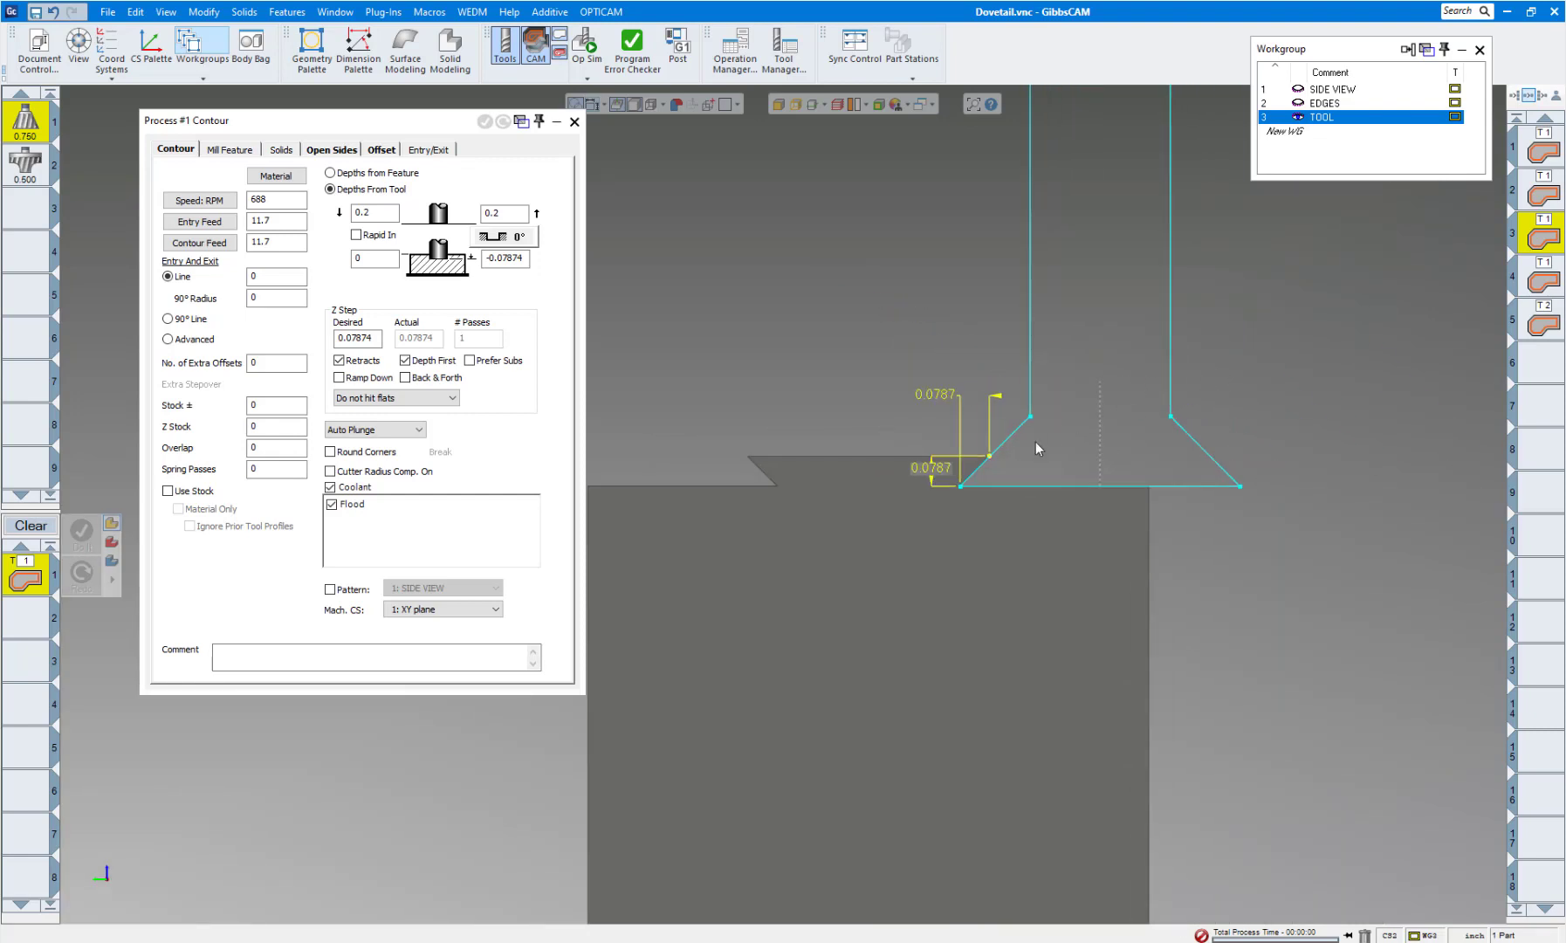
{"action": "scroll", "coordinate": [1011, 447], "scroll_direction": "up", "scroll_amount": 4}
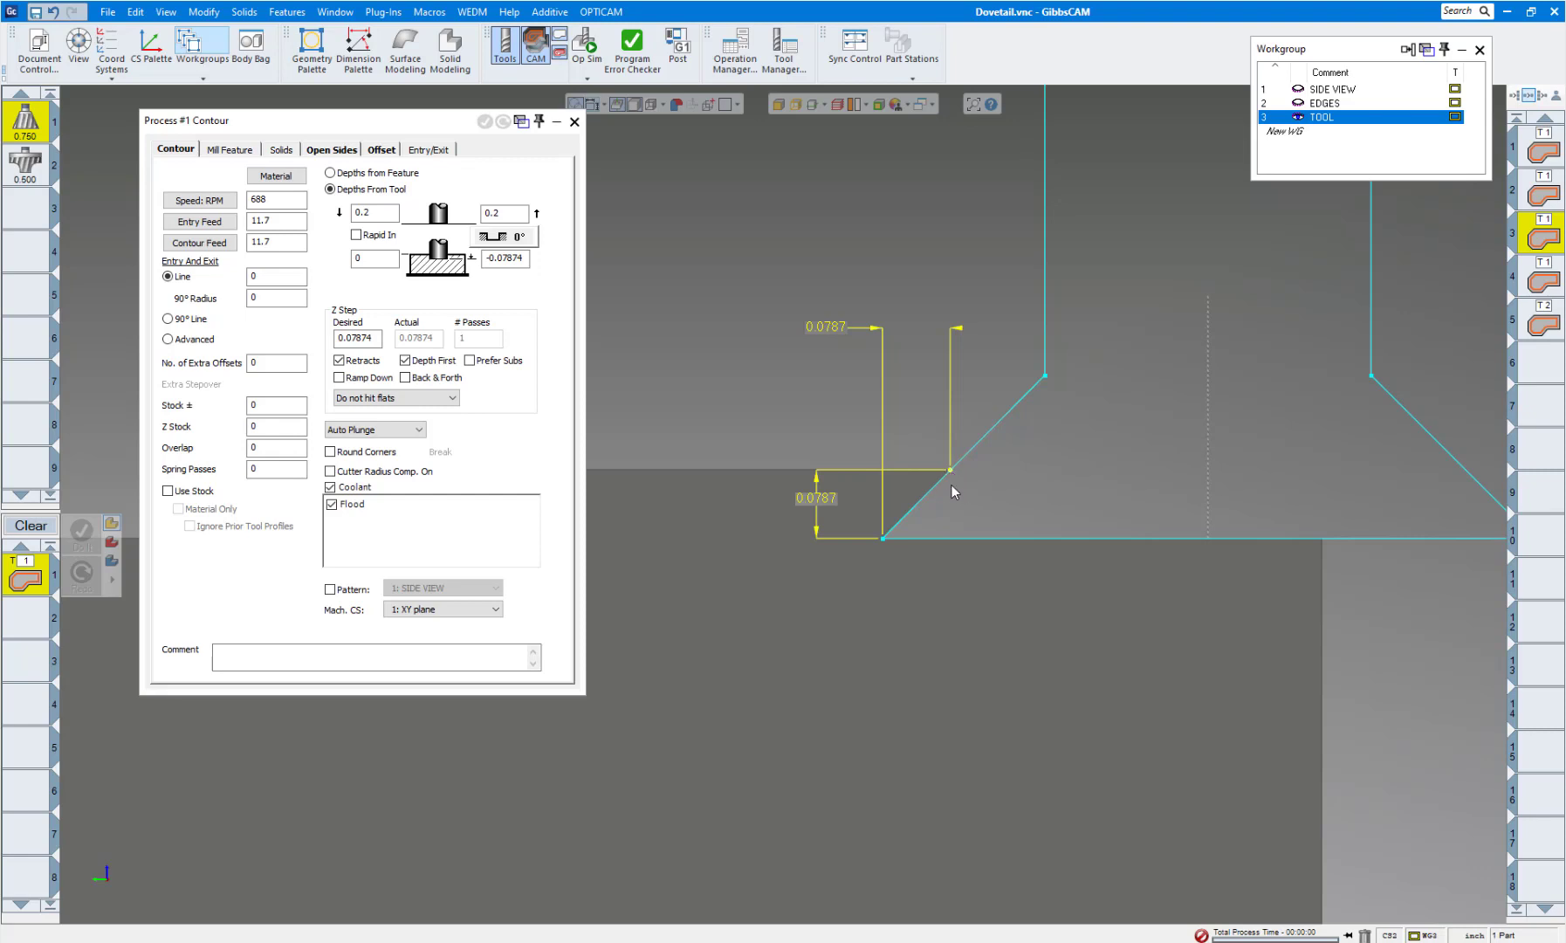
{"action": "scroll", "coordinate": [942, 502], "scroll_direction": "down", "scroll_amount": 3}
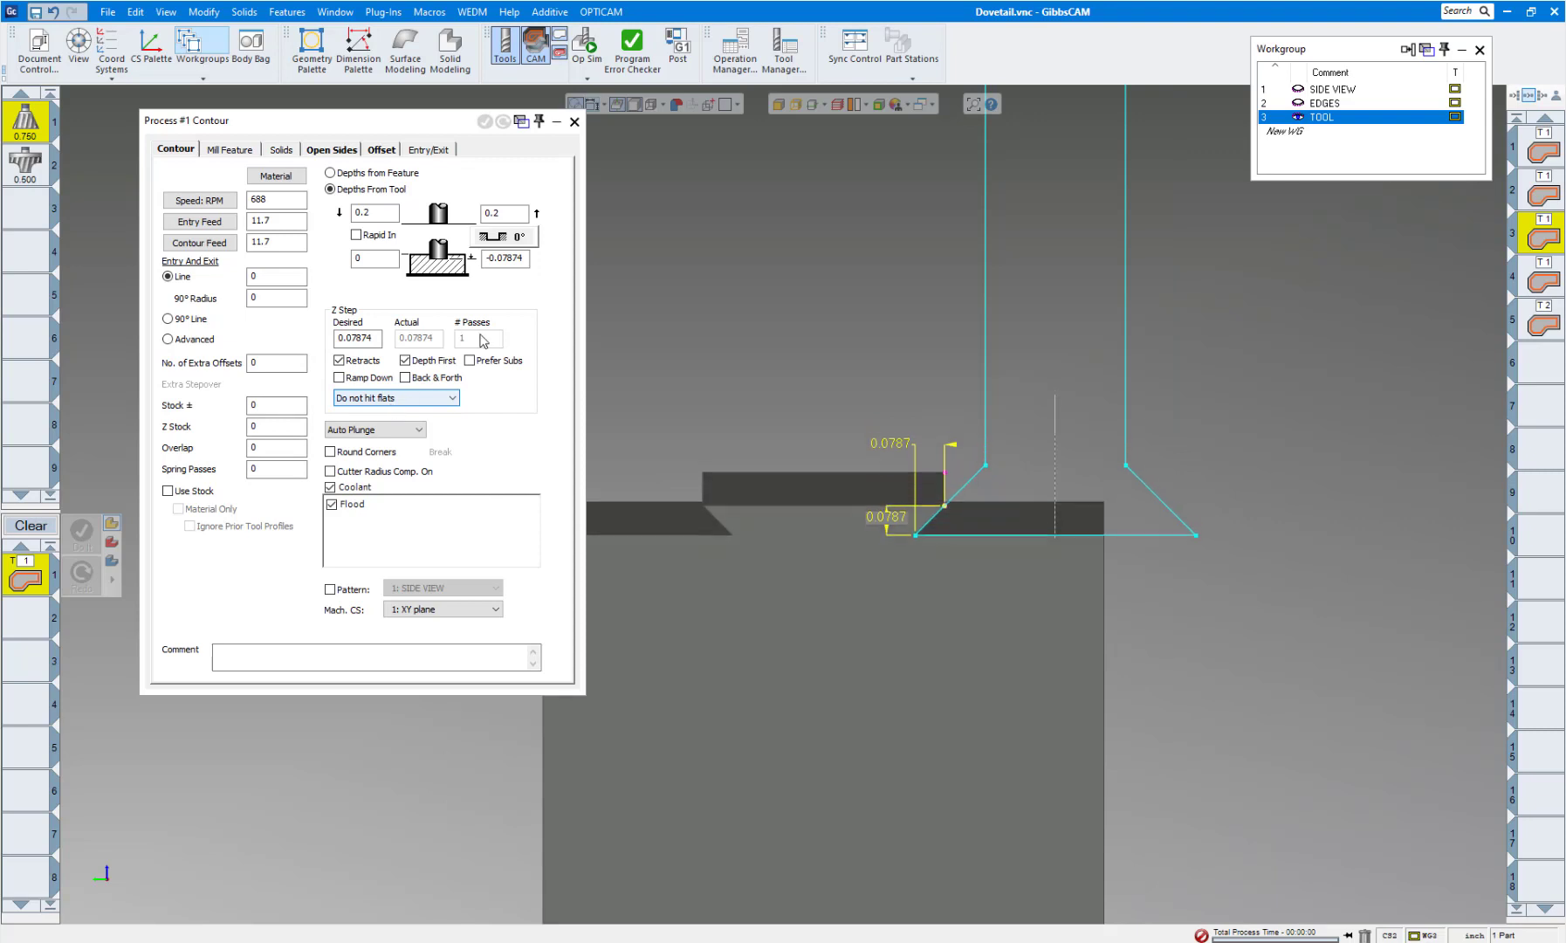
{"action": "middle_click_drag", "start_coordinate": [765, 340], "coordinate": [1260, 473]}
{"action": "scroll", "coordinate": [1260, 473], "scroll_direction": "down", "scroll_amount": 3}
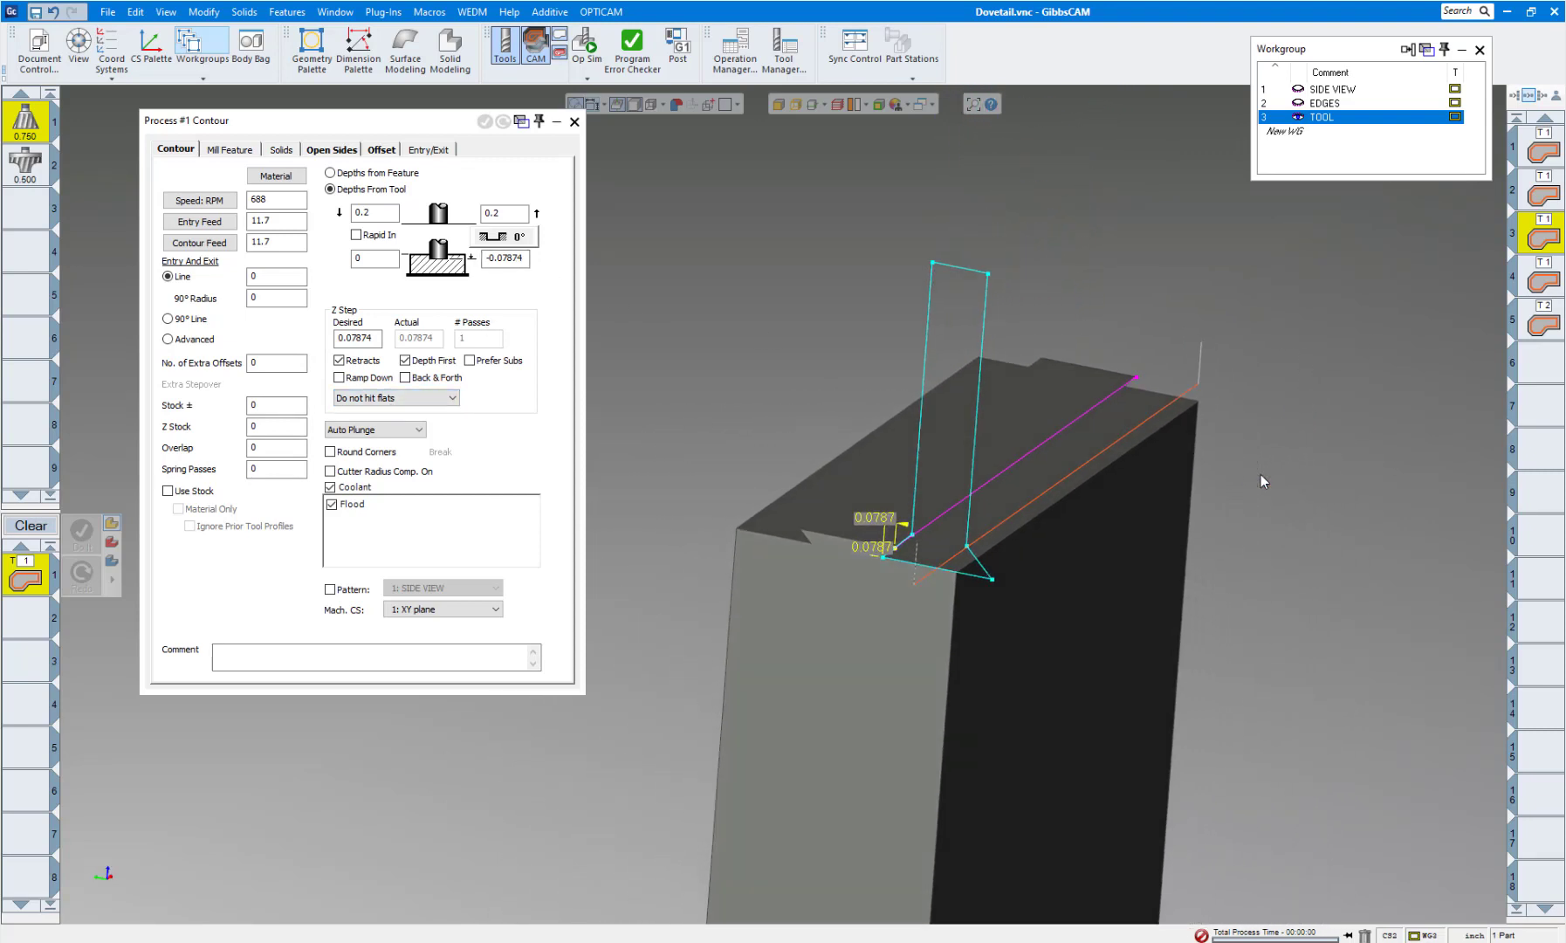
Load the fourth contour operation, close its process settings, and delete the first and second operations
{"action": "left_click", "coordinate": [1544, 286]}
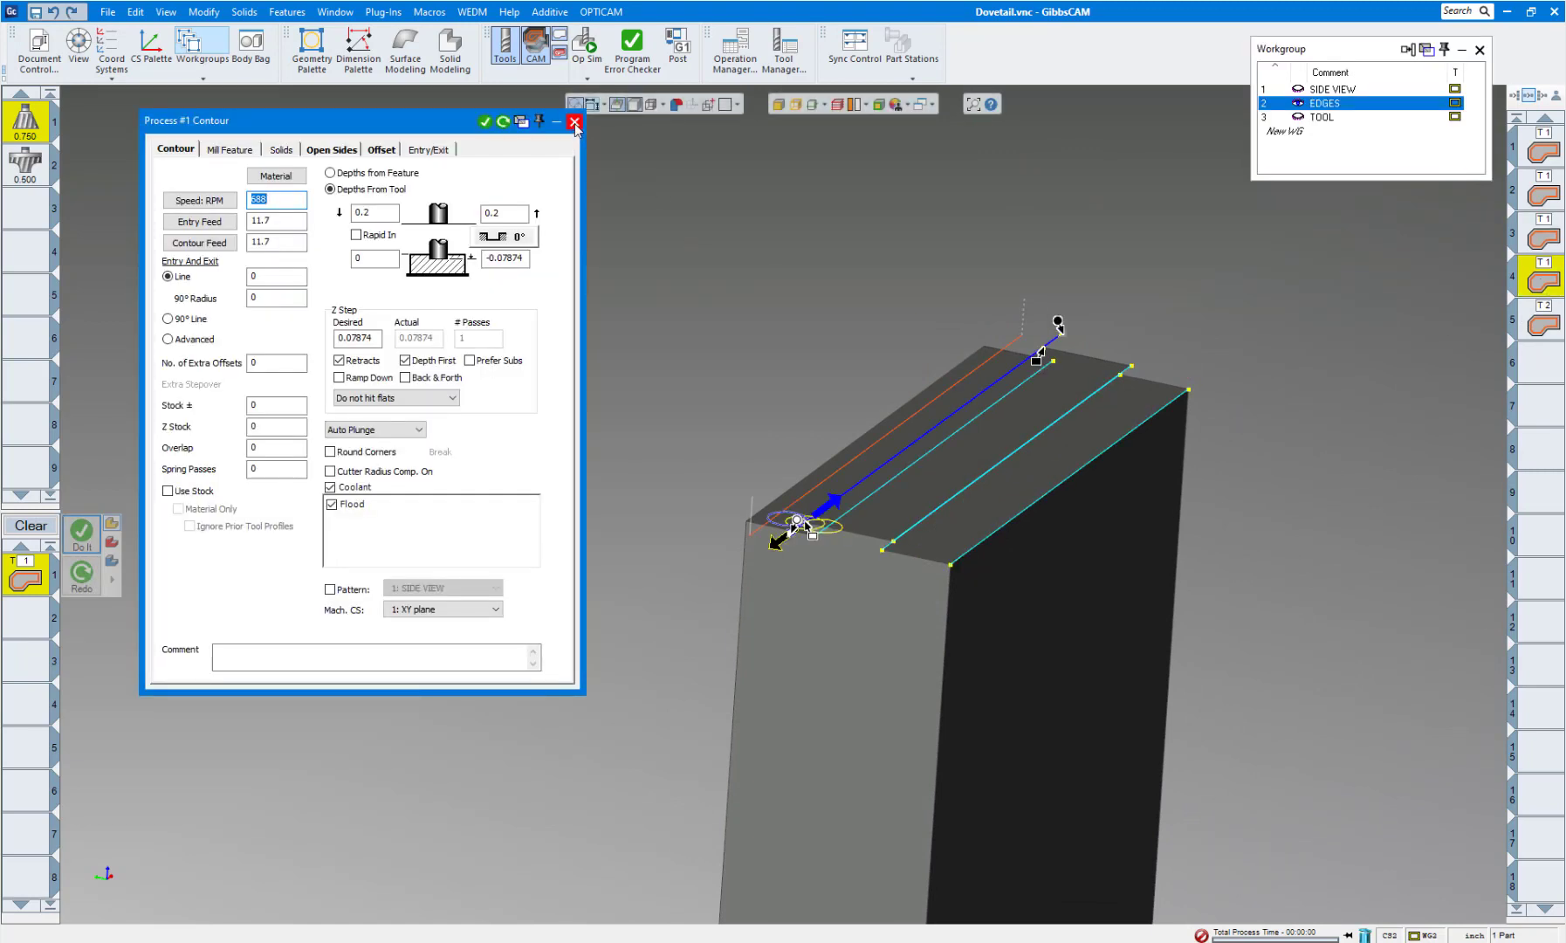
{"action": "left_click", "coordinate": [574, 121]}
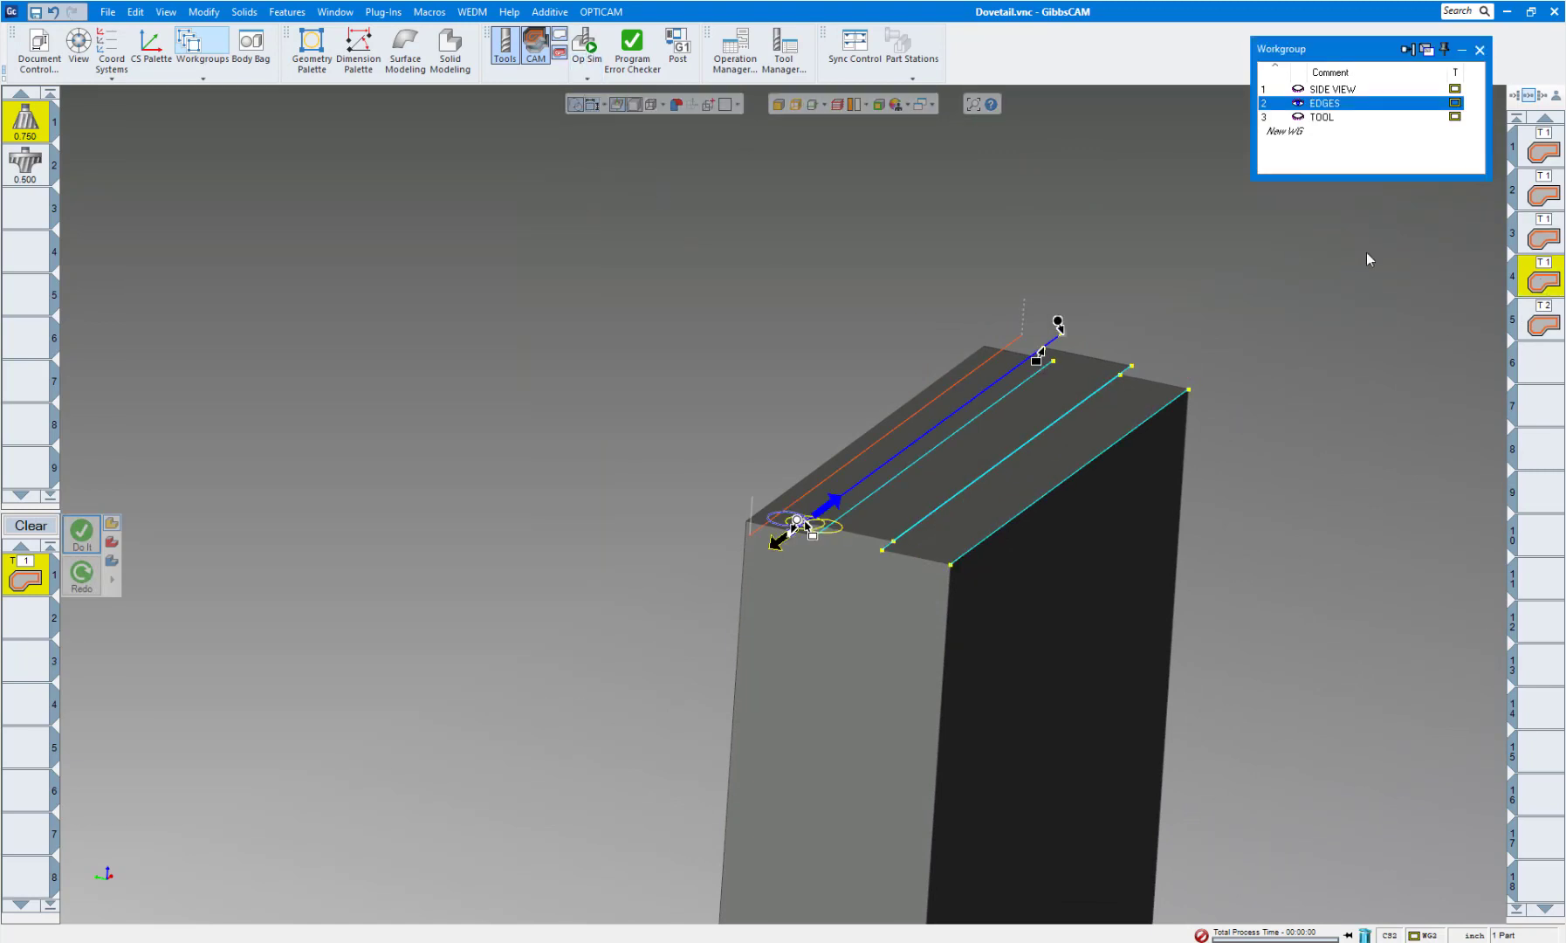
{"action": "left_click", "coordinate": [1536, 155]}
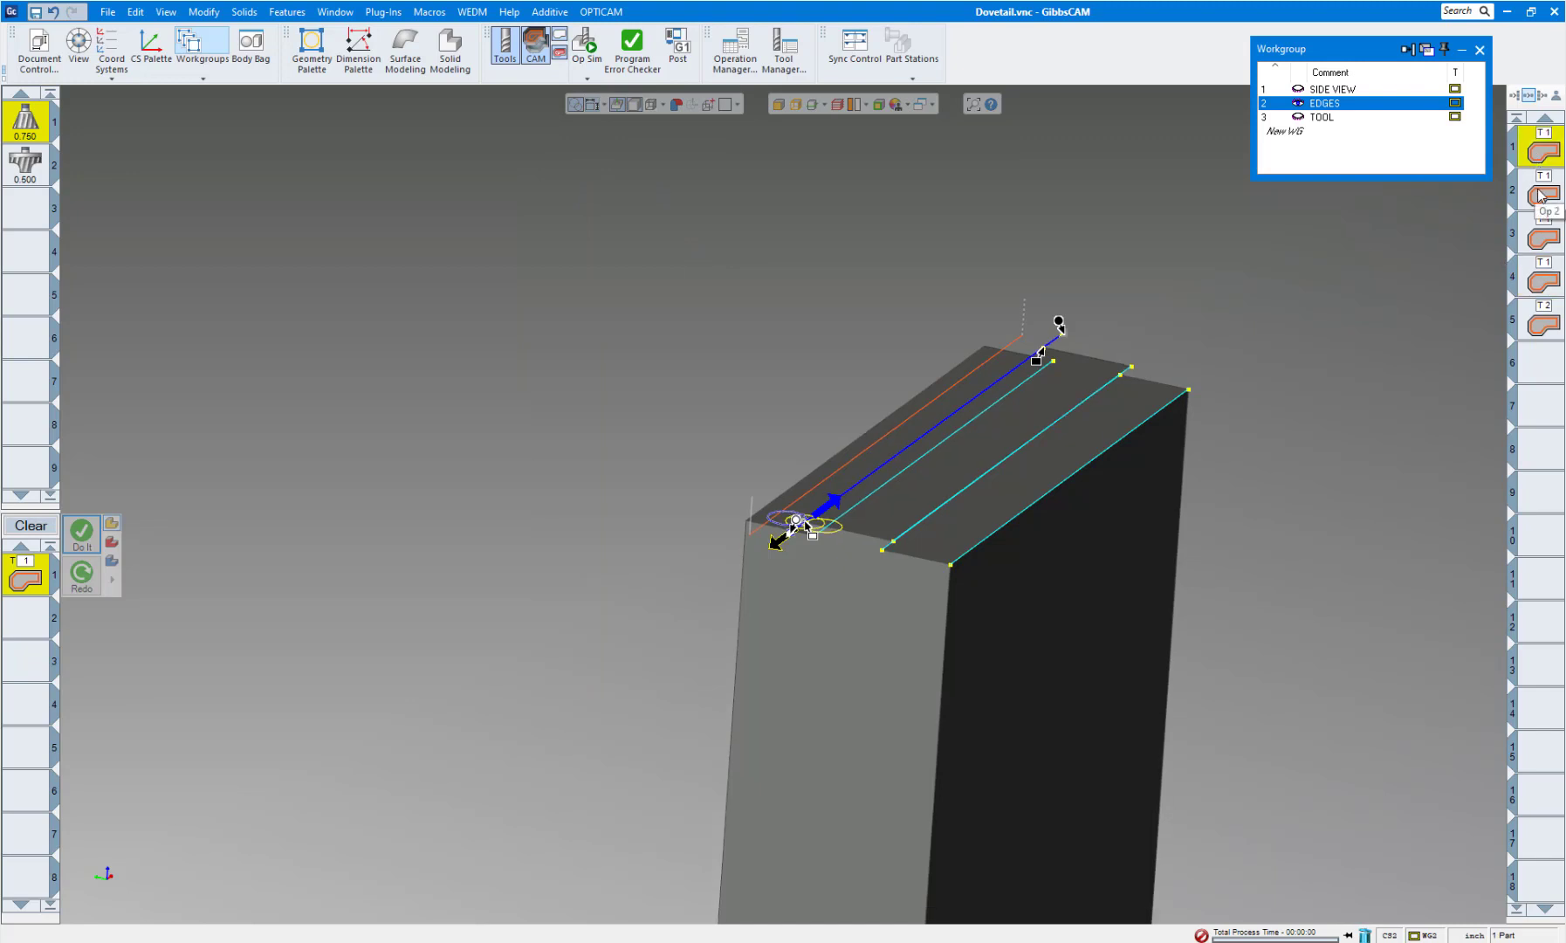
{"action": "left_click", "coordinate": [1544, 195], "text": "shift"}
{"action": "key", "text": "Delete"}
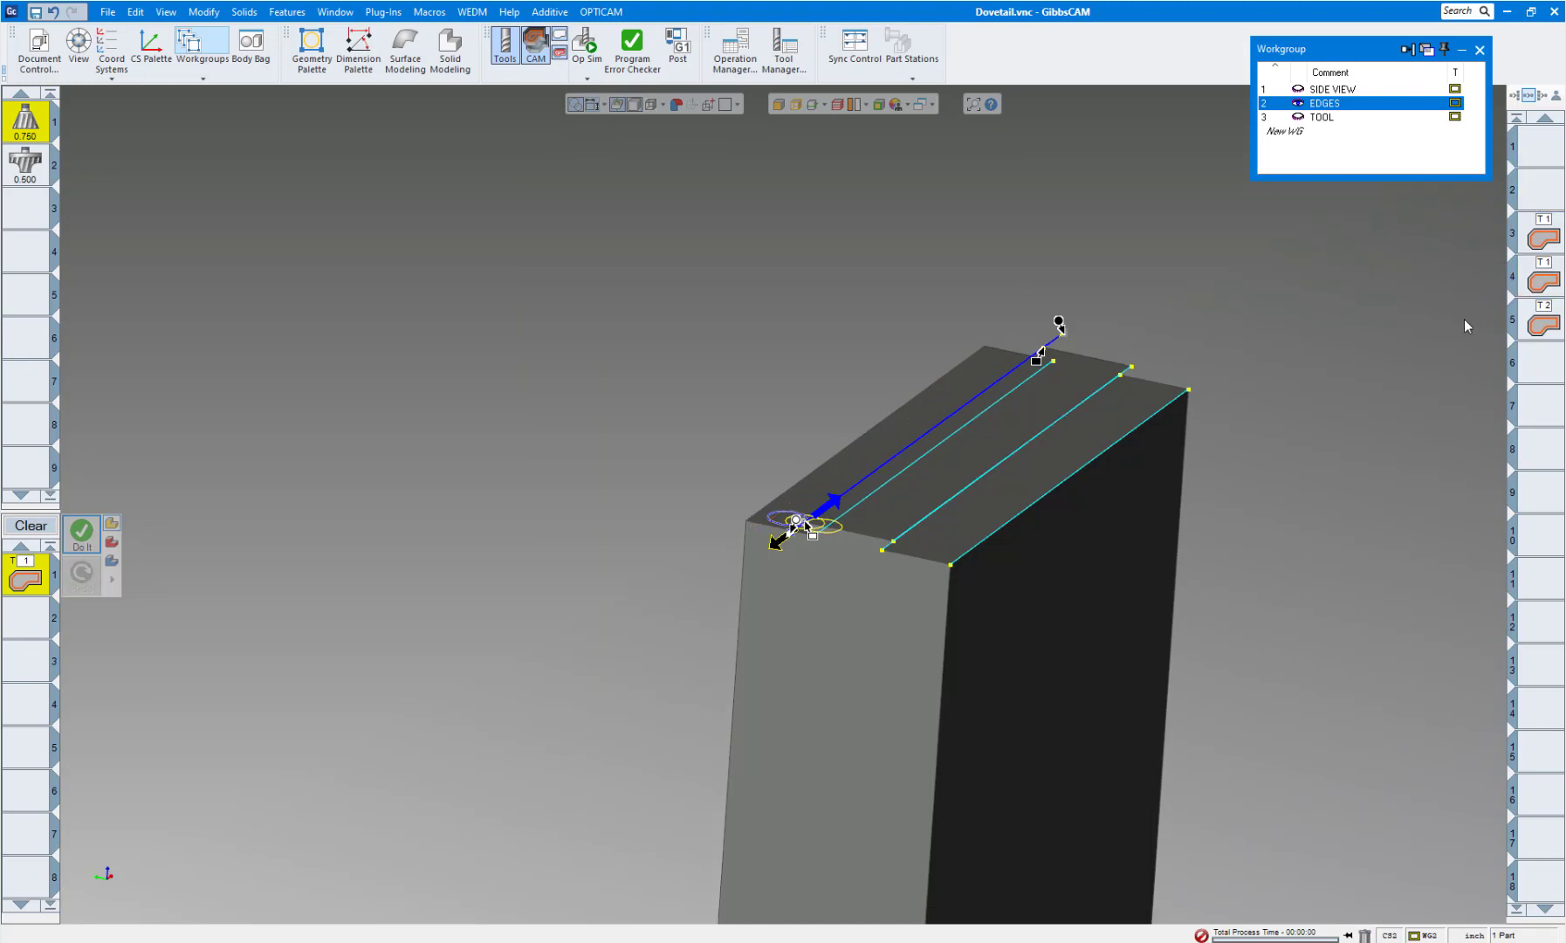
Run the simulation of the remaining operations on the whole part and close it
{"action": "left_click", "coordinate": [587, 44]}
{"action": "left_click_drag", "start_coordinate": [419, 145], "coordinate": [597, 165]}
{"action": "left_click", "coordinate": [643, 211]}
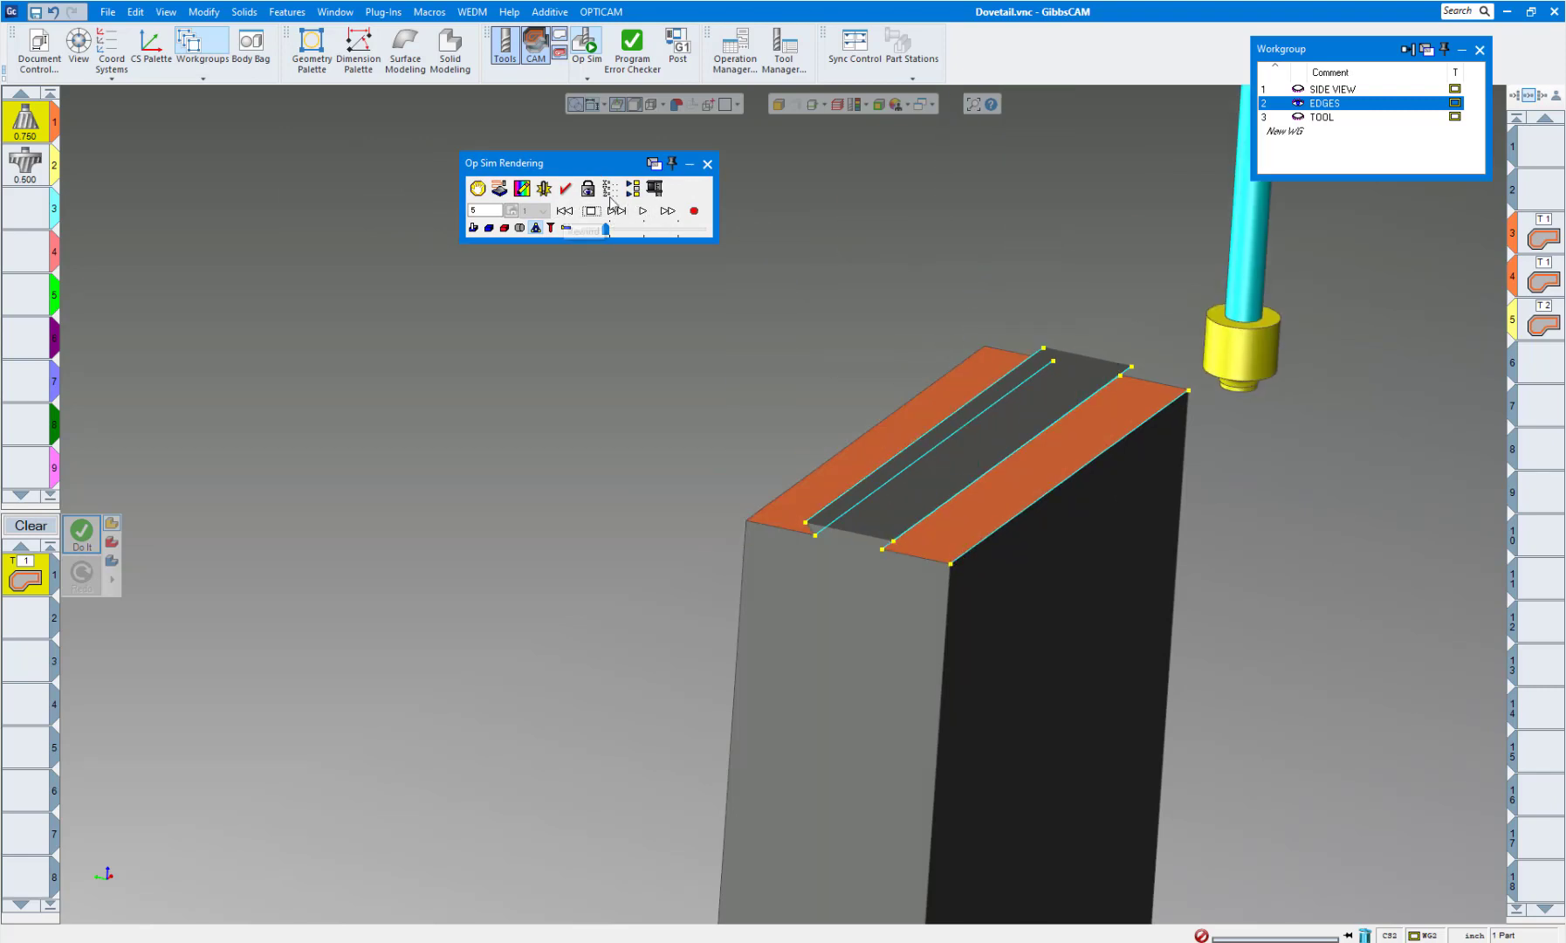
{"action": "left_click", "coordinate": [707, 164]}
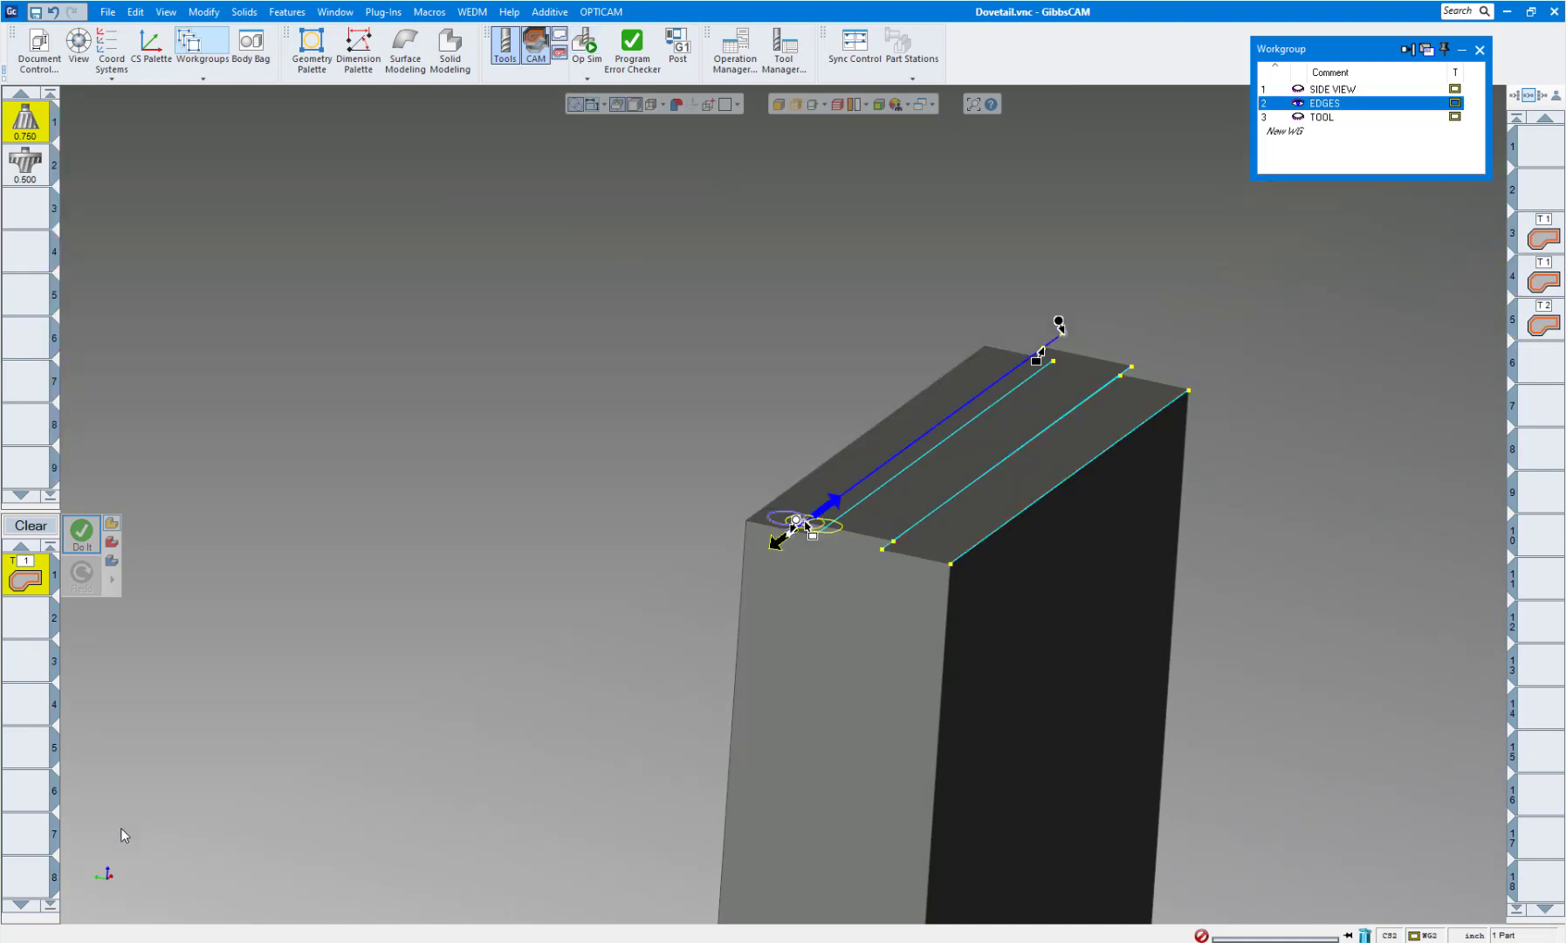
View the dovetail end-on and simulate the third and fourth operations feature by feature on both flanks
{"action": "left_click", "coordinate": [136, 892]}
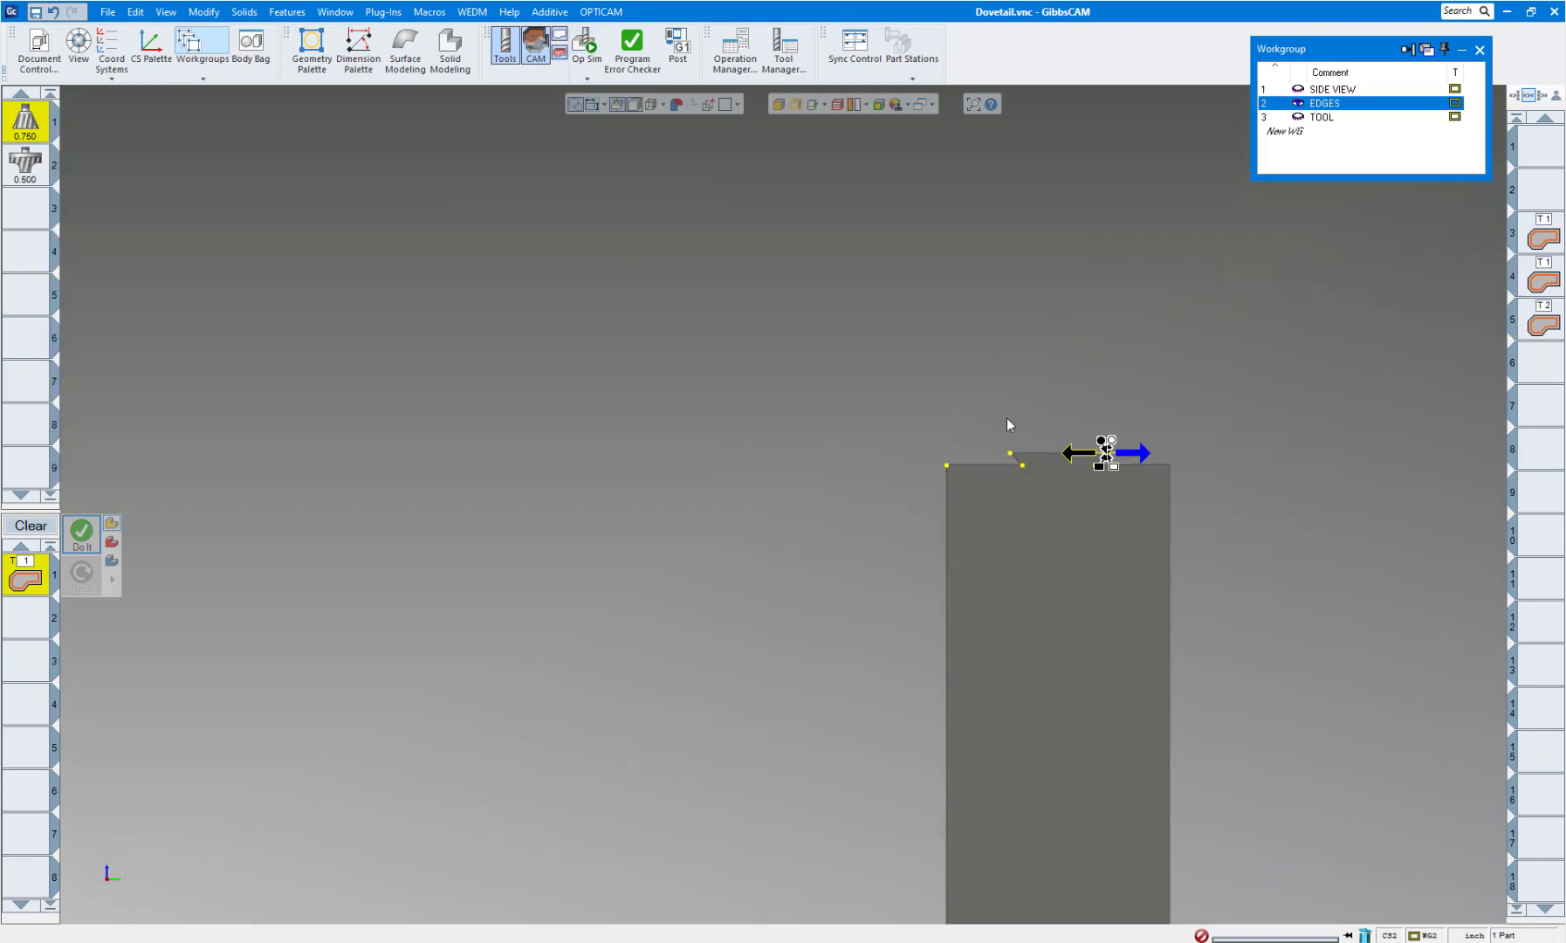
{"action": "left_click_drag", "start_coordinate": [1235, 555], "coordinate": [914, 358]}
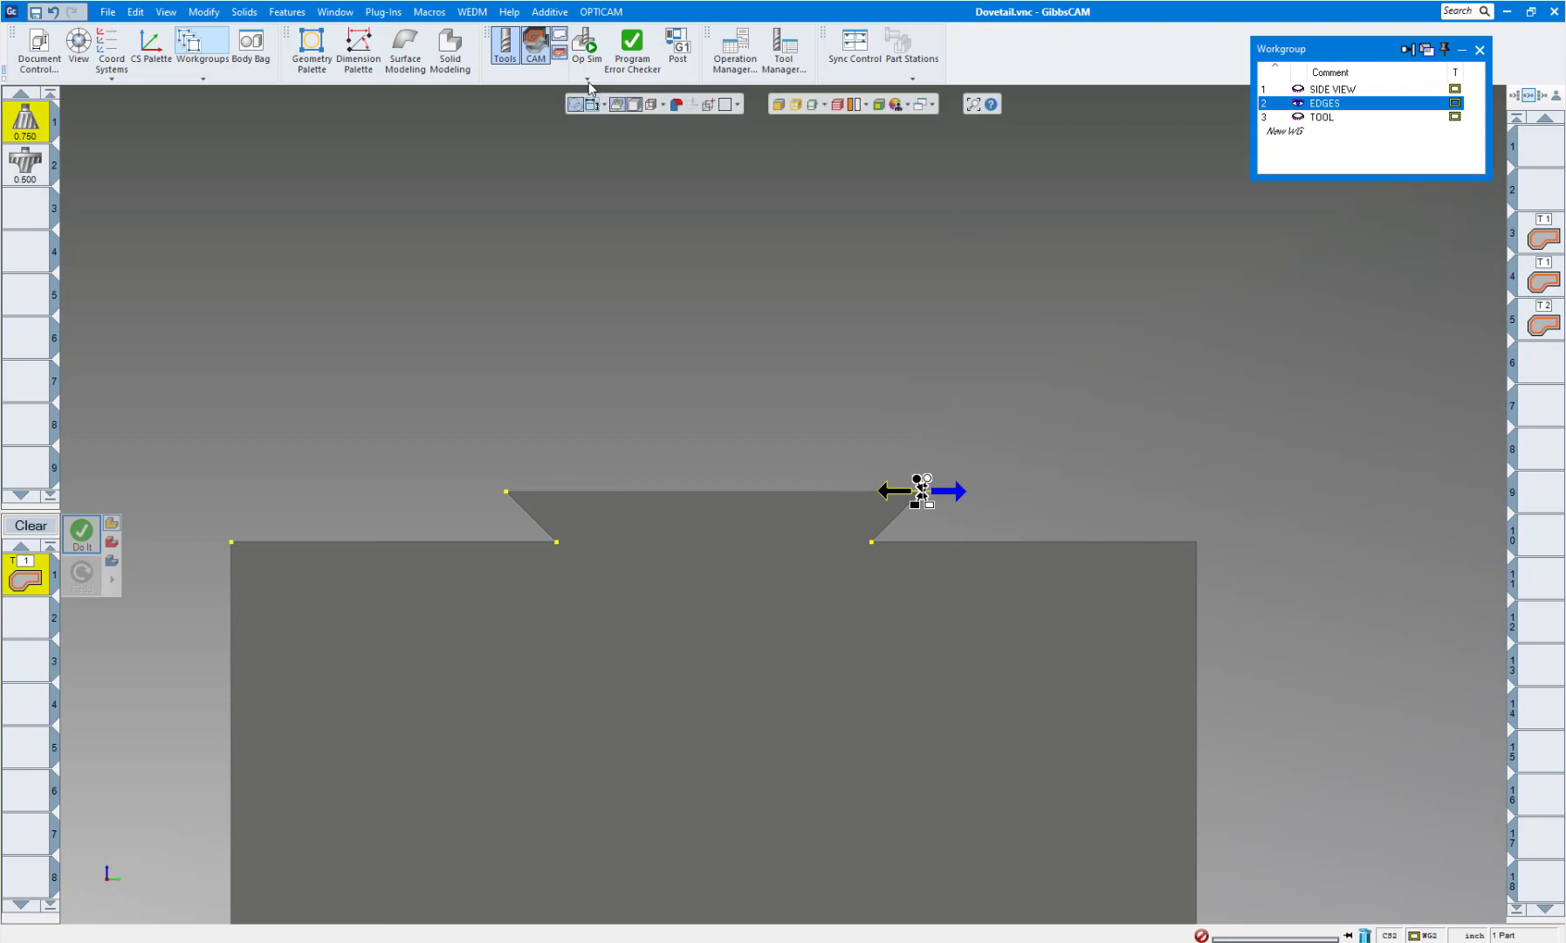
{"action": "left_click", "coordinate": [587, 48]}
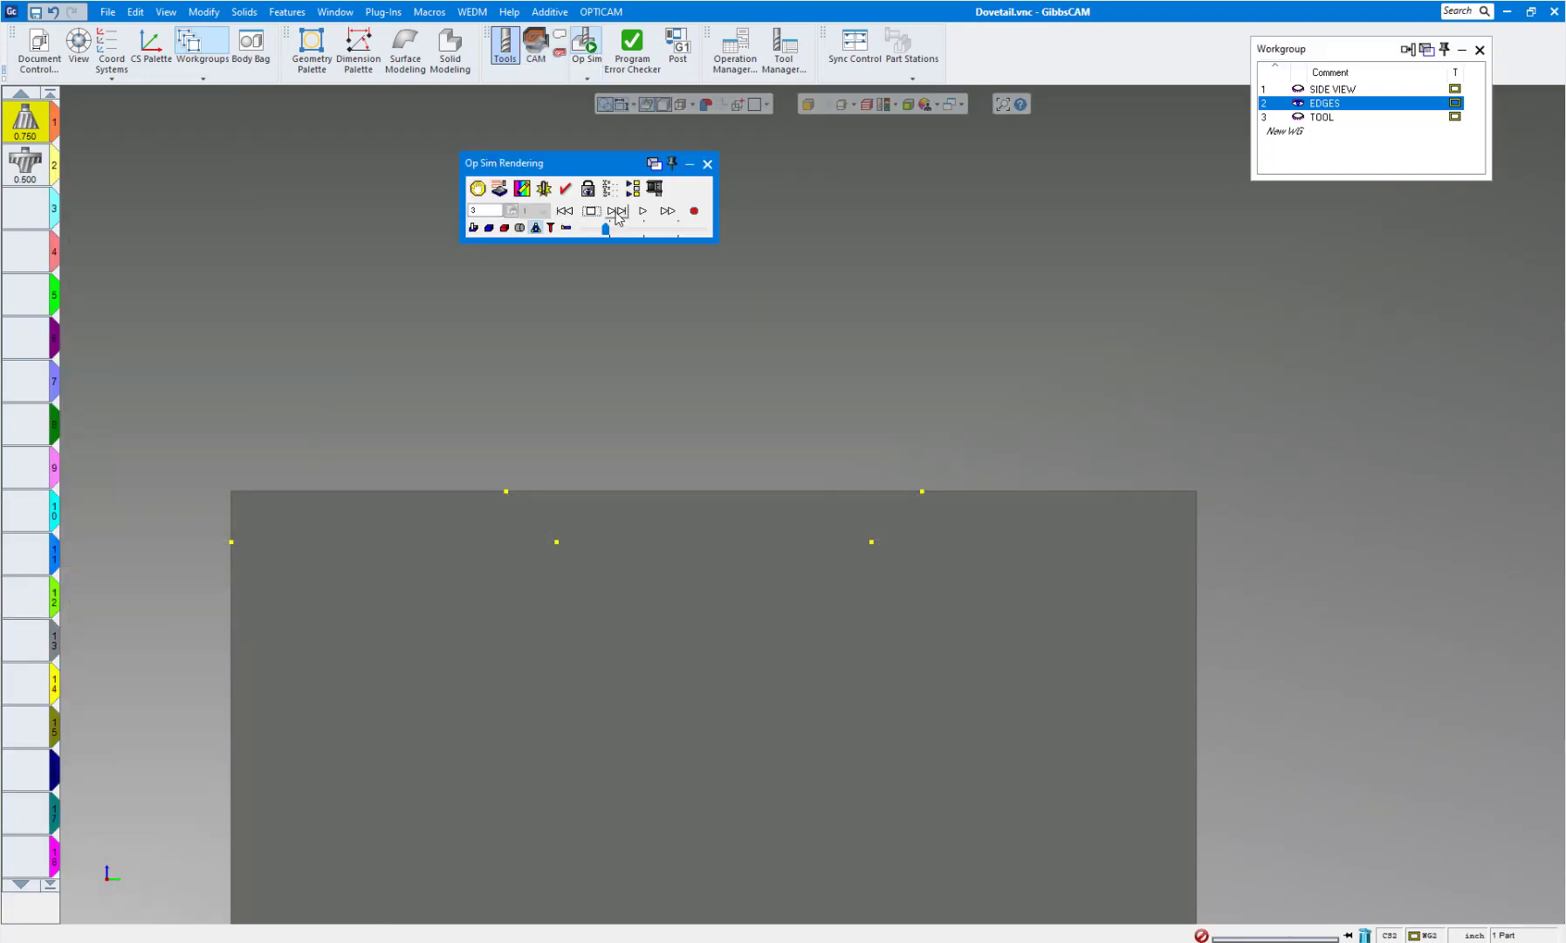
{"action": "left_click", "coordinate": [616, 212]}
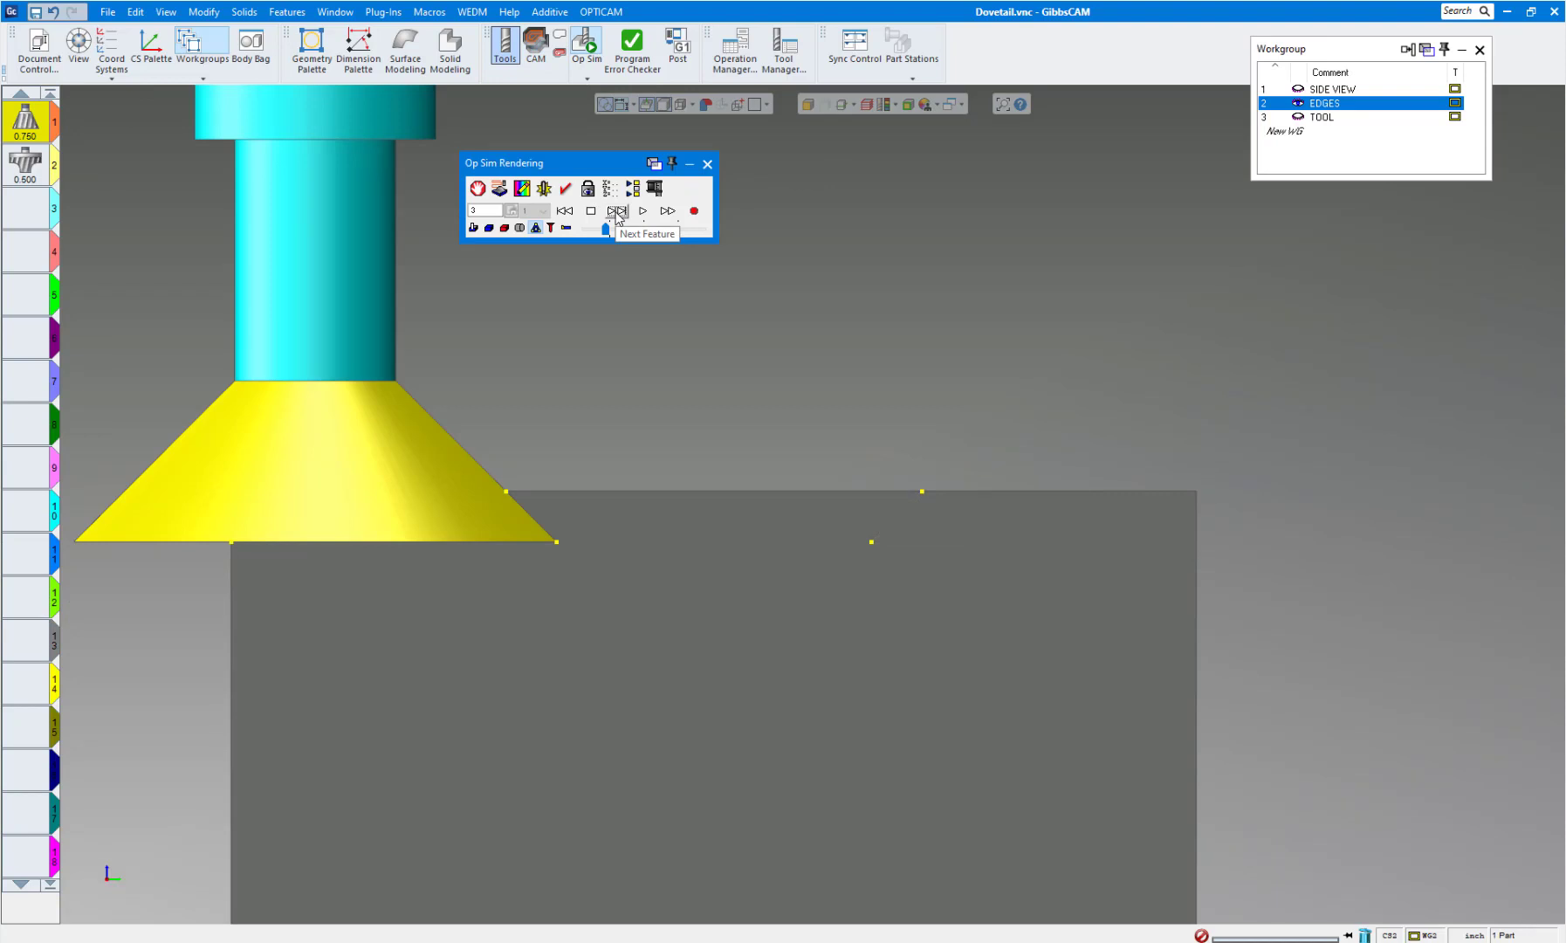
{"action": "left_click", "coordinate": [617, 212]}
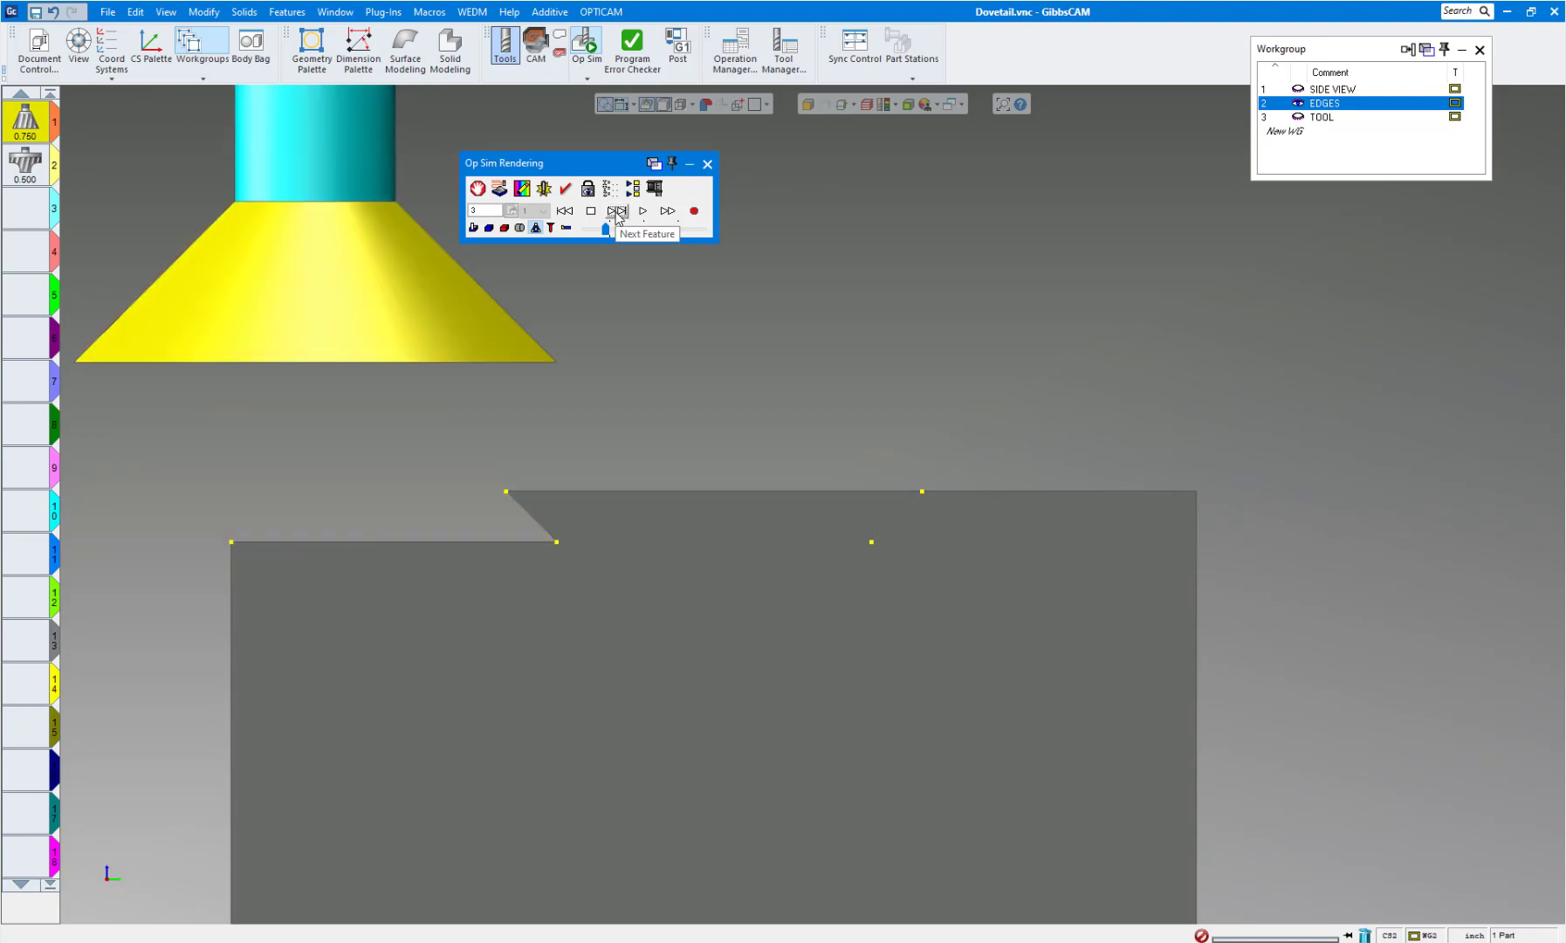
{"action": "left_click", "coordinate": [616, 213]}
{"action": "left_click", "coordinate": [616, 212]}
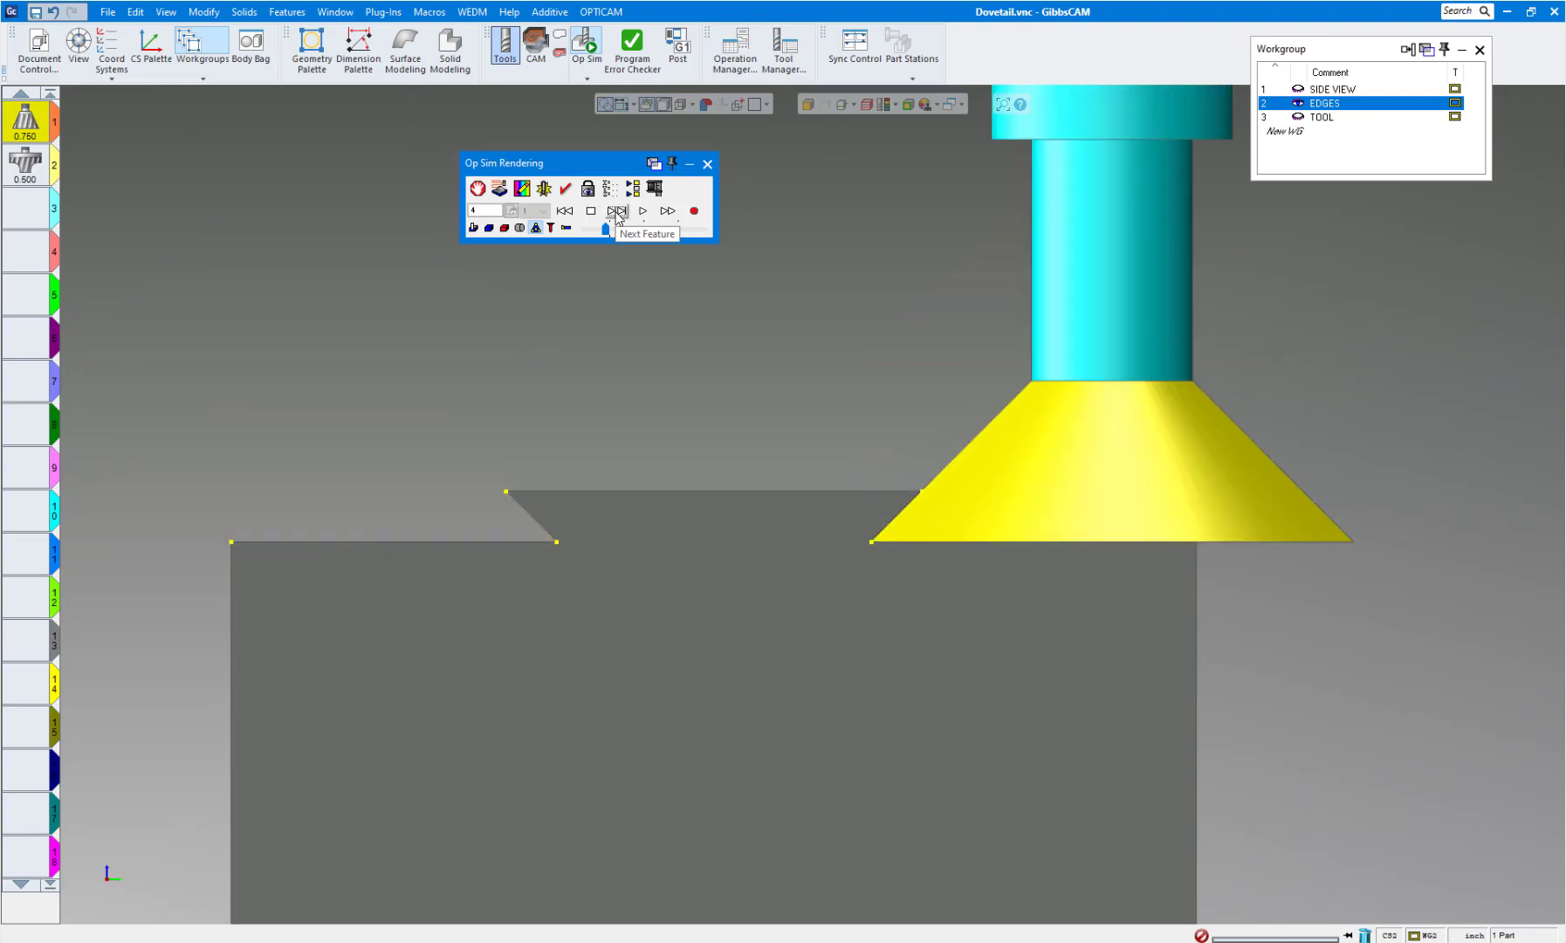
Make SIDE VIEW the active workgroup and examine the simulated cutter against the dovetail flank profile, close up and at an angle
{"action": "left_click", "coordinate": [1329, 91]}
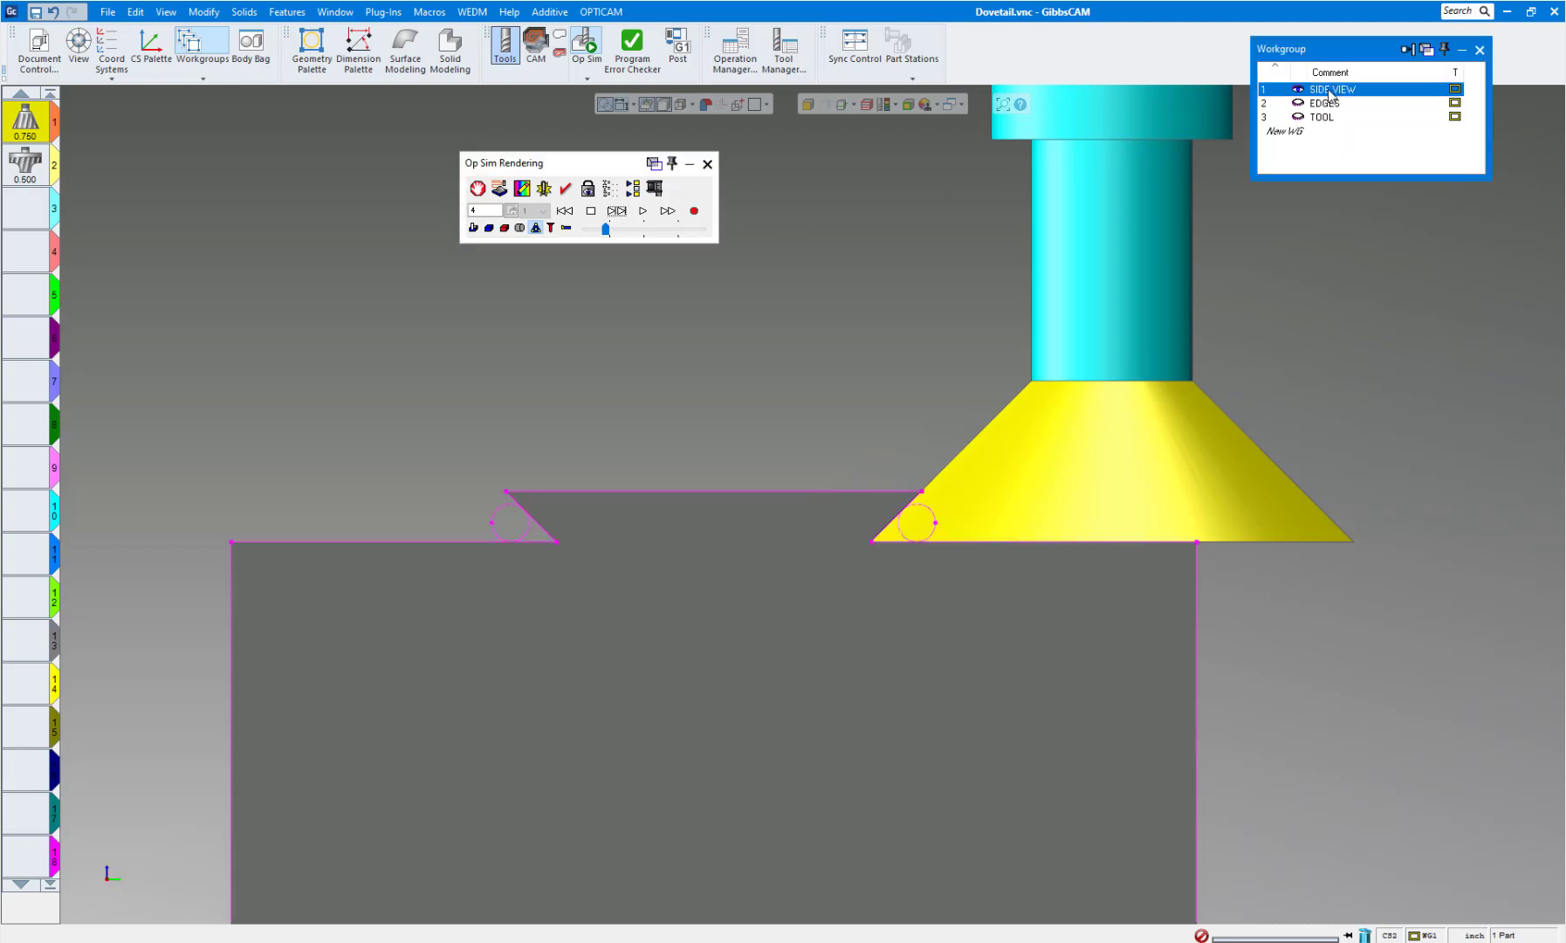
{"action": "left_click_drag", "start_coordinate": [741, 411], "coordinate": [1115, 622]}
{"action": "scroll", "coordinate": [689, 535], "scroll_direction": "up", "scroll_amount": 1}
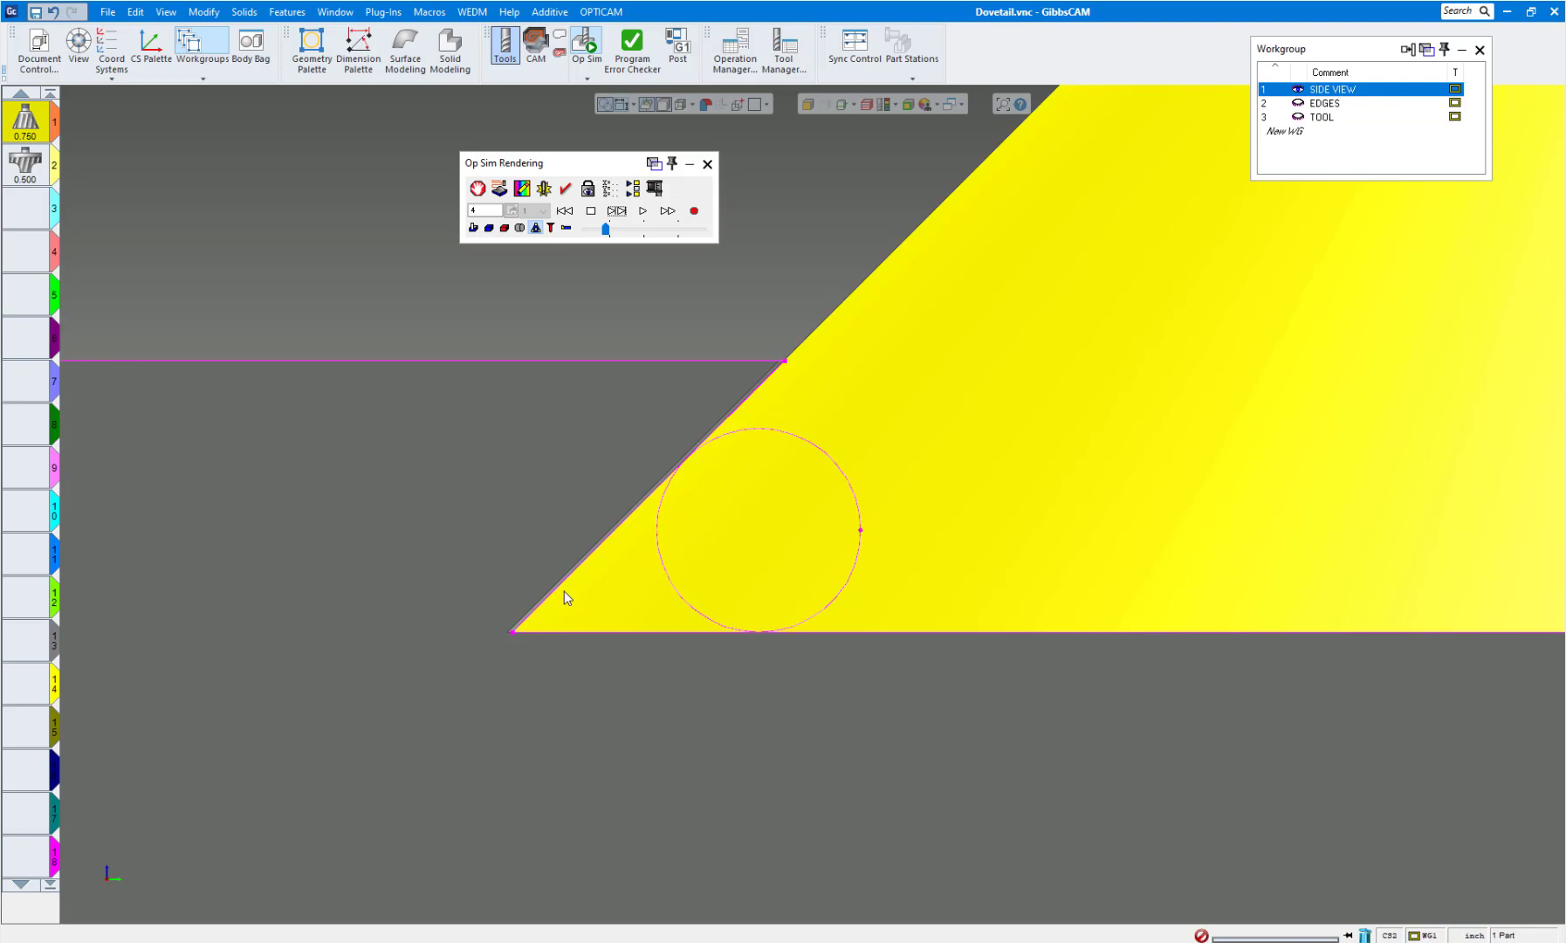
{"action": "scroll", "coordinate": [578, 585], "scroll_direction": "down", "scroll_amount": 6}
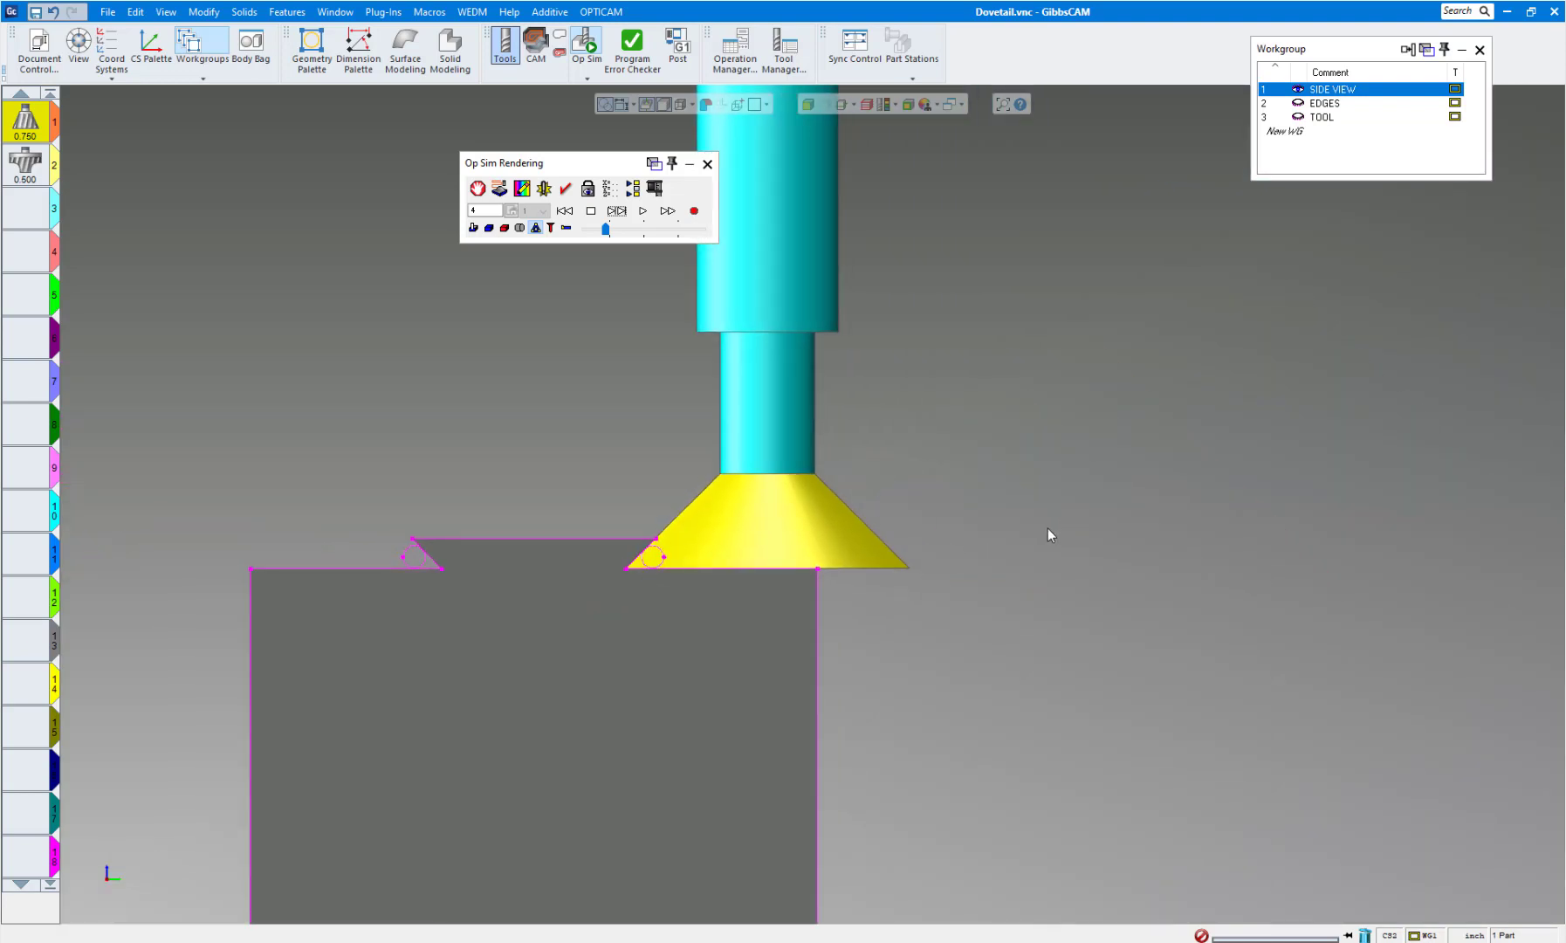
{"action": "middle_click_drag", "start_coordinate": [1050, 527], "coordinate": [777, 541]}
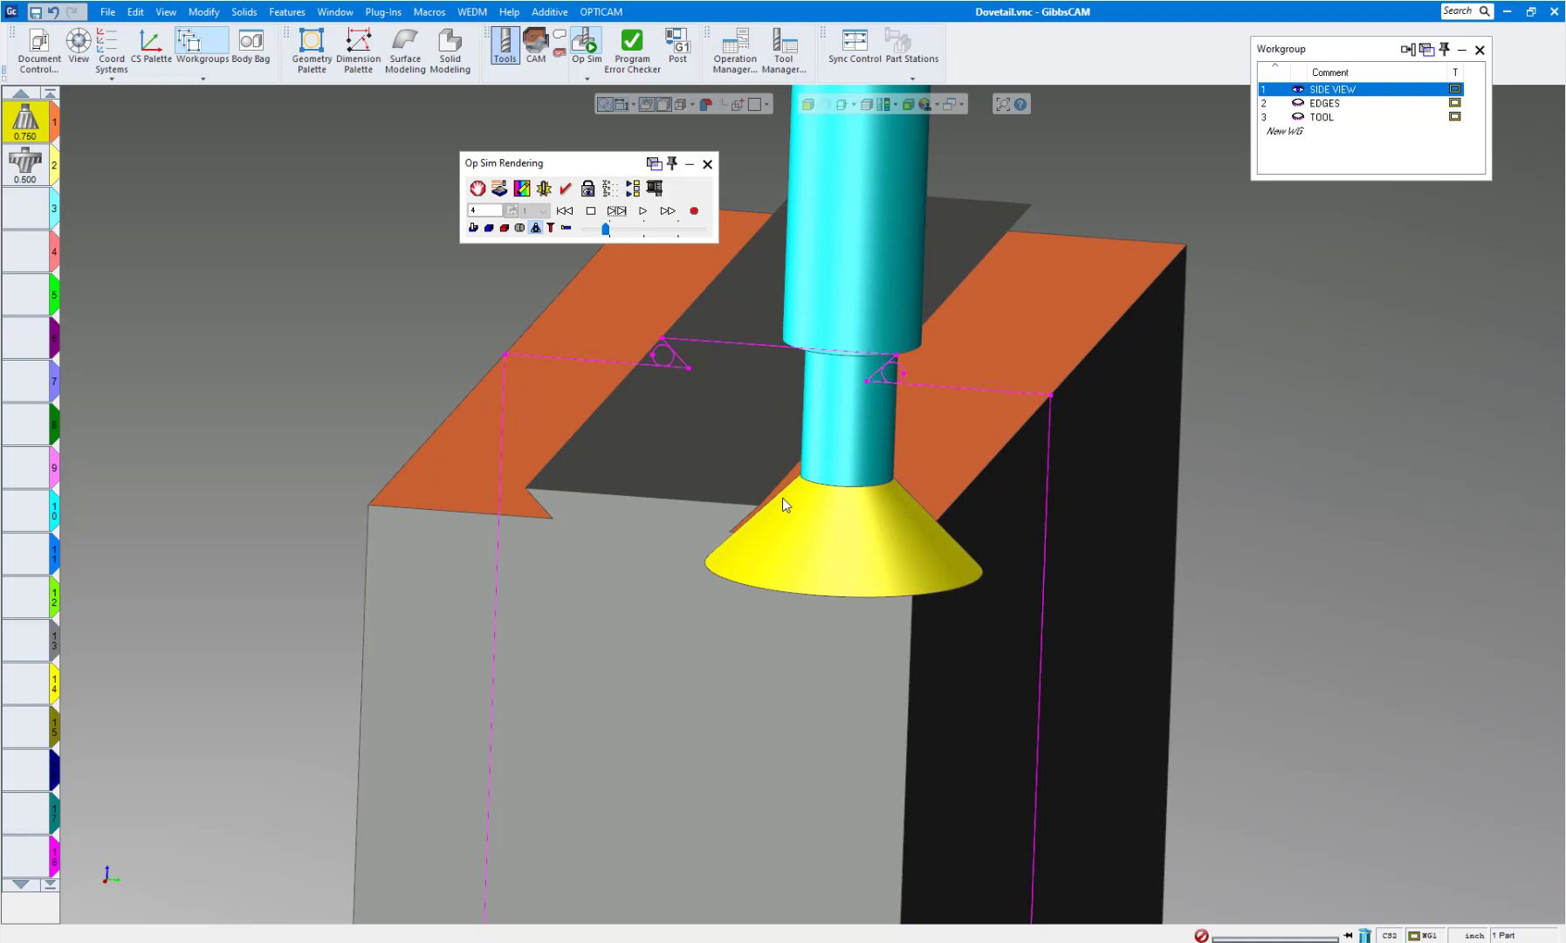
{"action": "scroll", "coordinate": [764, 552], "scroll_direction": "down", "scroll_amount": 5}
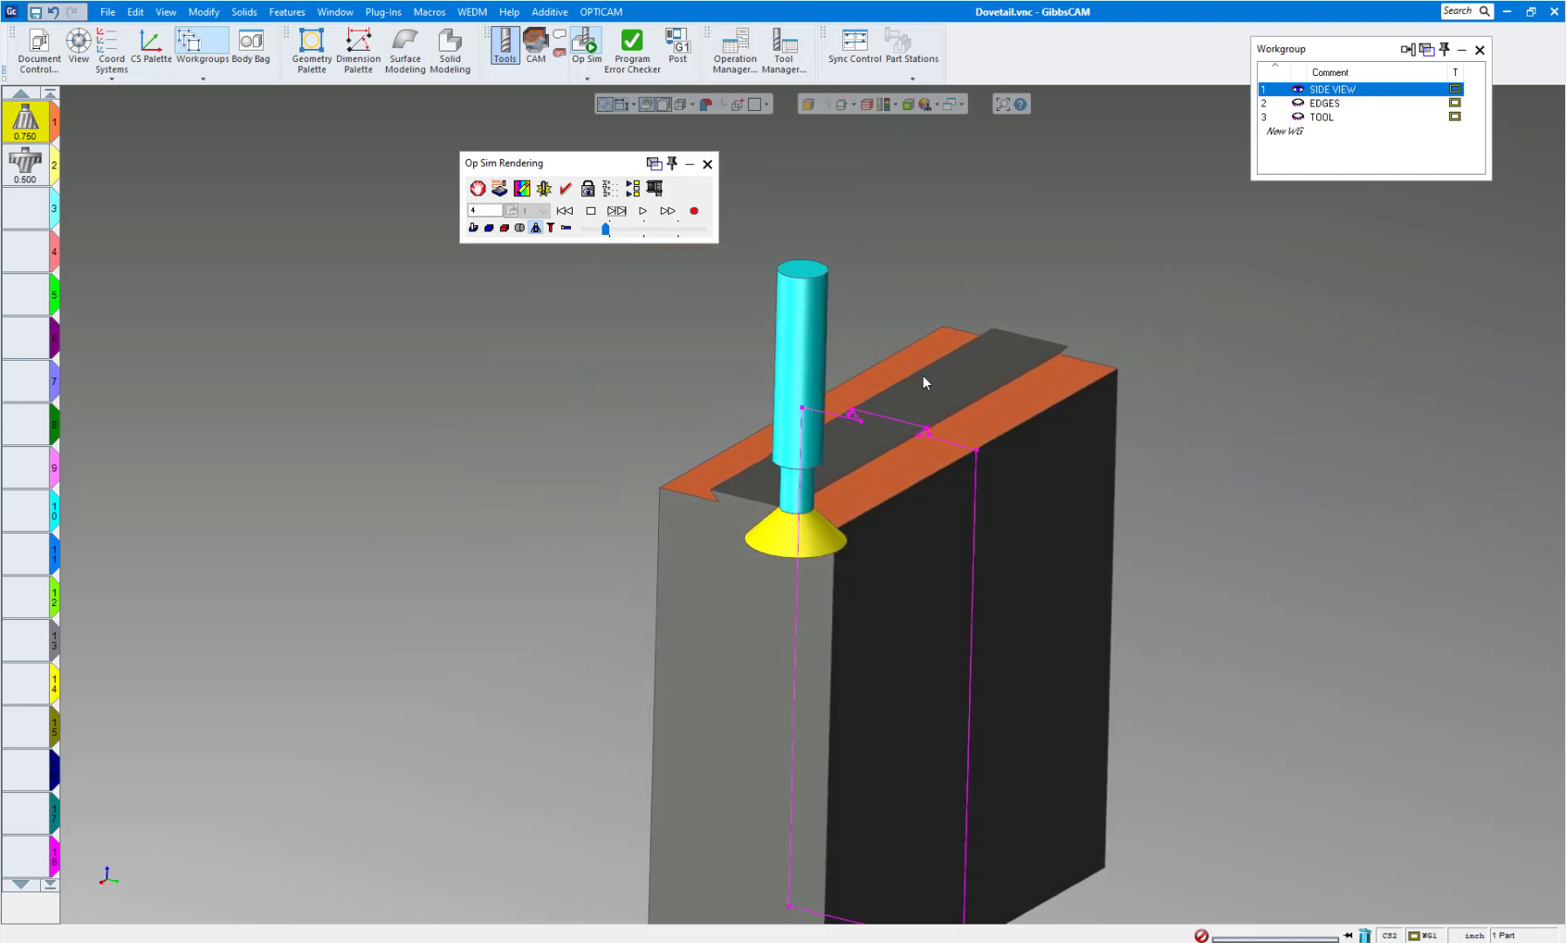
Close the simulation, make EDGES the active workgroup and return to an isometric view of the dovetail edges
{"action": "left_click", "coordinate": [707, 164]}
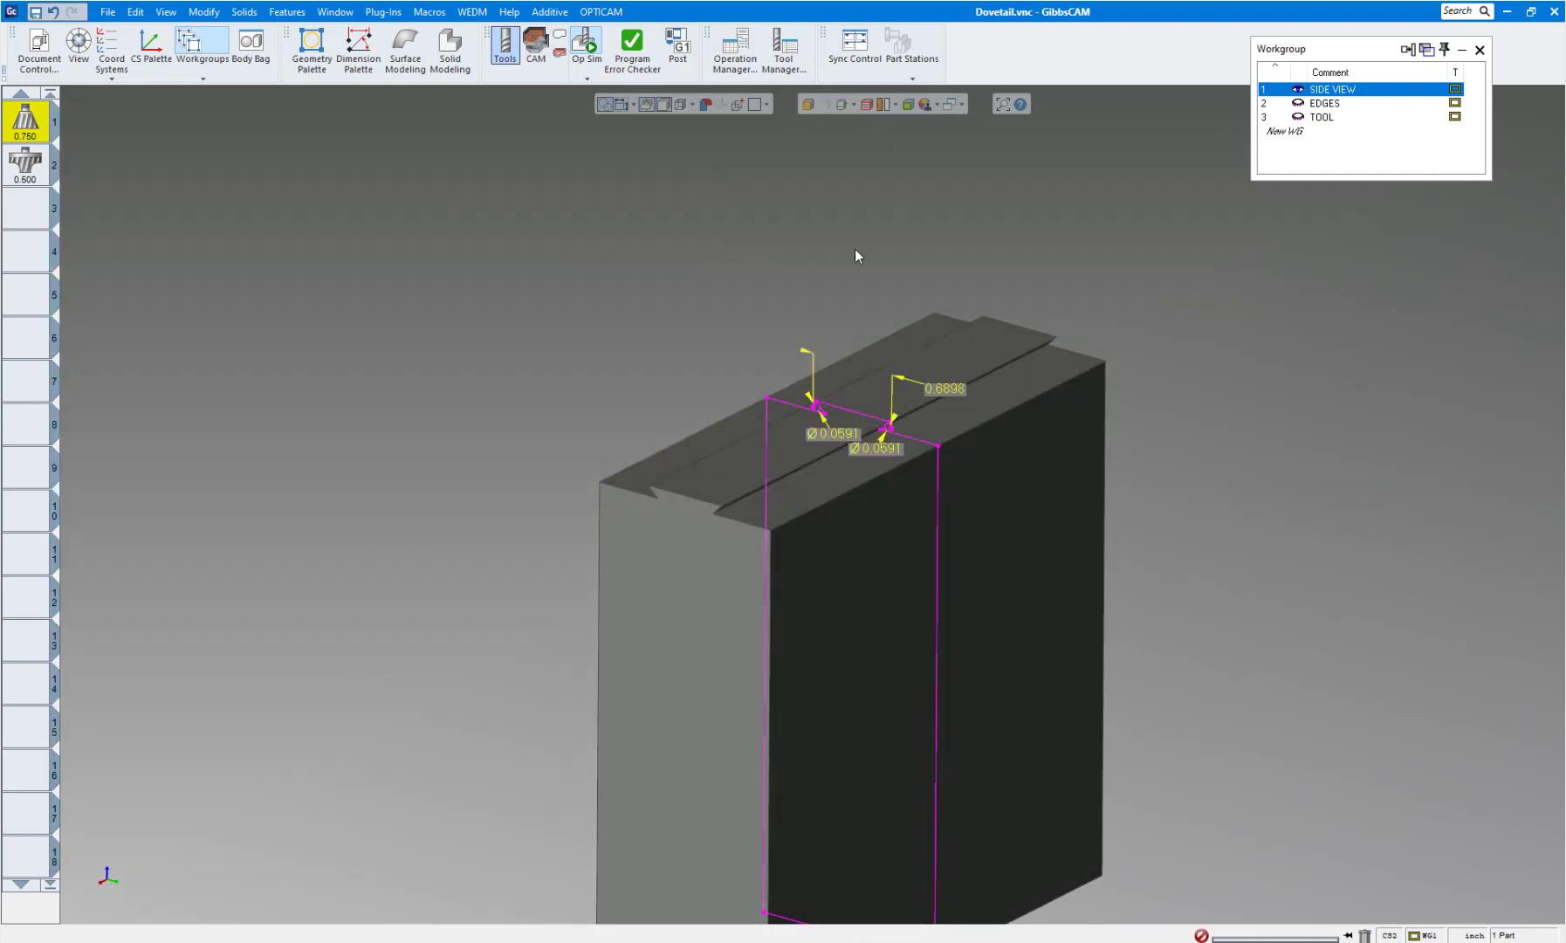
{"action": "scroll", "coordinate": [1166, 389], "scroll_direction": "down", "scroll_amount": 3}
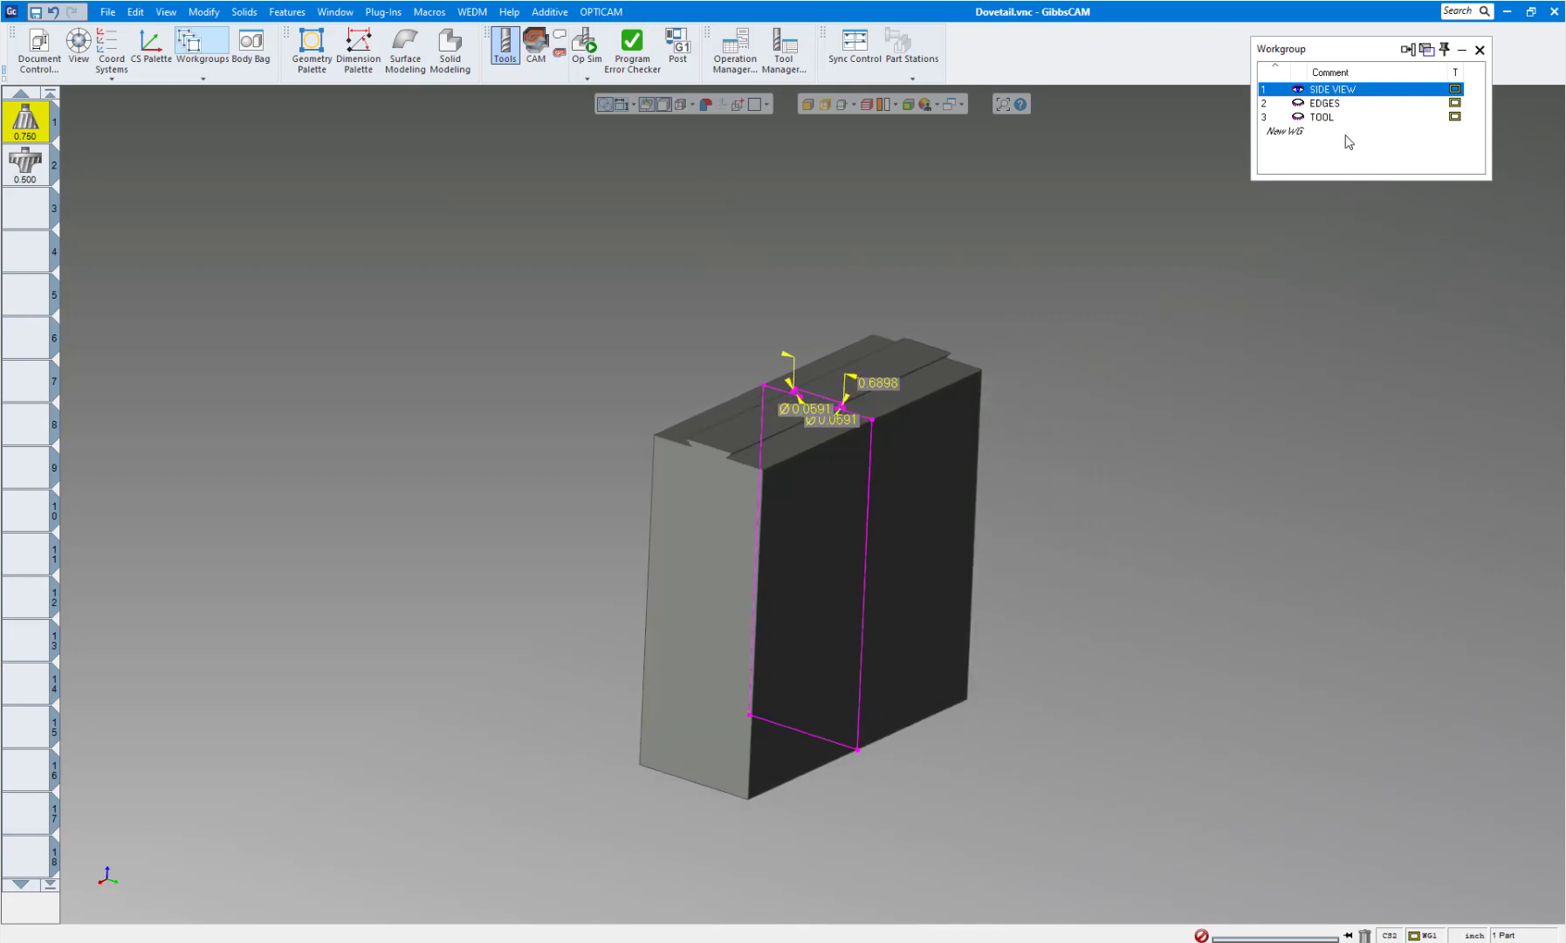
{"action": "left_click", "coordinate": [1325, 103]}
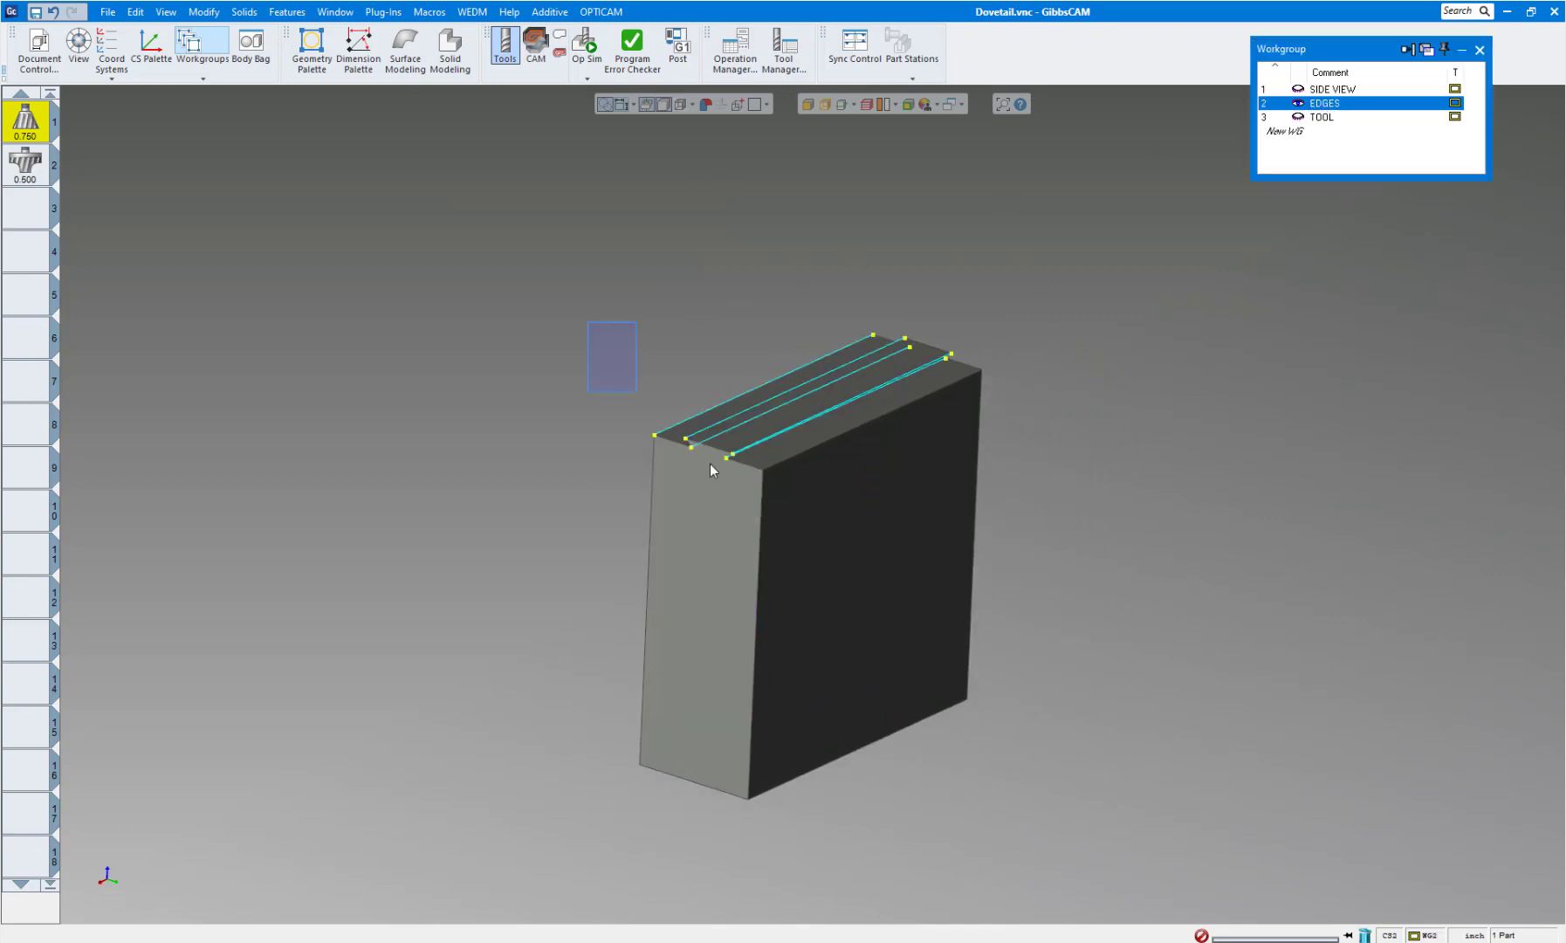
{"action": "scroll", "coordinate": [777, 512], "scroll_direction": "up", "scroll_amount": 5}
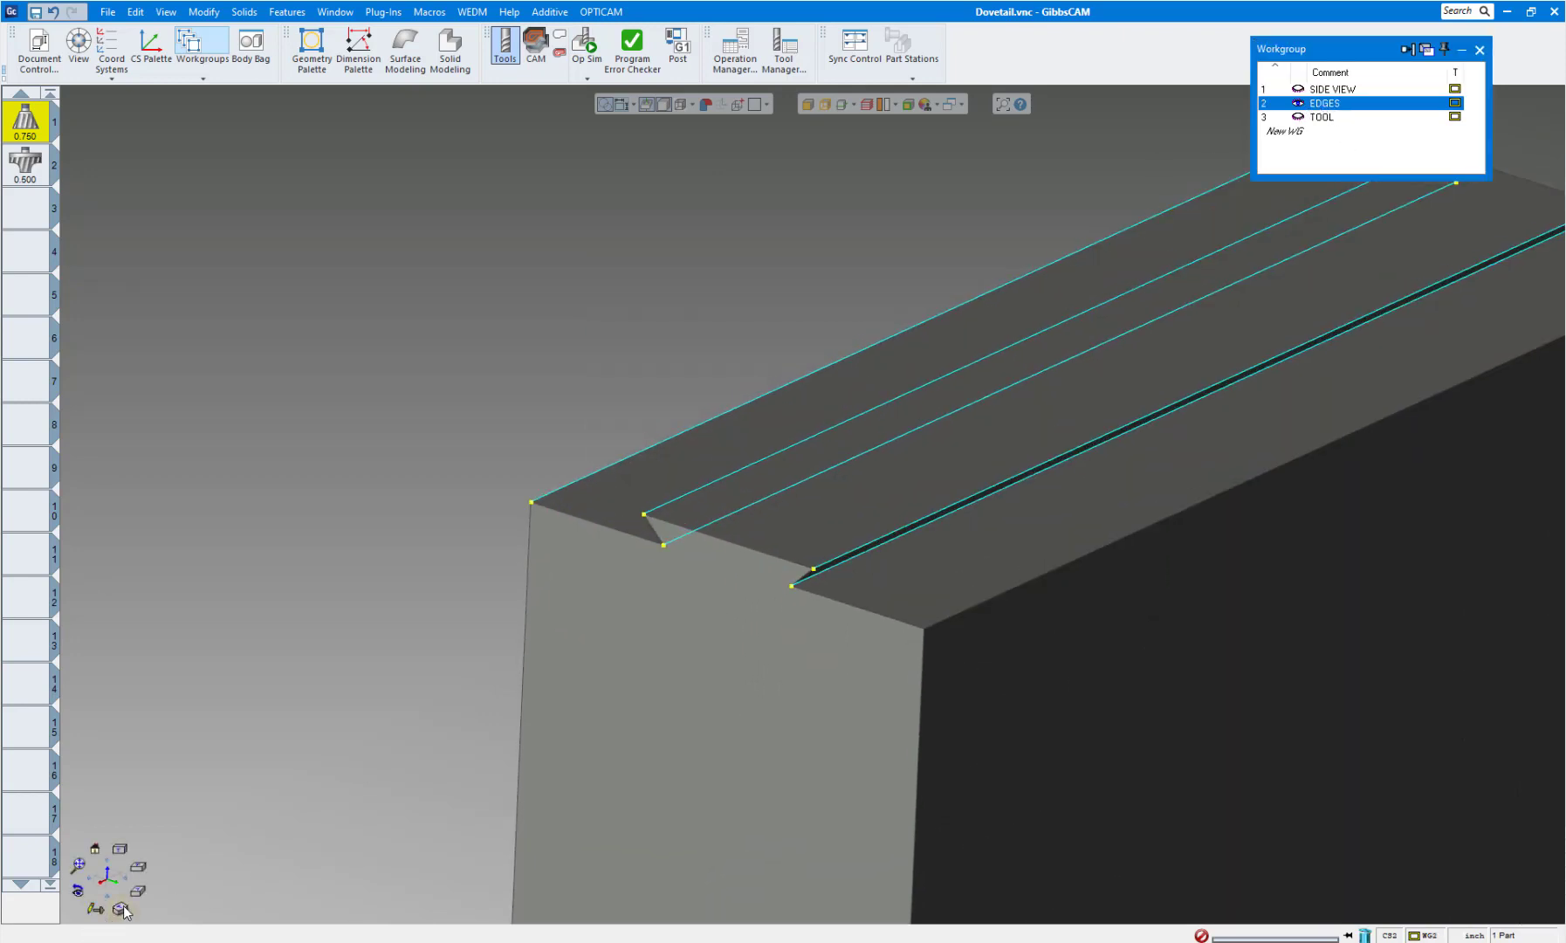
{"action": "left_click", "coordinate": [126, 909]}
{"action": "scroll", "coordinate": [679, 543], "scroll_direction": "down", "scroll_amount": 2}
{"action": "scroll", "coordinate": [679, 543], "scroll_direction": "down", "scroll_amount": 3}
{"action": "middle_click_drag", "start_coordinate": [761, 544], "coordinate": [791, 510]}
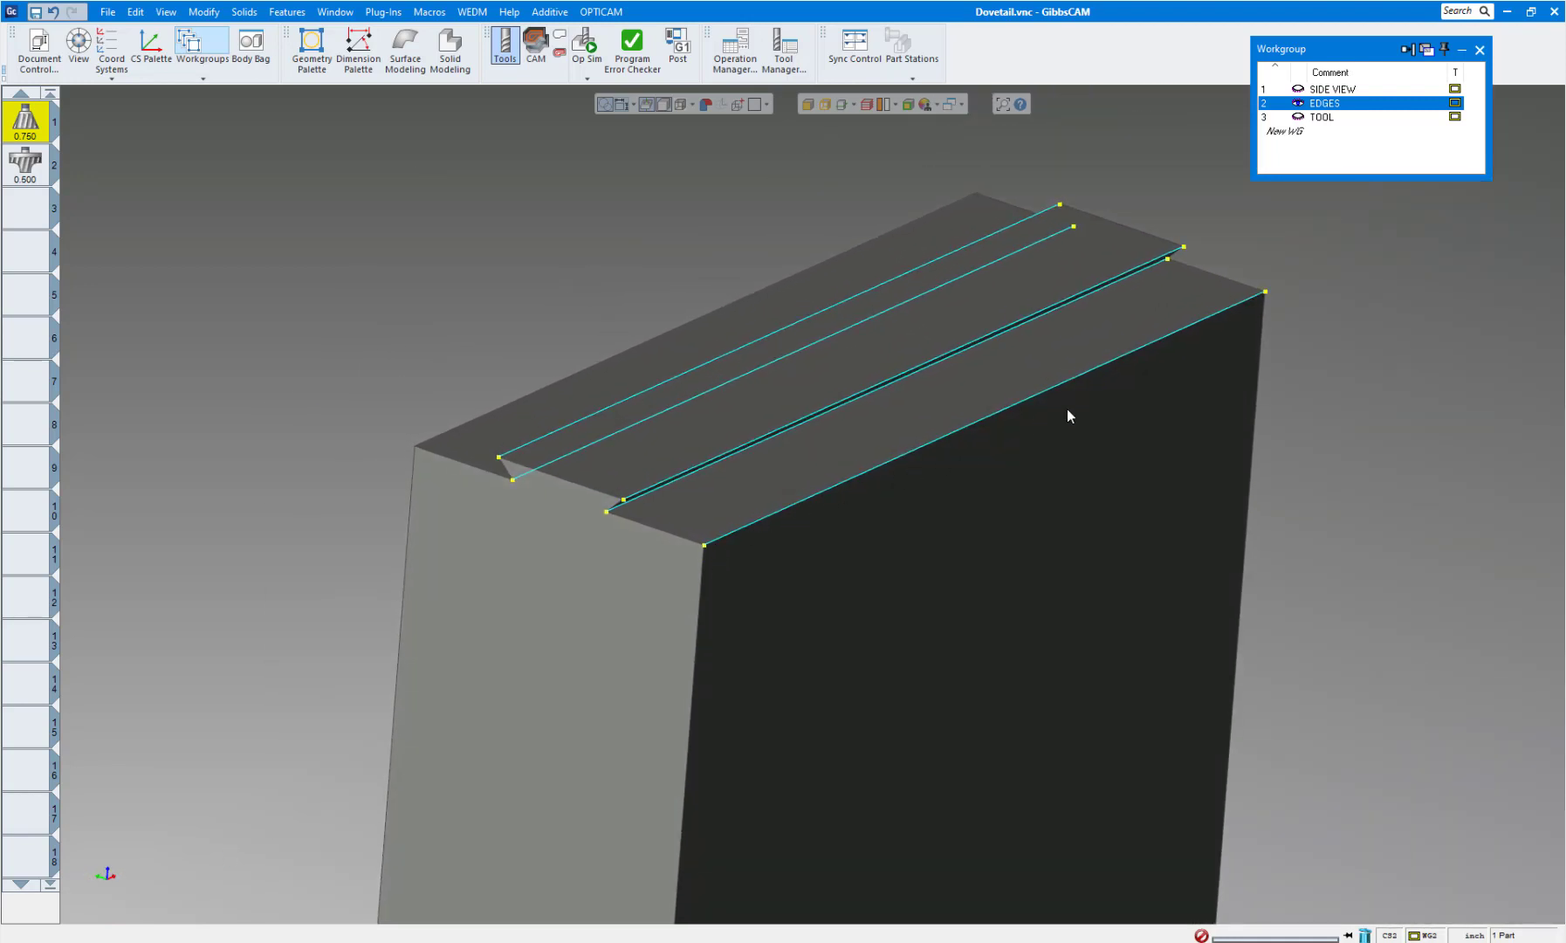
Examine the dimensions of milling tool 2, the corner rounder, close its definition and show the machining operations again
{"action": "double_click", "coordinate": [33, 170]}
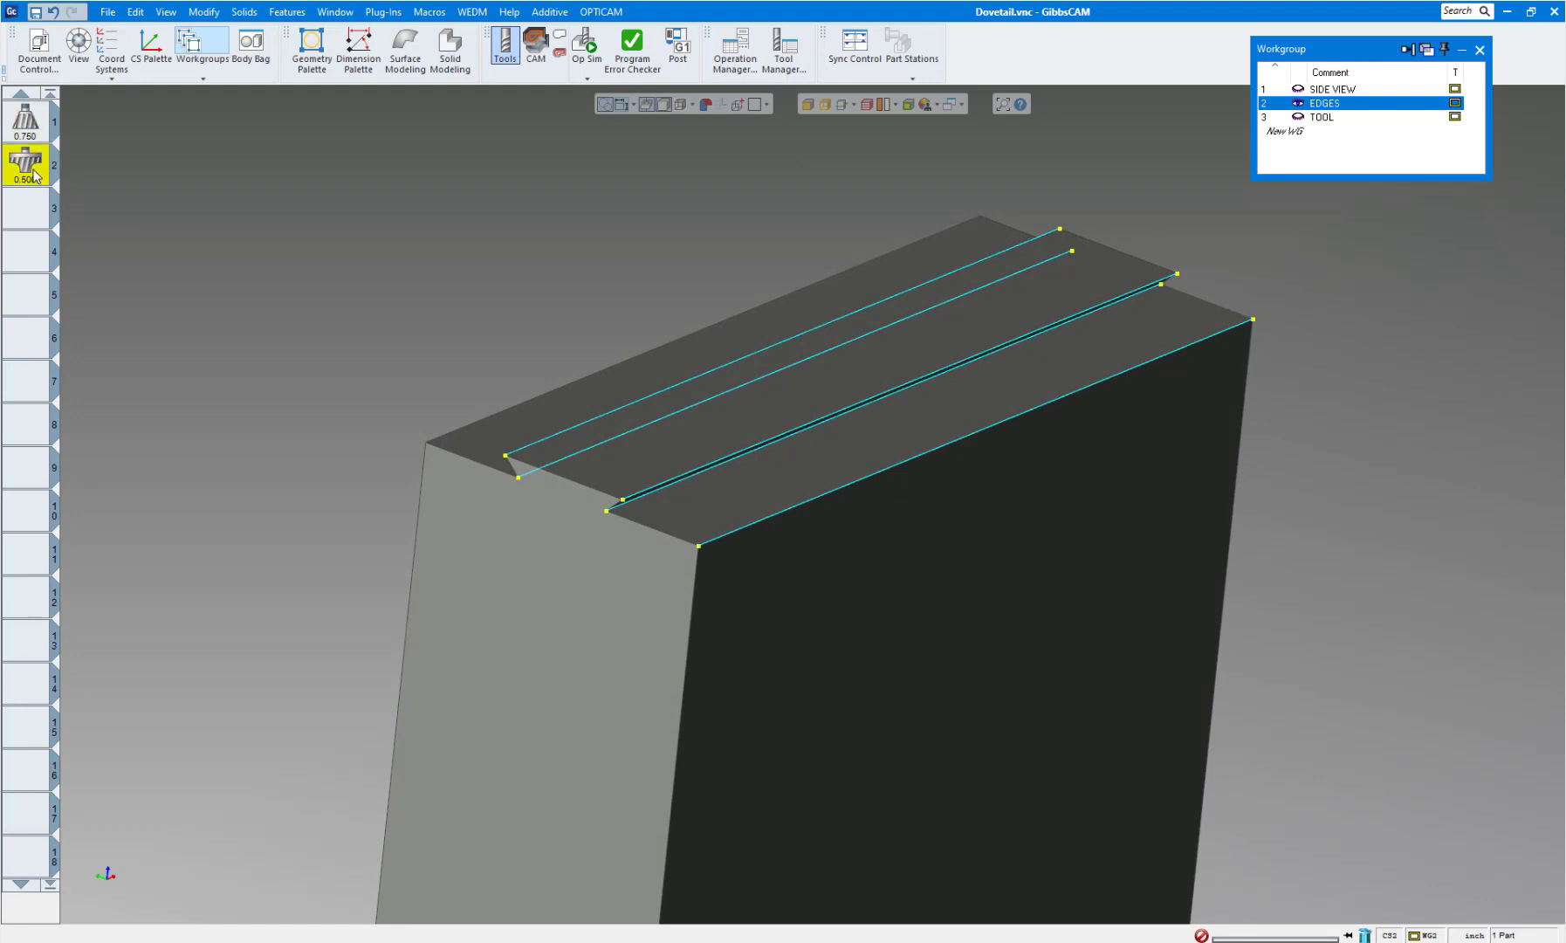
{"action": "left_click_drag", "start_coordinate": [483, 212], "coordinate": [368, 124]}
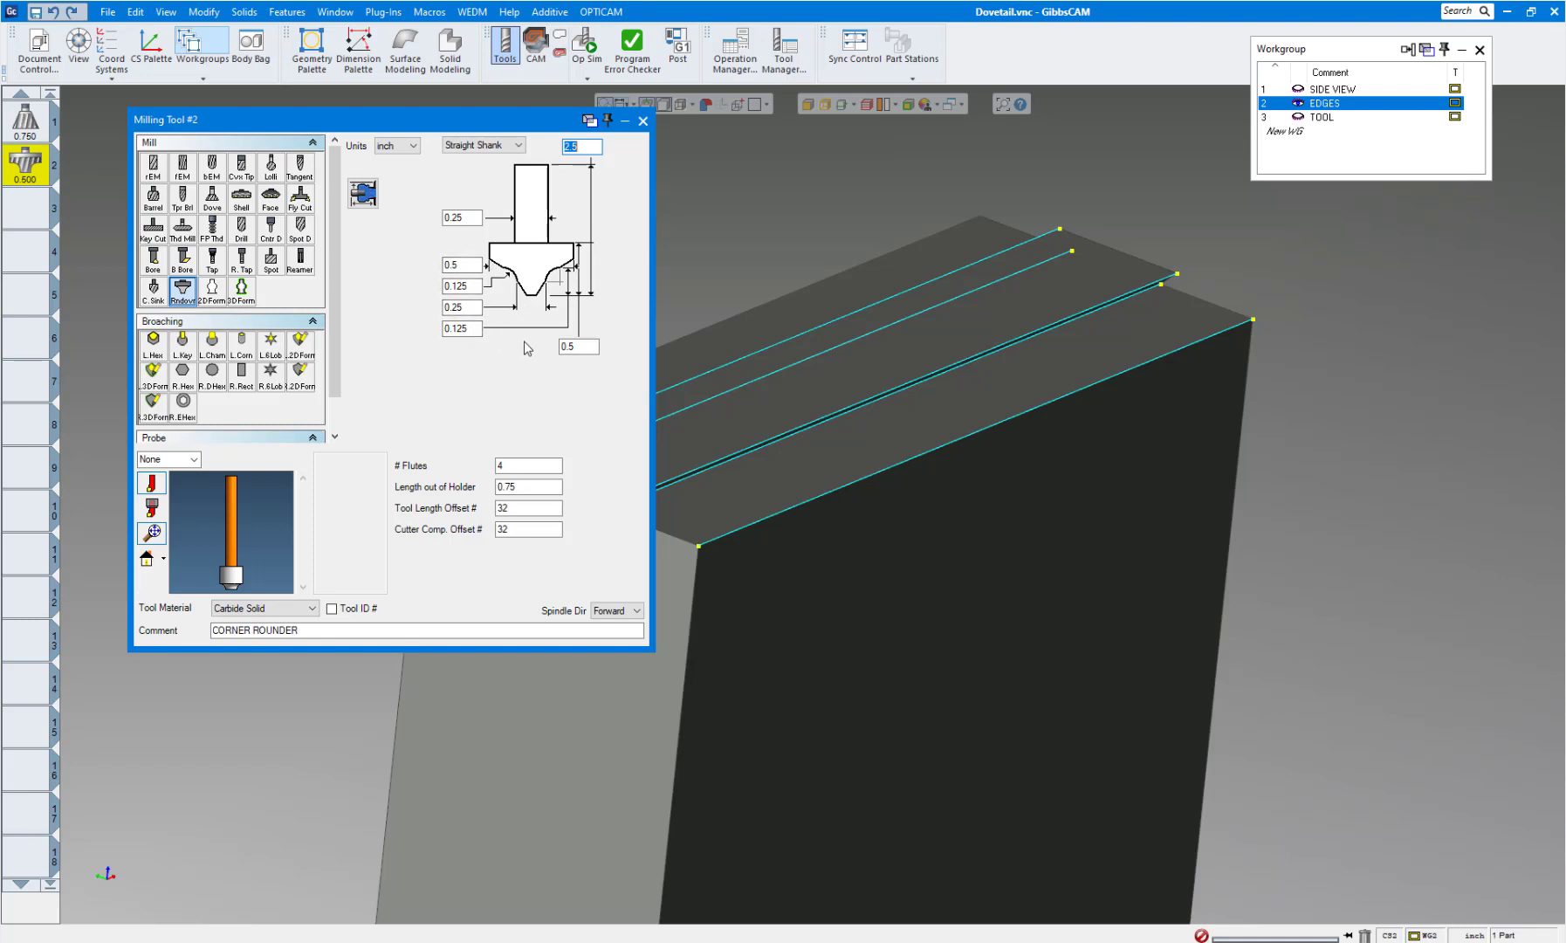
{"action": "left_click", "coordinate": [642, 125]}
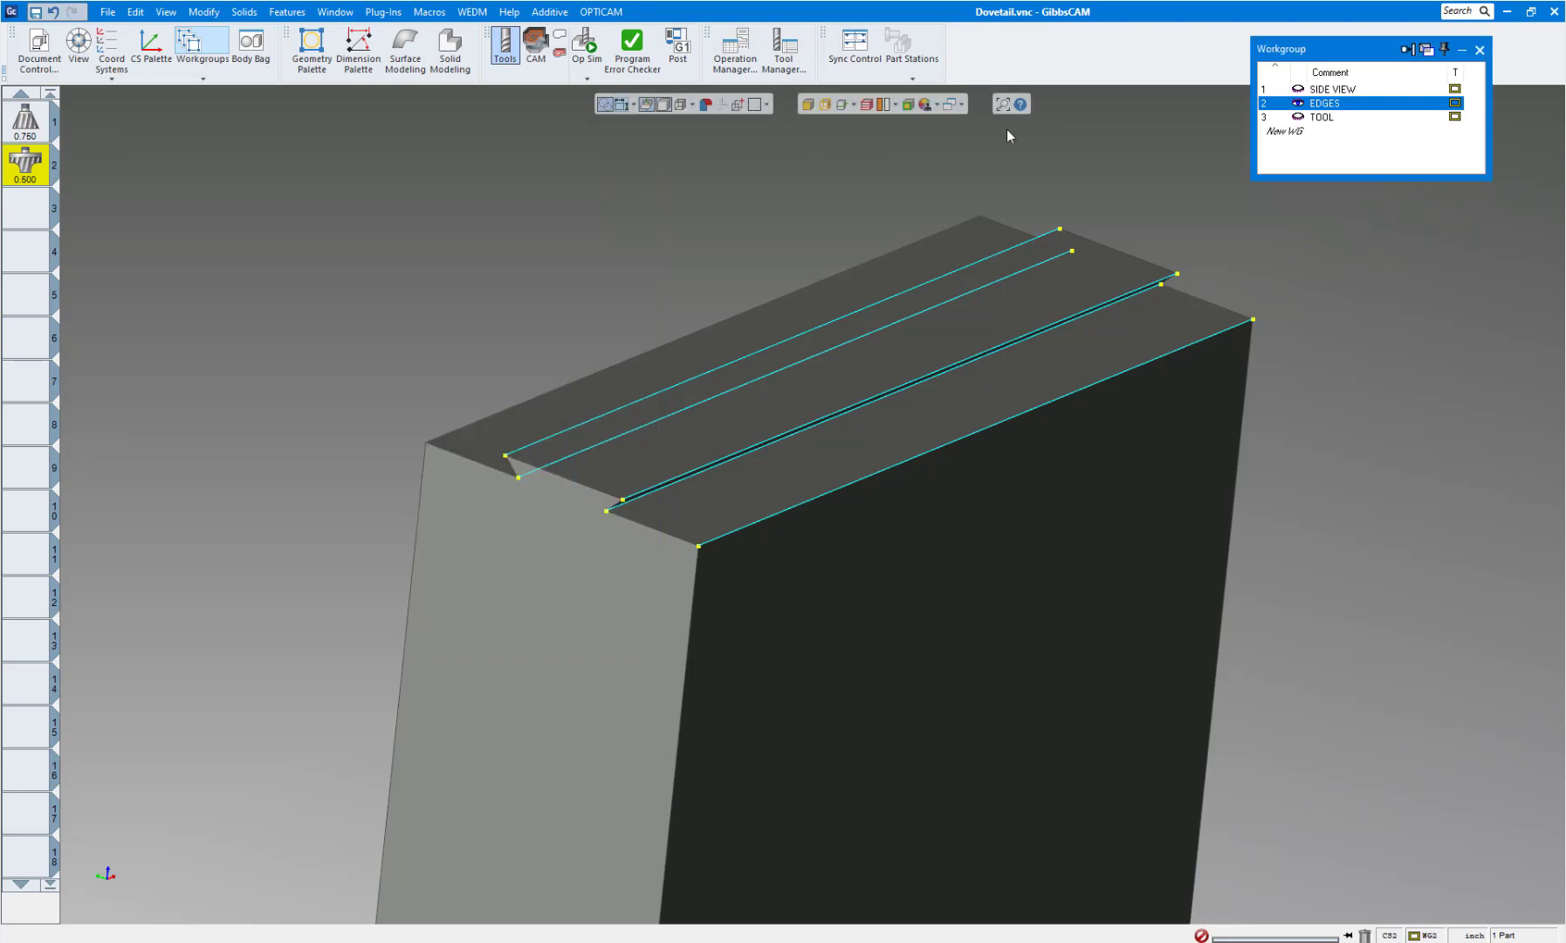
{"action": "left_click", "coordinate": [539, 57]}
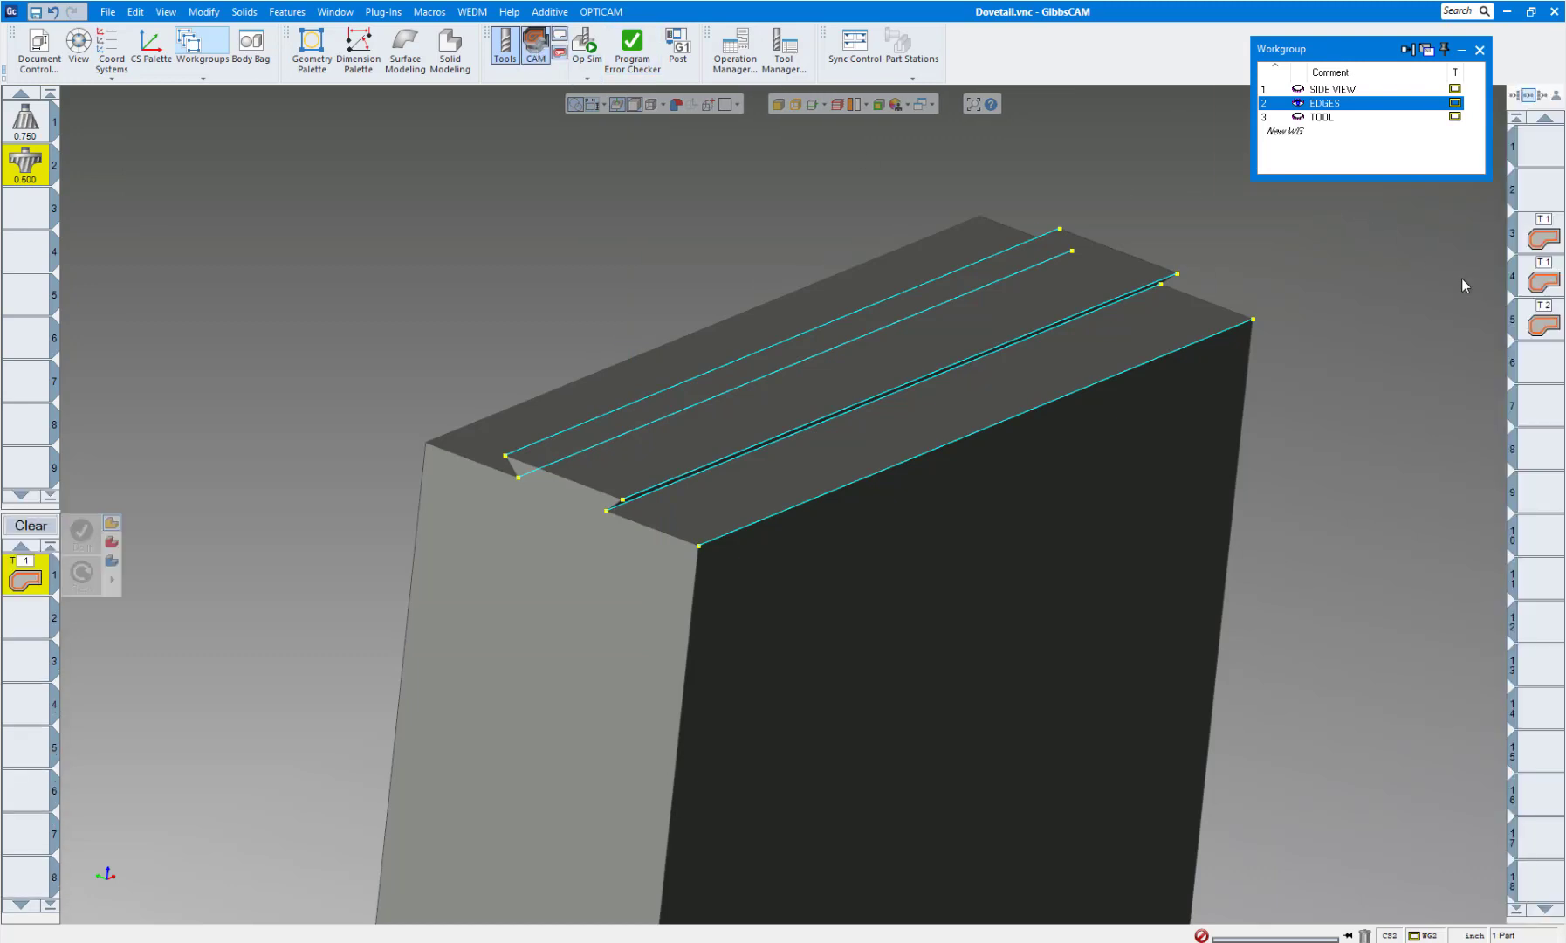
Open tool 2's contour operation, try a top surface depth of 0 and undo that entry
{"action": "double_click", "coordinate": [1543, 326]}
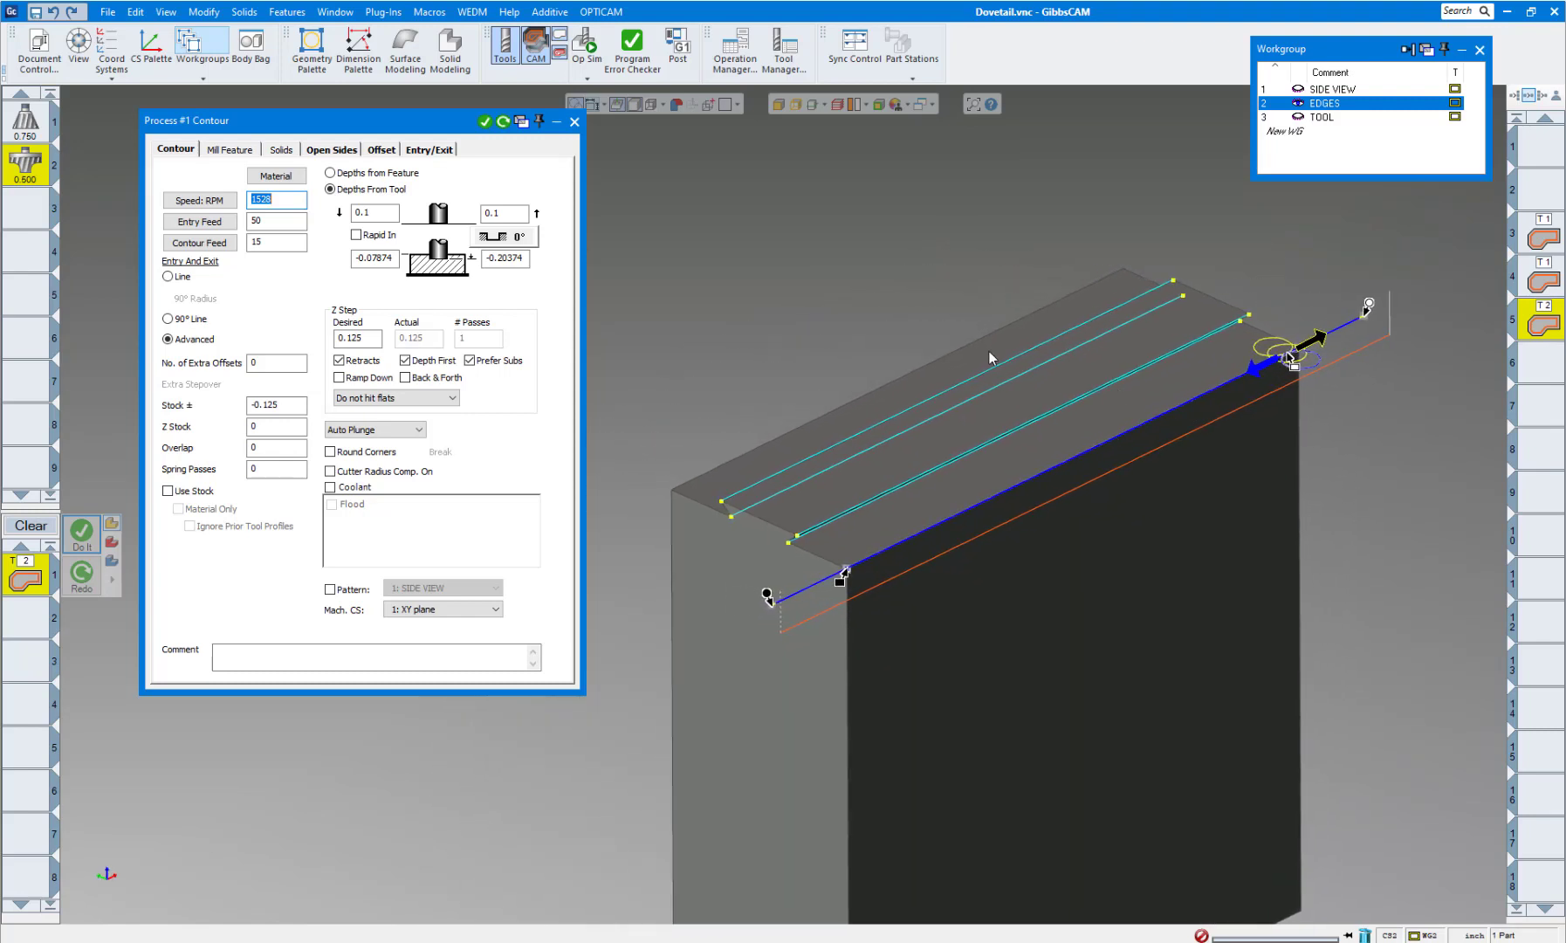
{"action": "double_click", "coordinate": [378, 209]}
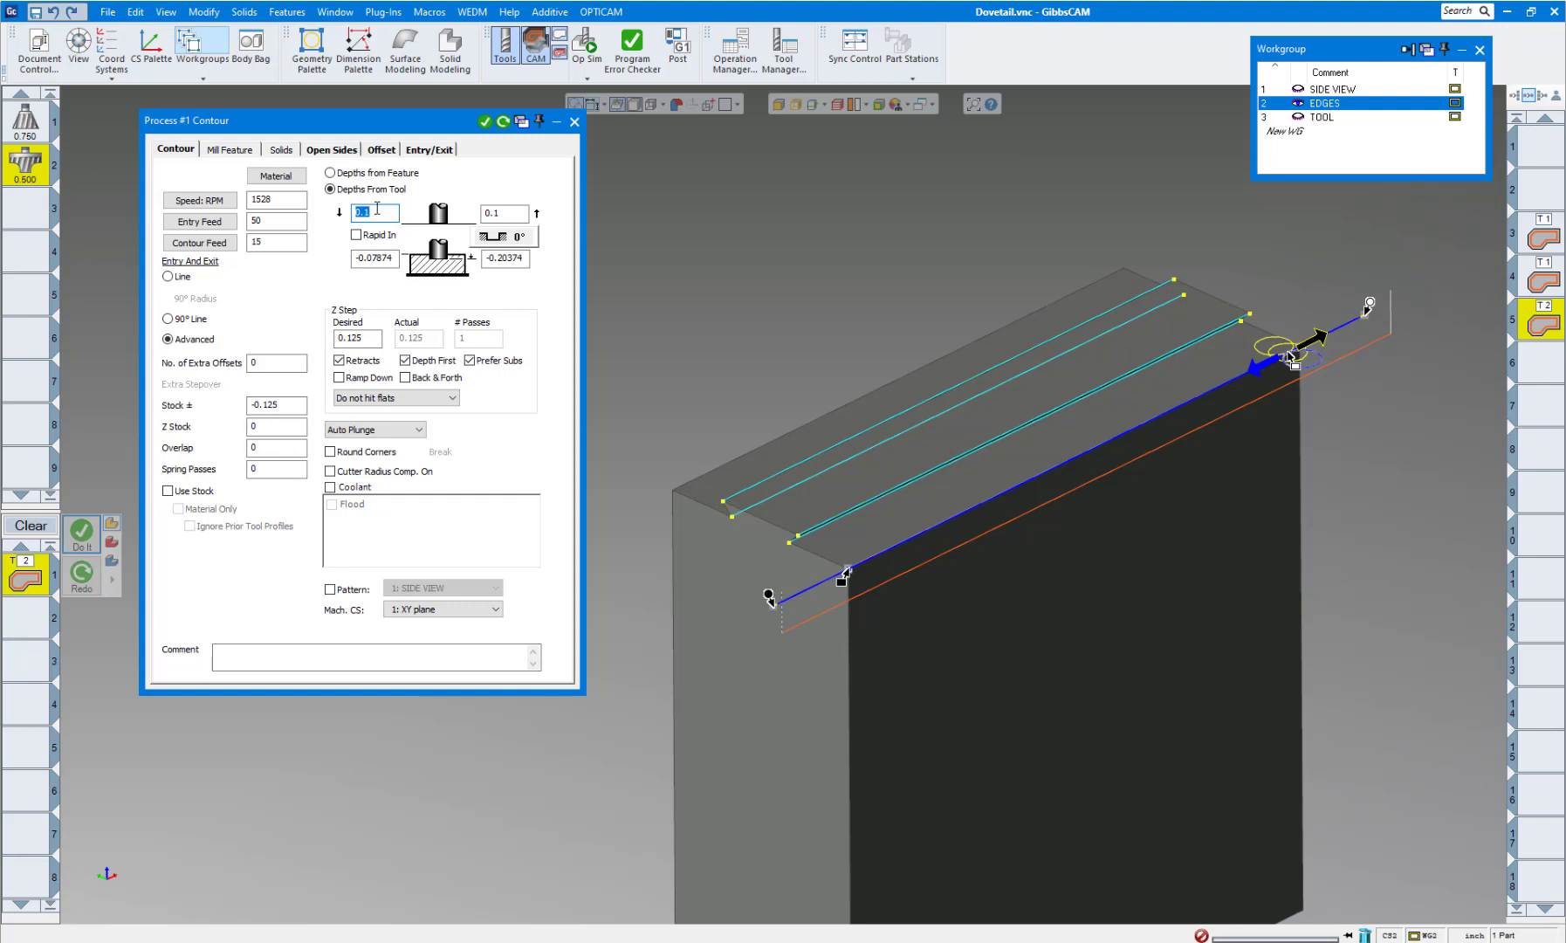
{"action": "double_click", "coordinate": [393, 265]}
{"action": "type", "text": "0"}
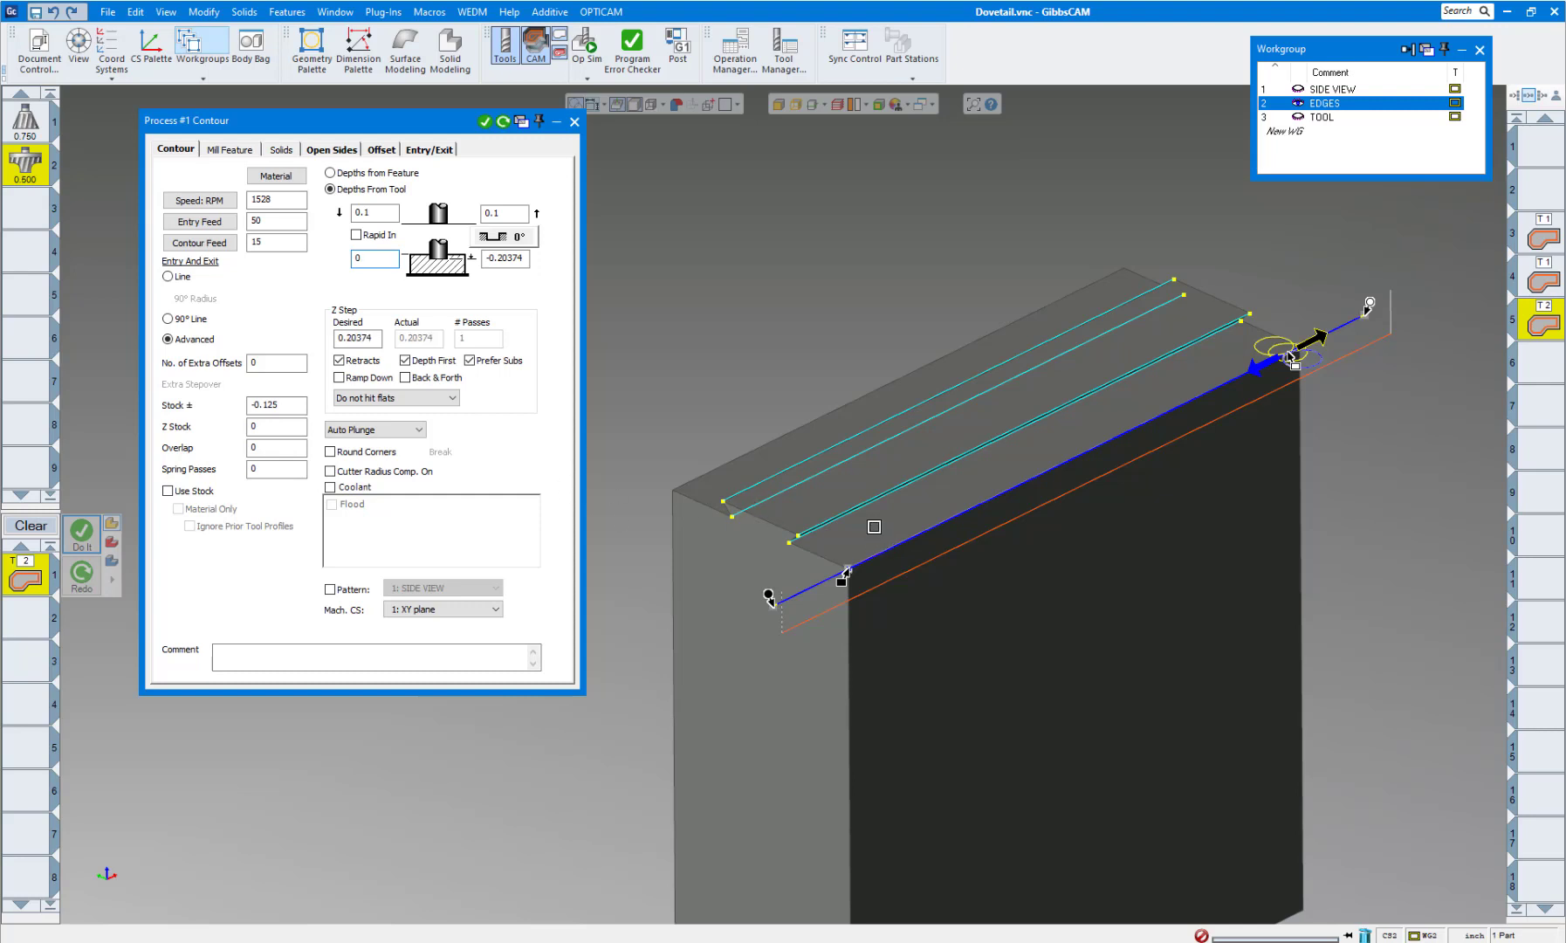
{"action": "key", "text": "ctrl+z"}
Set the operation's final depth to -0.20374, using the shoulder face's Z level minus .125, and close the process settings
{"action": "left_click", "coordinate": [526, 260]}
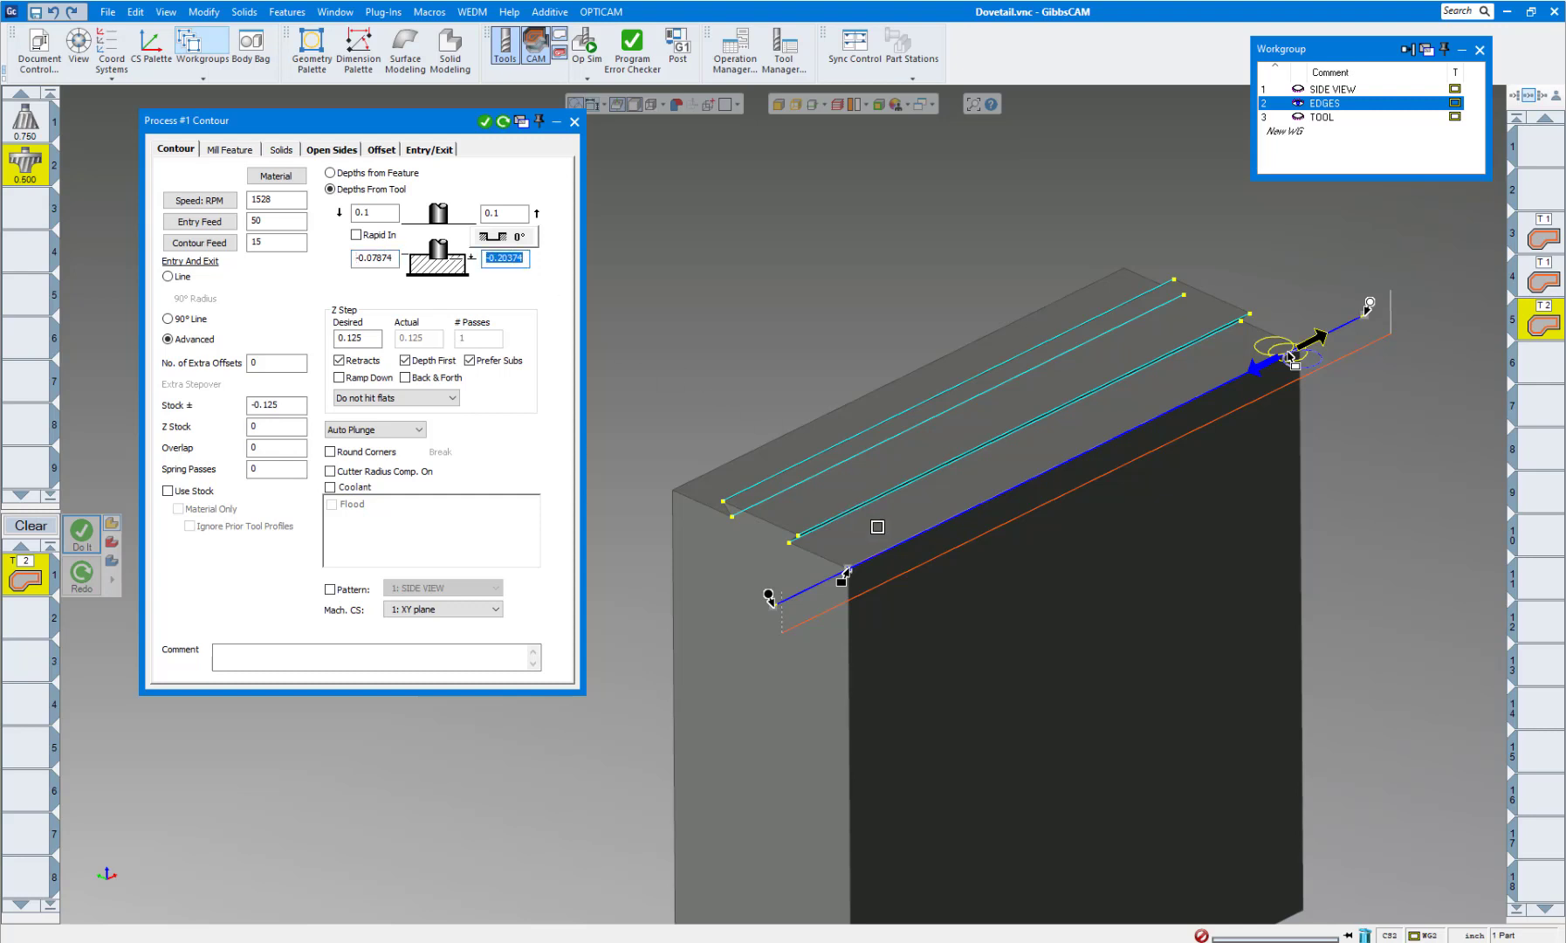
{"action": "left_click", "coordinate": [877, 526], "text": "alt"}
{"action": "type", "text": "-.125"}
{"action": "key", "text": "Tab"}
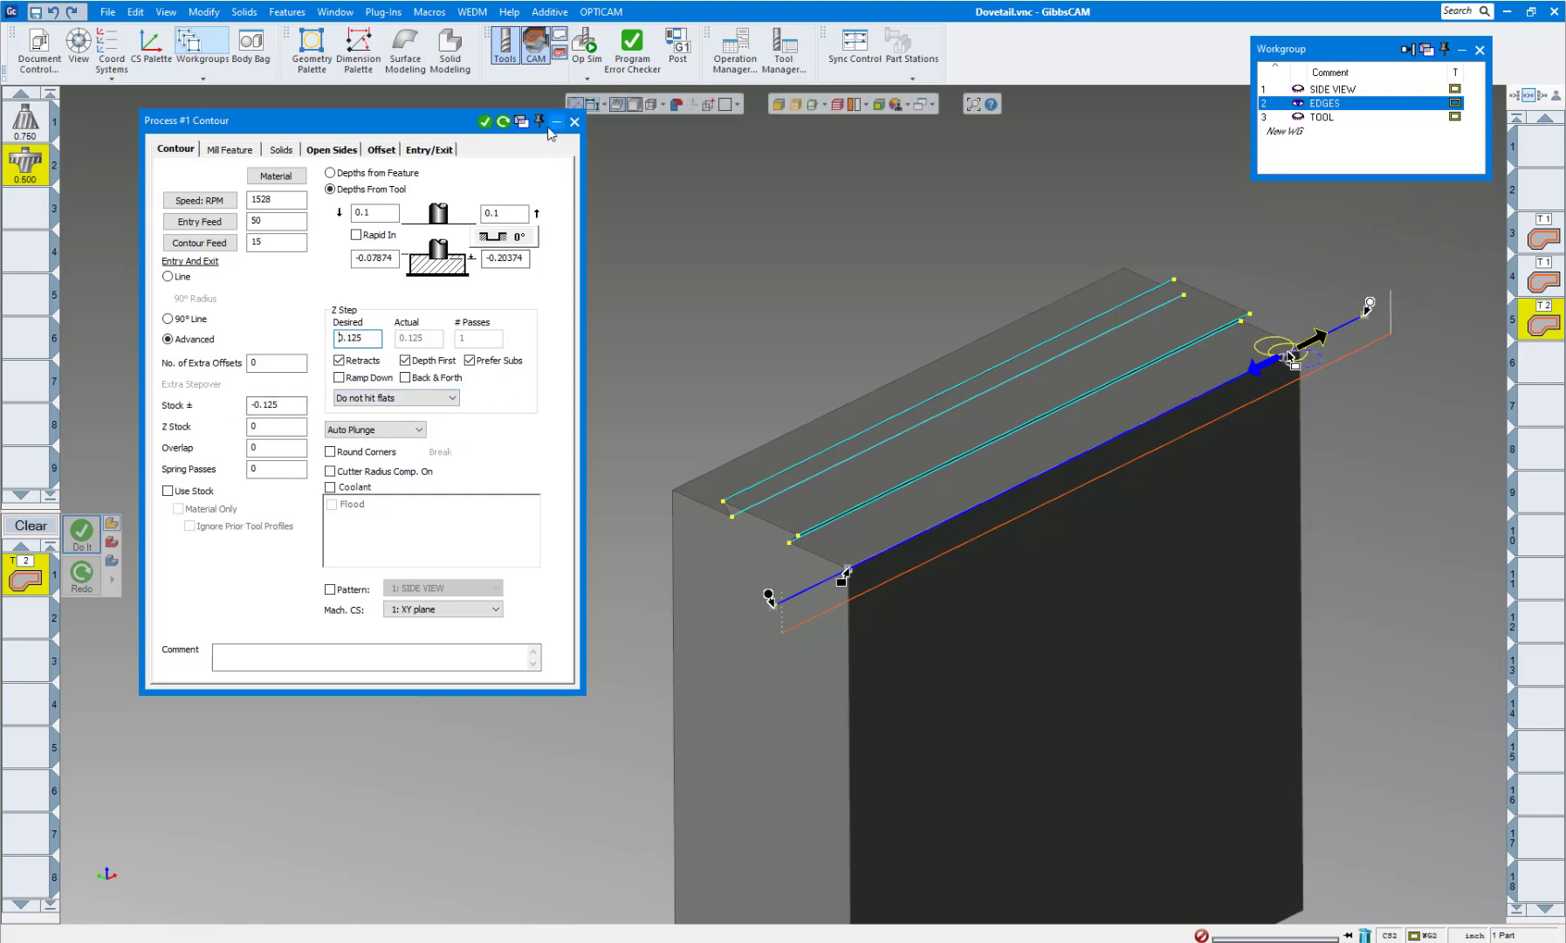
{"action": "left_click", "coordinate": [574, 121]}
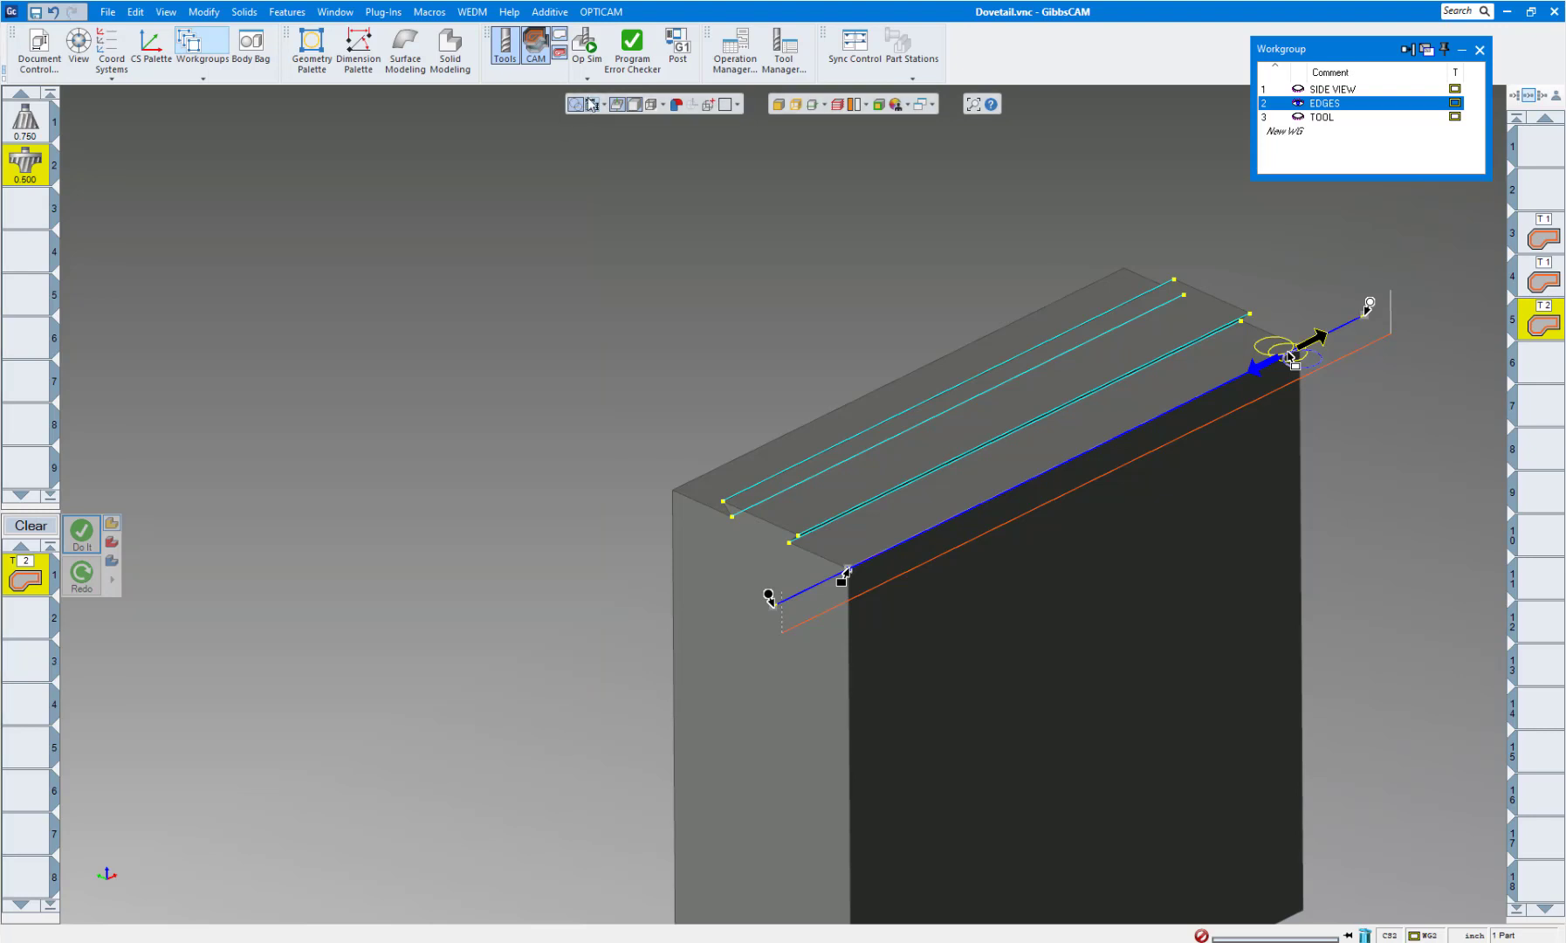
Start Op Sim, advance to operation 5 and simulate the corner rounder along the outer edge with the workgroup geometry hidden
{"action": "left_click", "coordinate": [587, 48]}
{"action": "left_click", "coordinate": [615, 99]}
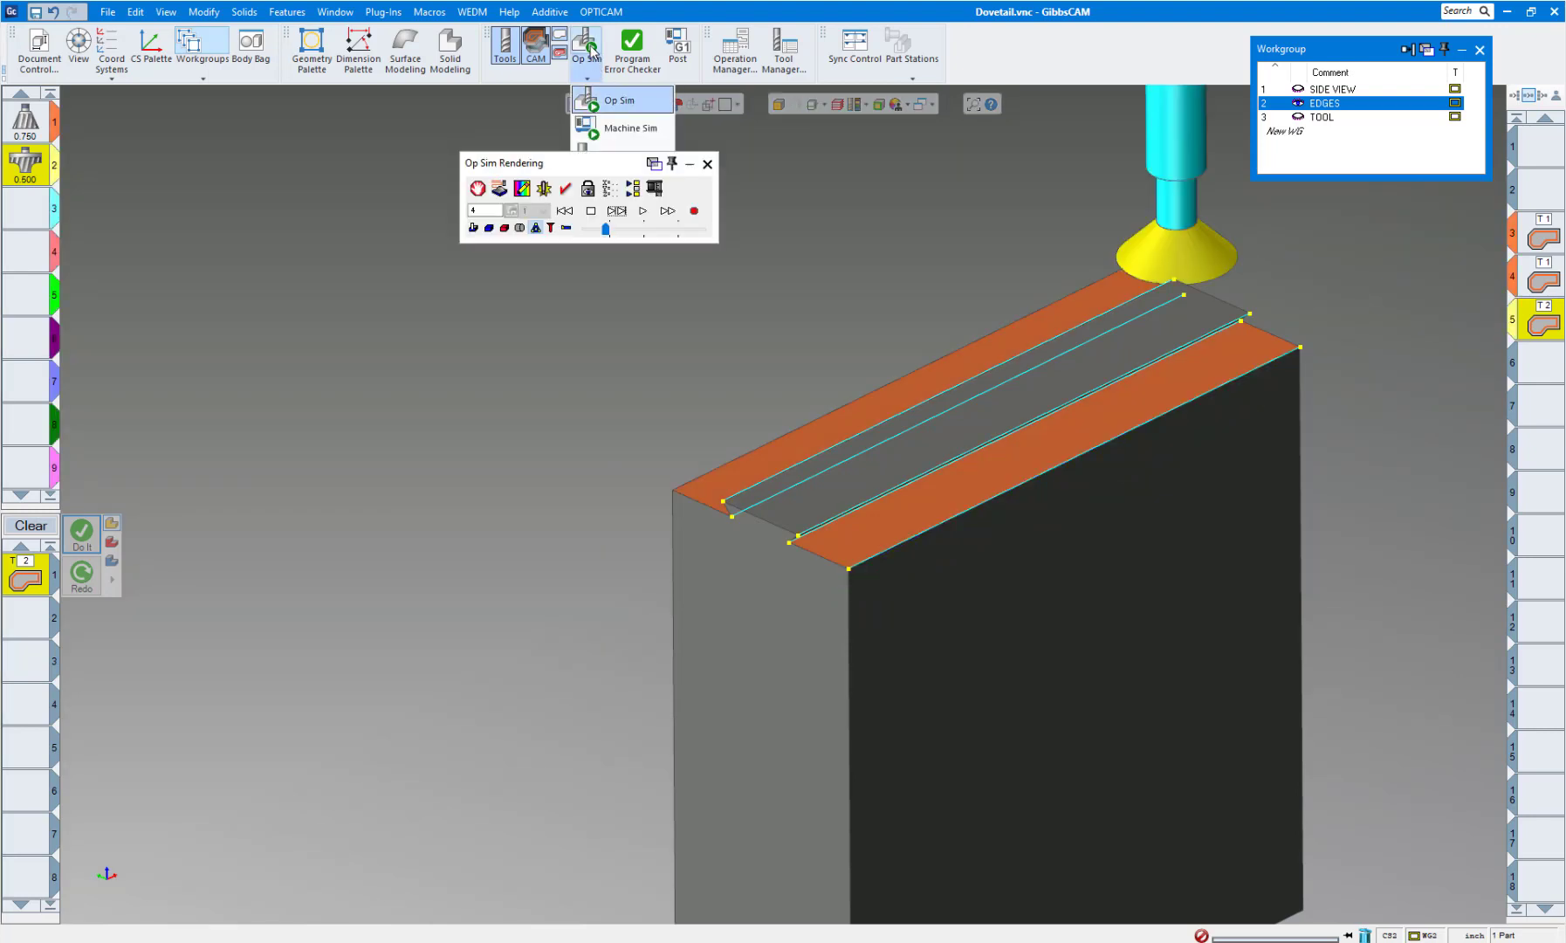
{"action": "left_click", "coordinate": [615, 212]}
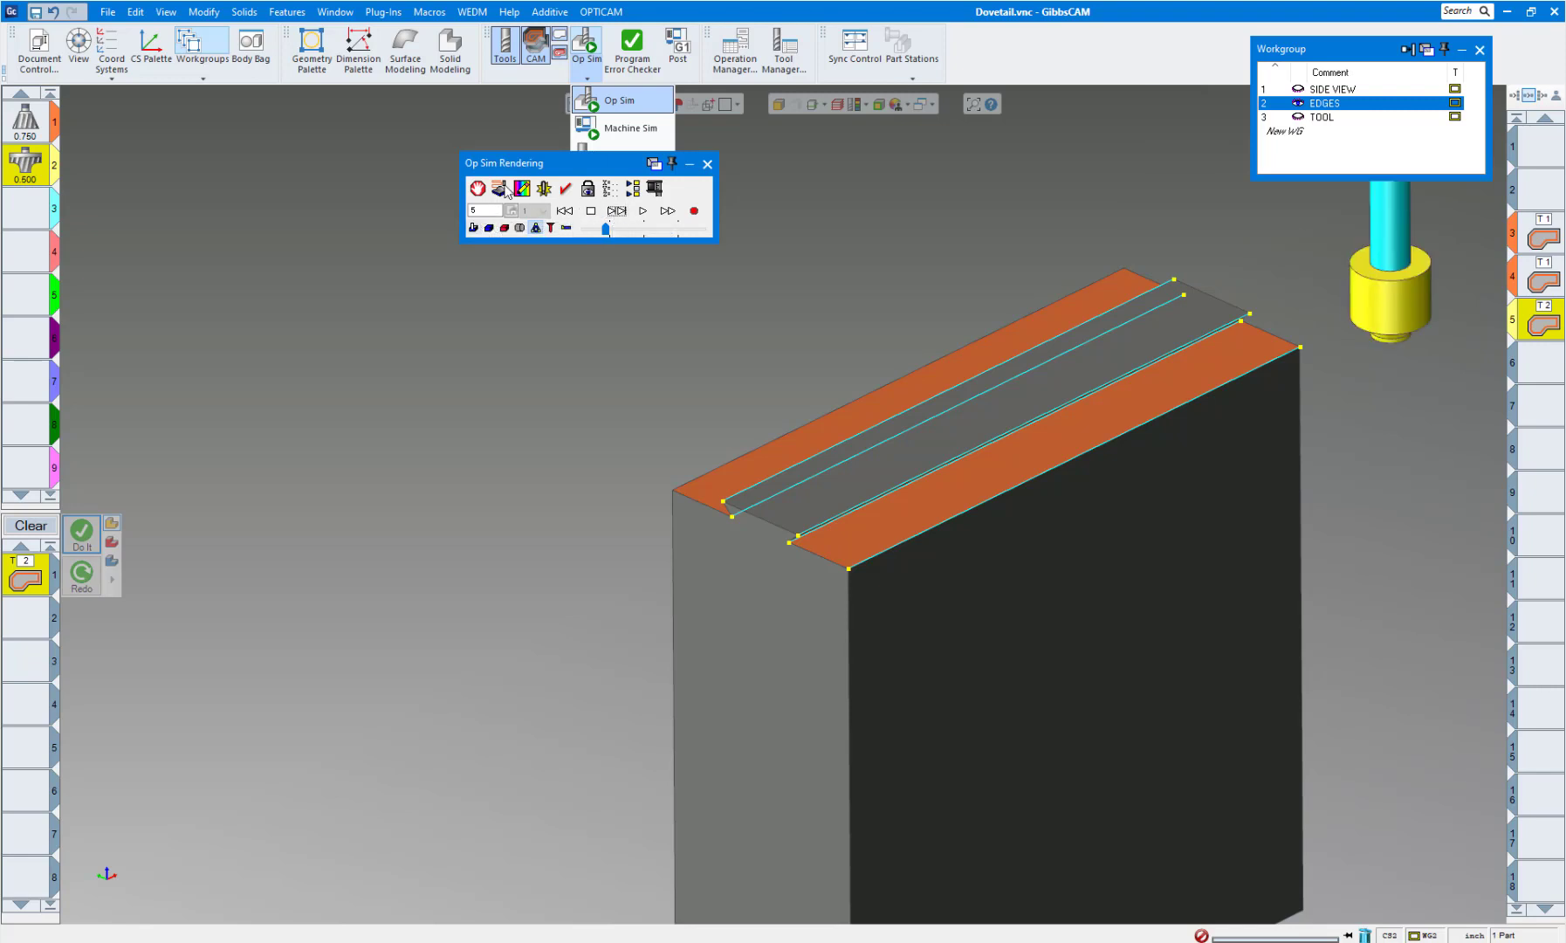
{"action": "left_click_drag", "start_coordinate": [516, 164], "coordinate": [393, 190]}
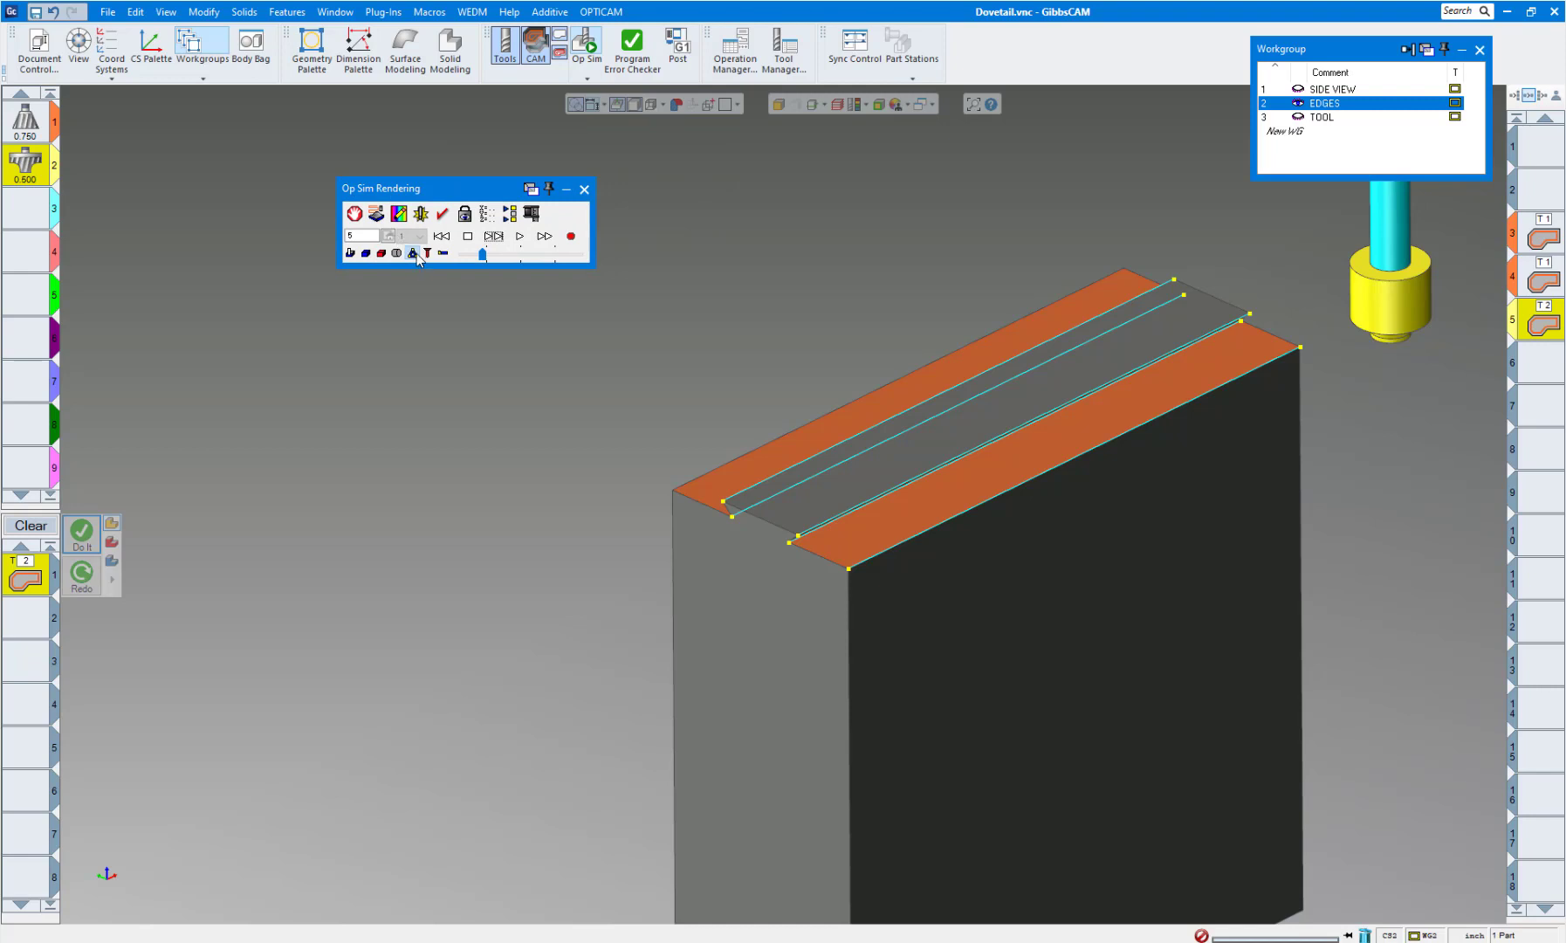
{"action": "left_click", "coordinate": [413, 253]}
{"action": "left_click", "coordinate": [494, 236]}
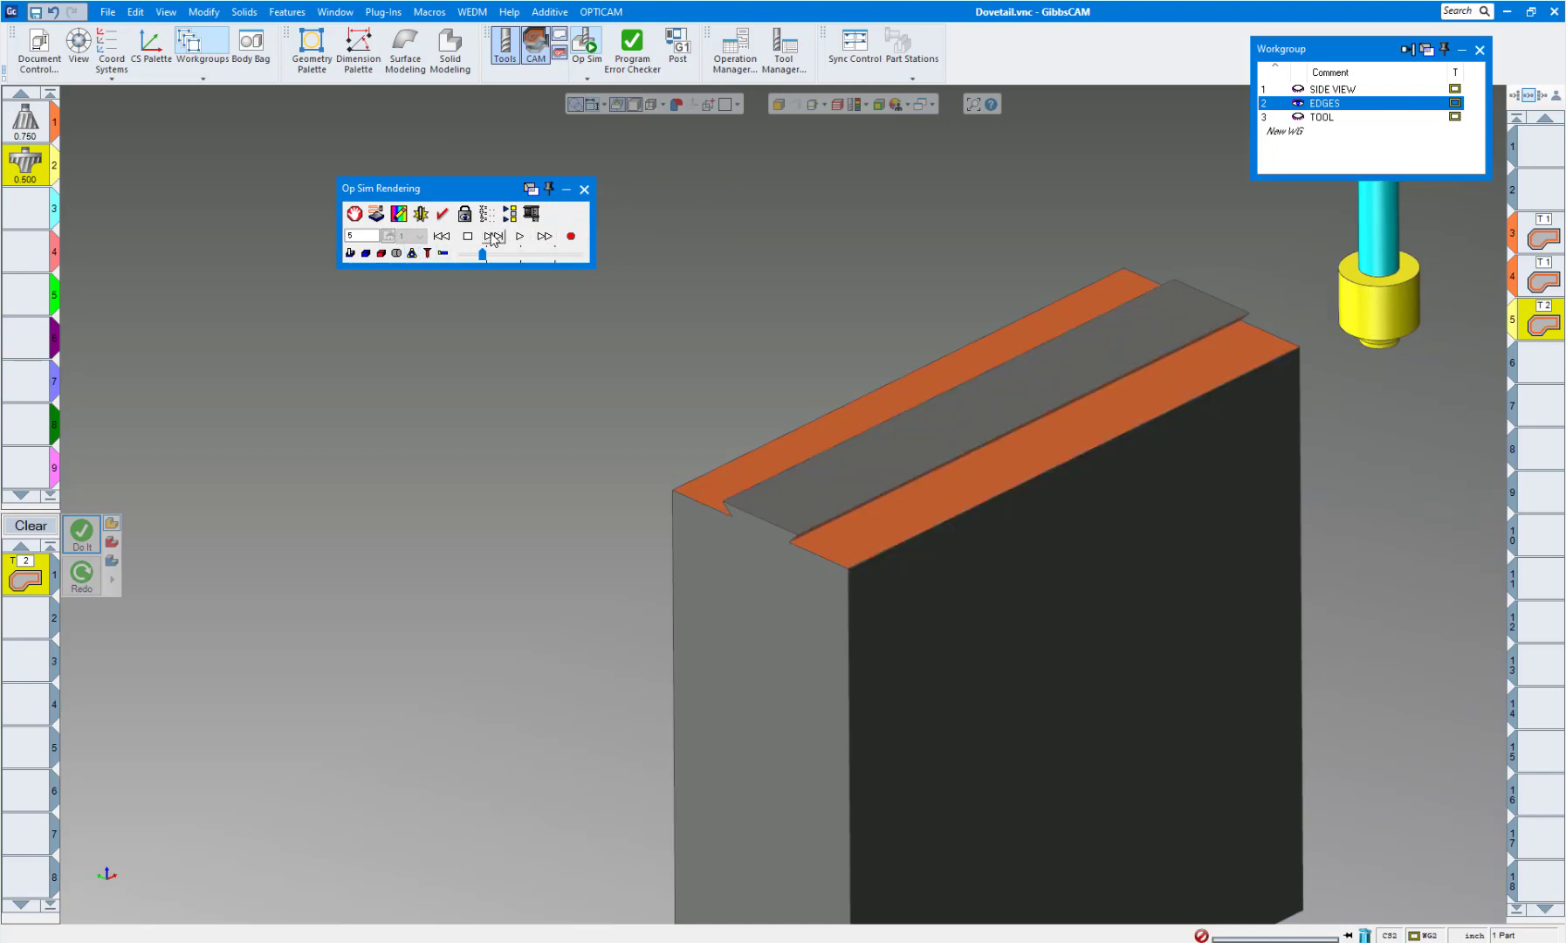
{"action": "left_click", "coordinate": [492, 237]}
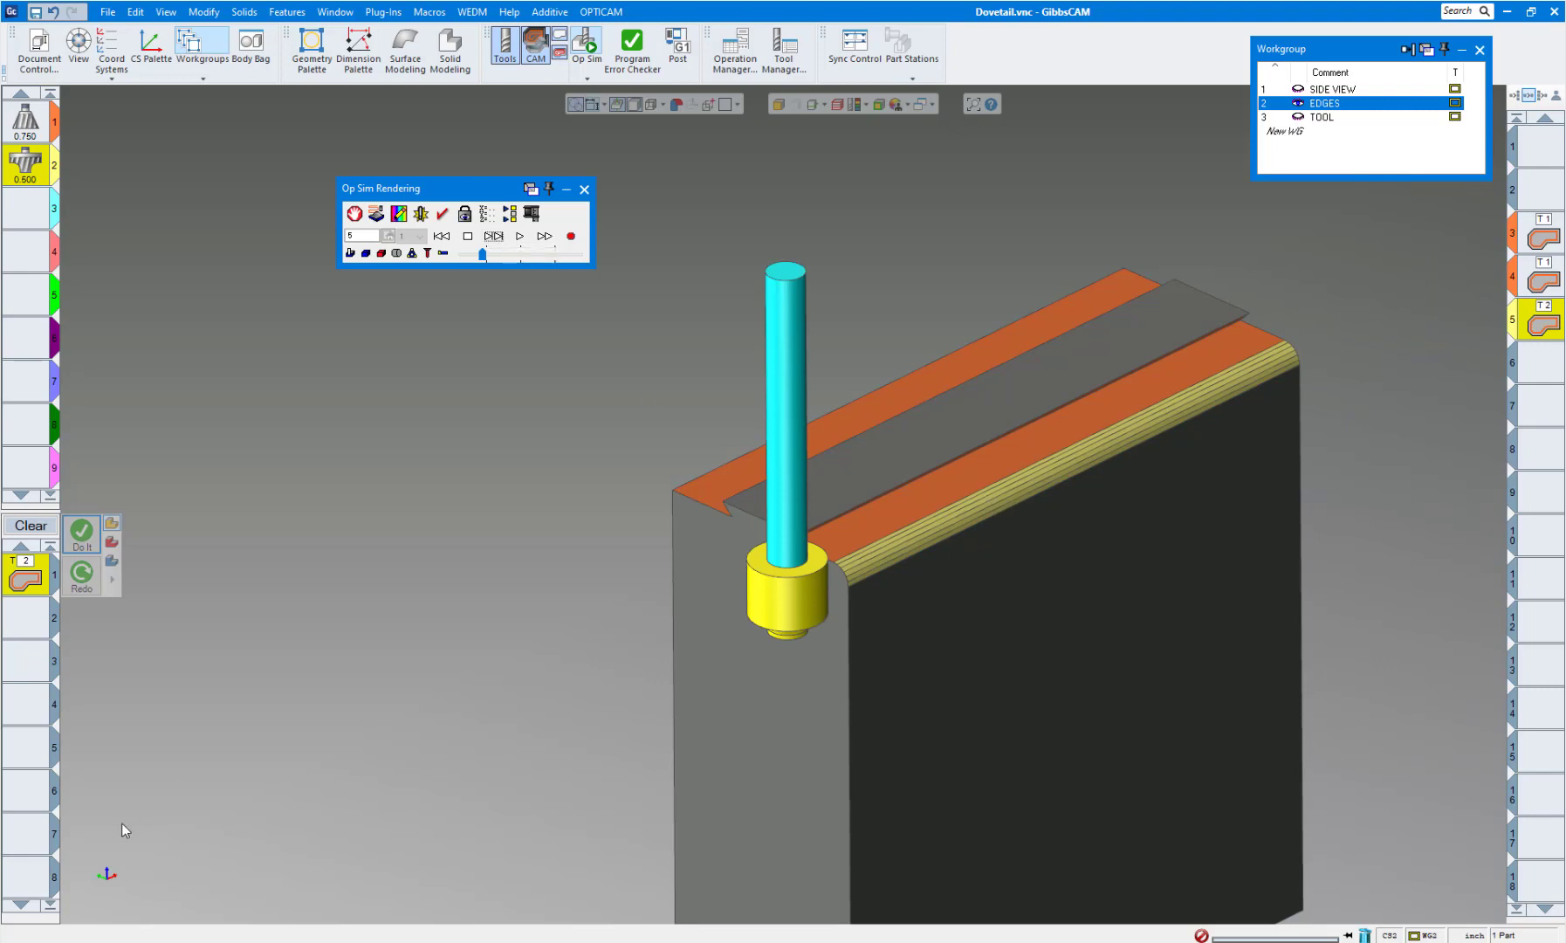
View the part end-on, examine the corner rounder against the rounded edge close up and at an angle, and close the simulation
{"action": "left_click", "coordinate": [137, 893]}
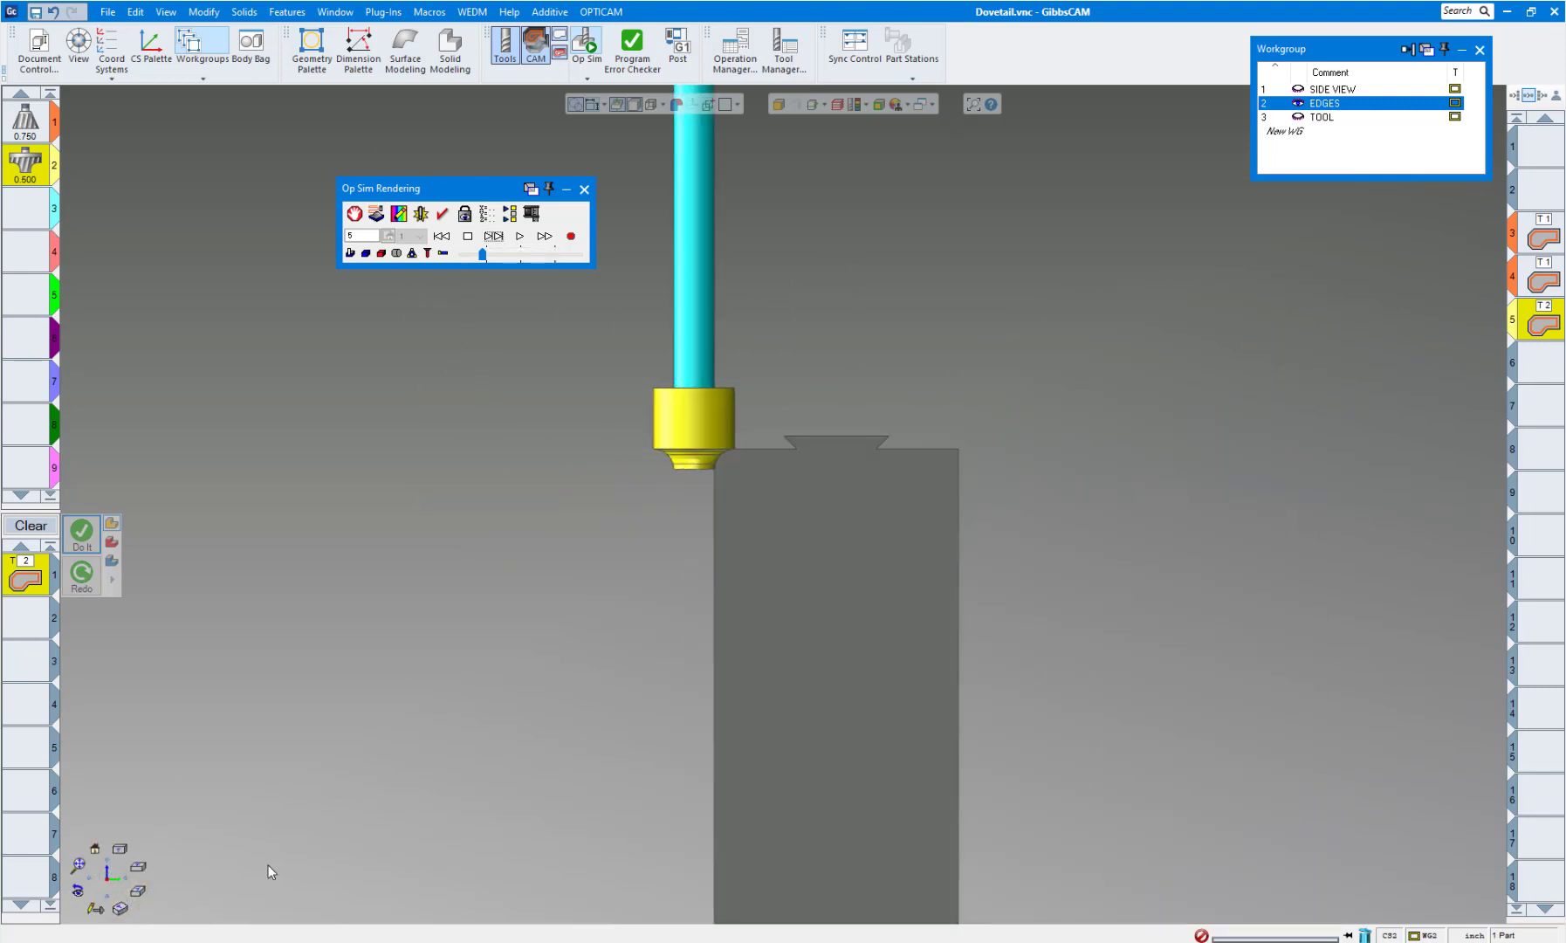
{"action": "scroll", "coordinate": [713, 440], "scroll_direction": "up", "scroll_amount": 3}
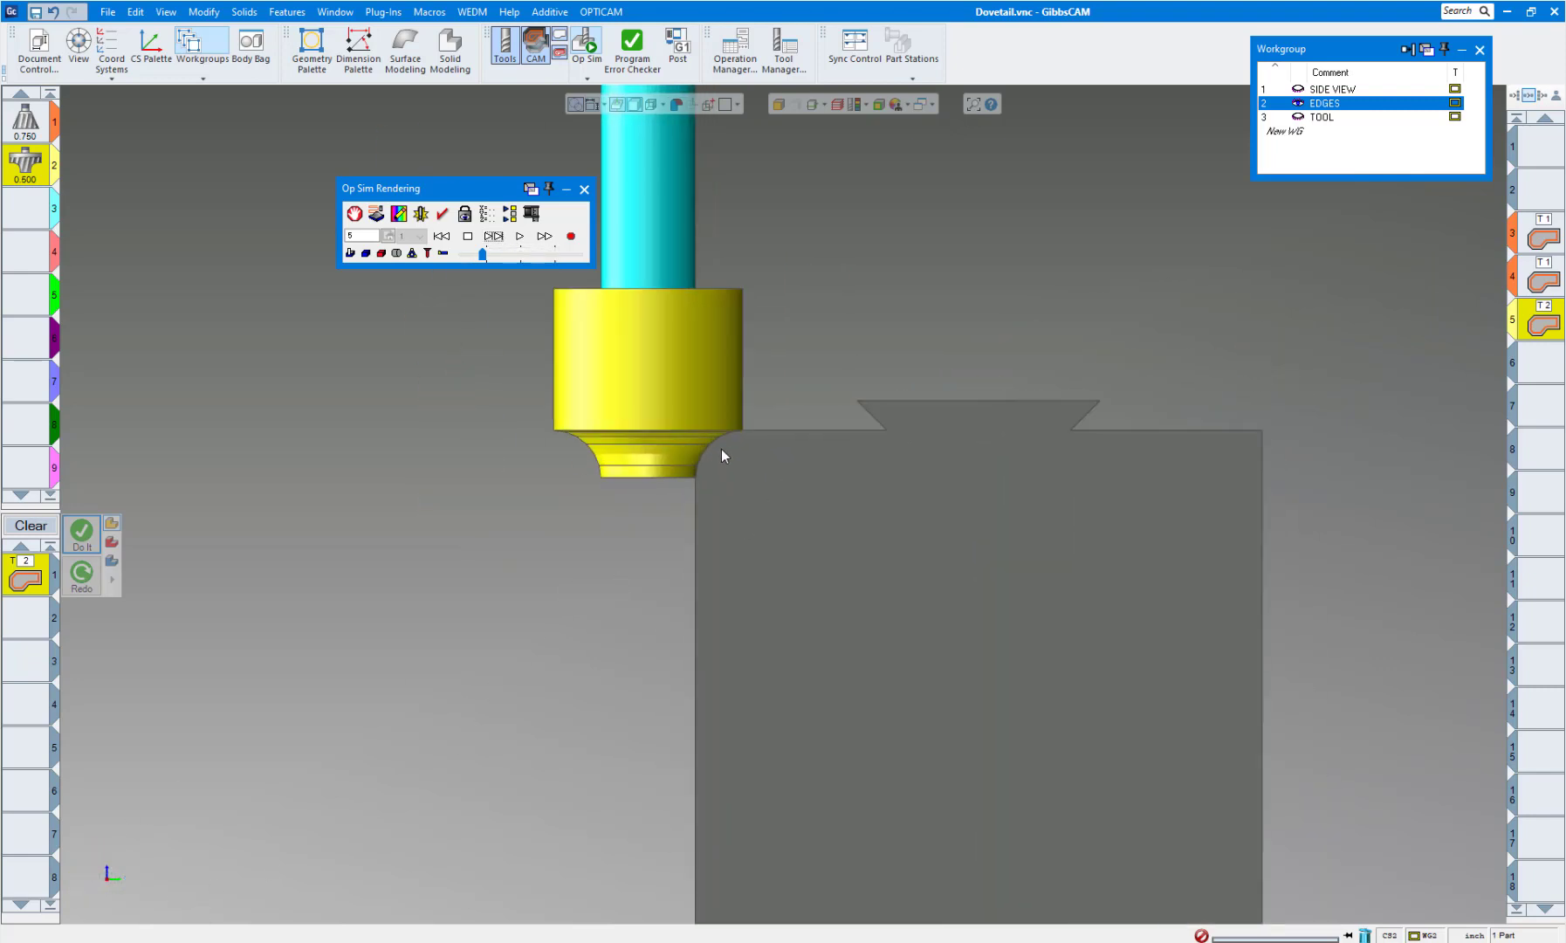
{"action": "scroll", "coordinate": [727, 441], "scroll_direction": "up", "scroll_amount": 3}
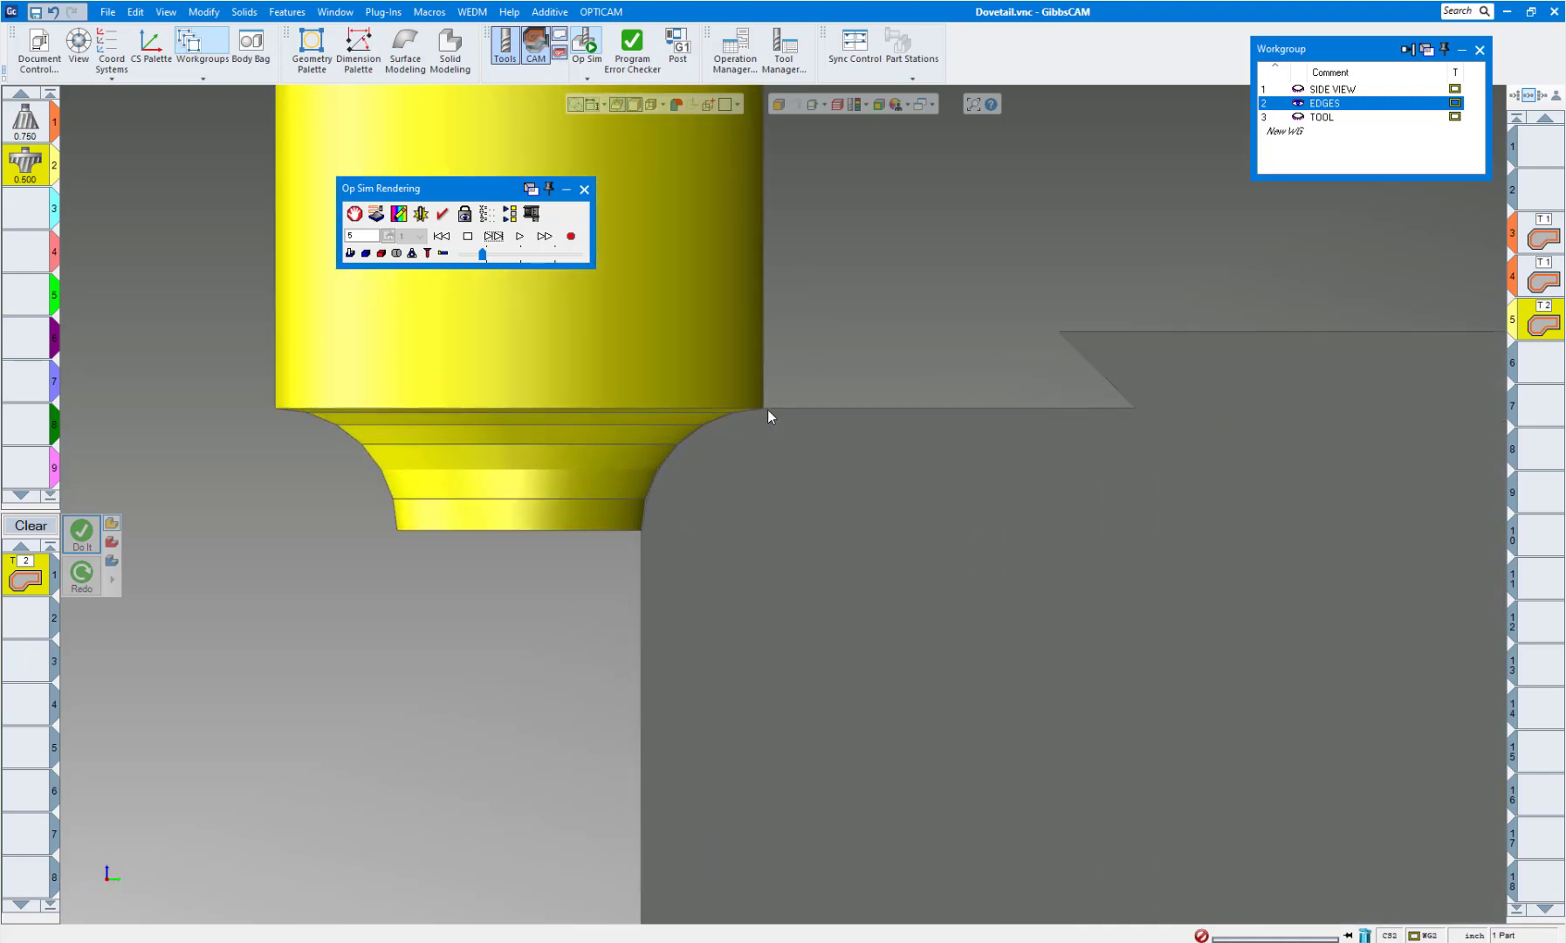
{"action": "scroll", "coordinate": [719, 402], "scroll_direction": "down", "scroll_amount": 5}
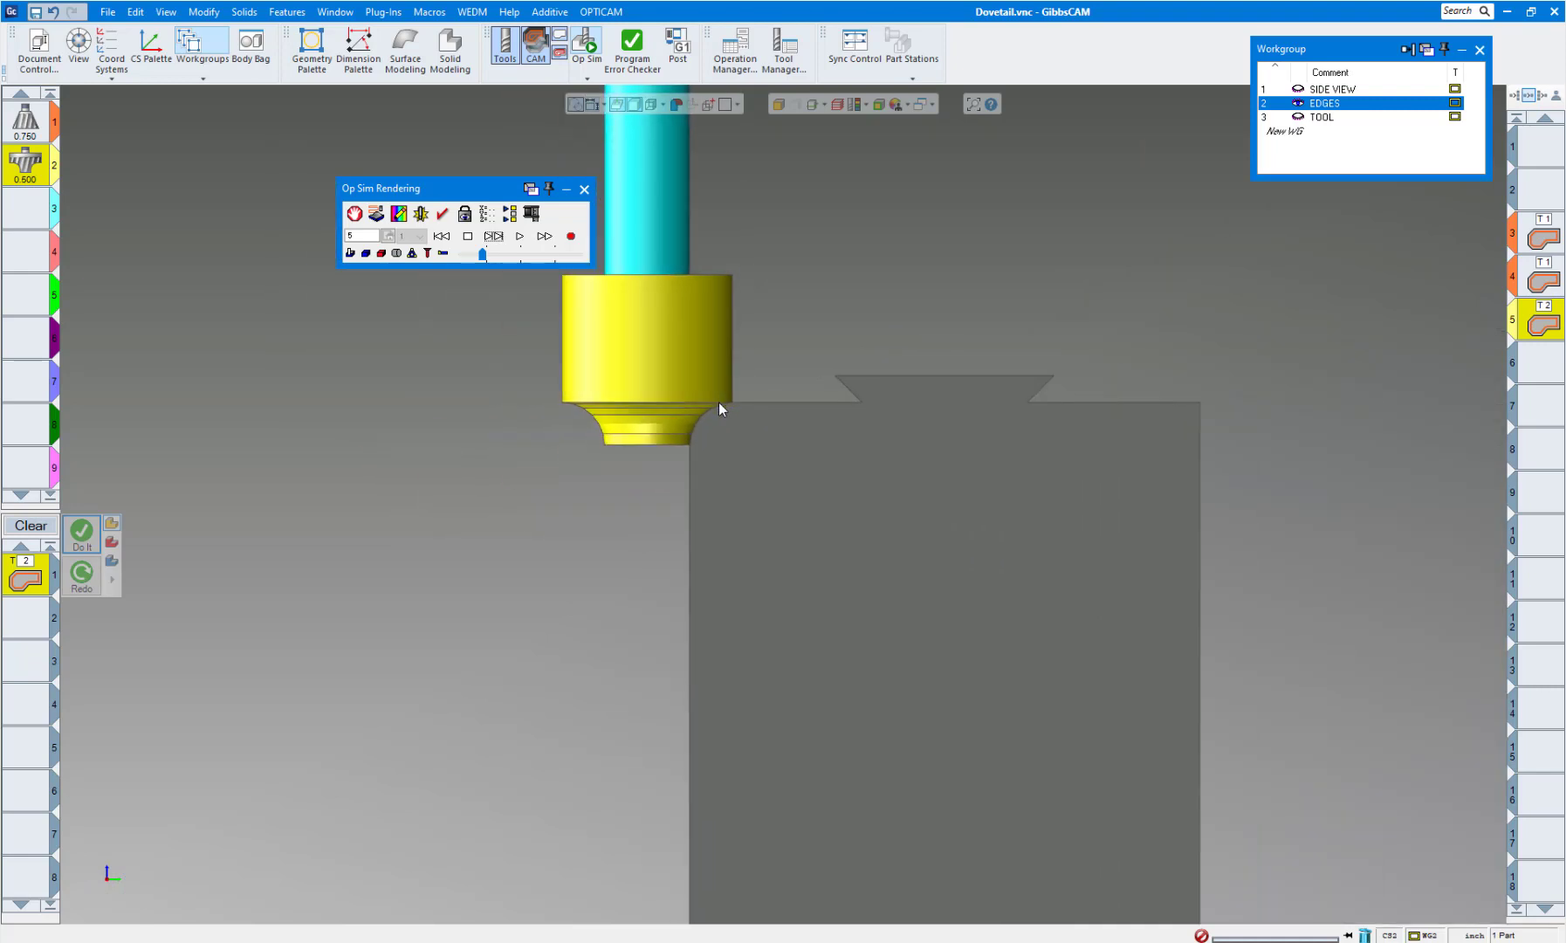
{"action": "middle_click_drag", "start_coordinate": [718, 402], "coordinate": [825, 496]}
{"action": "scroll", "coordinate": [825, 494], "scroll_direction": "up", "scroll_amount": 5}
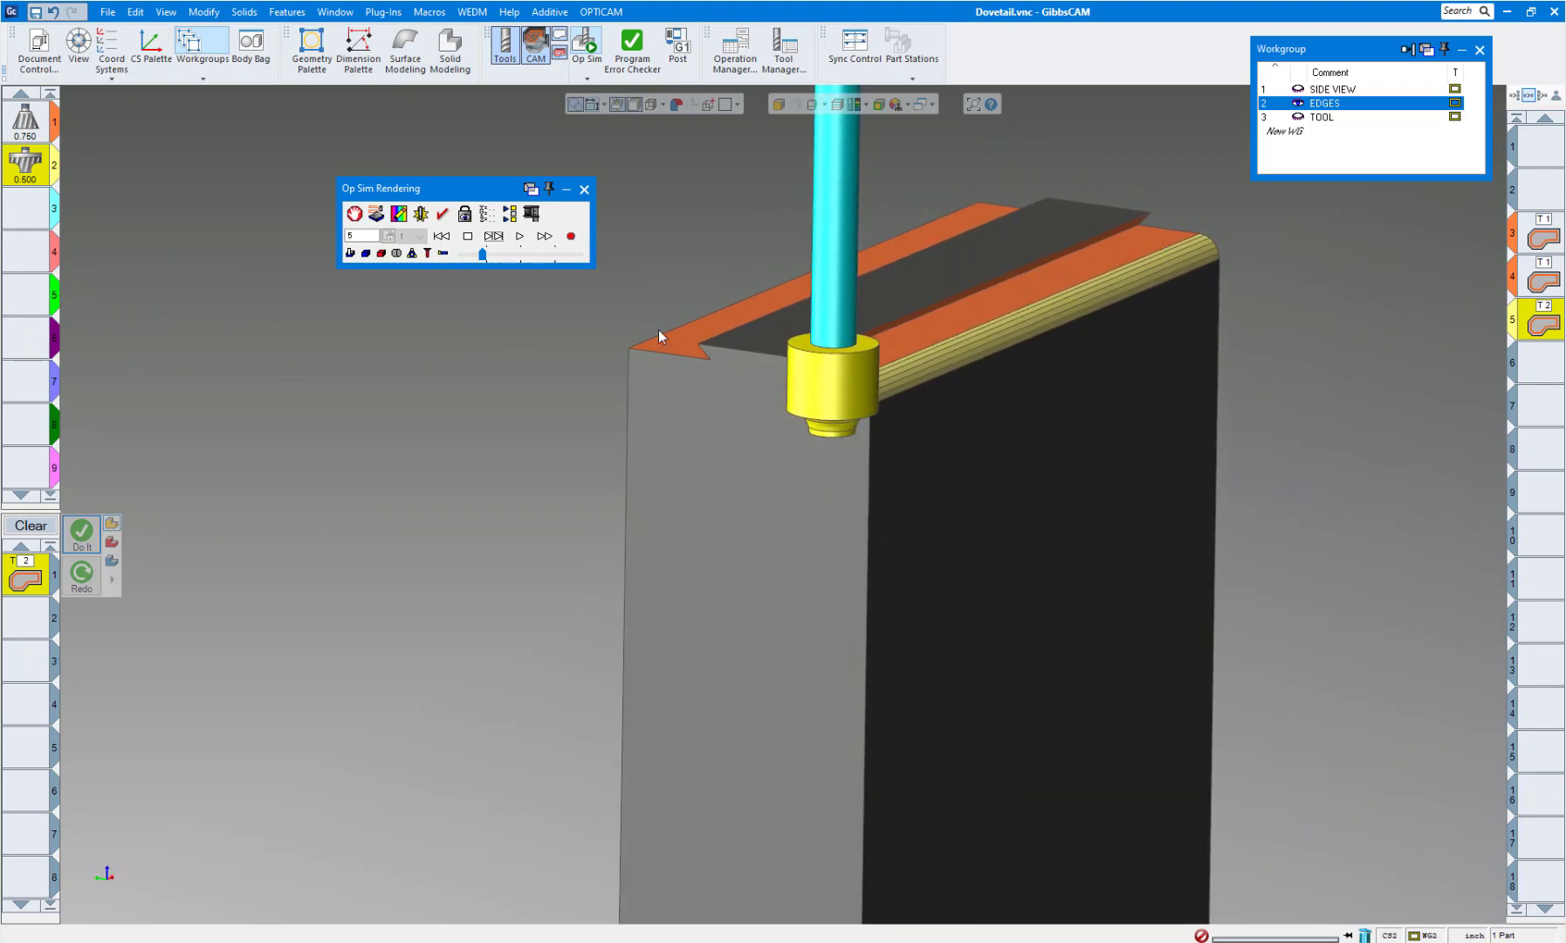
{"action": "left_click", "coordinate": [584, 189]}
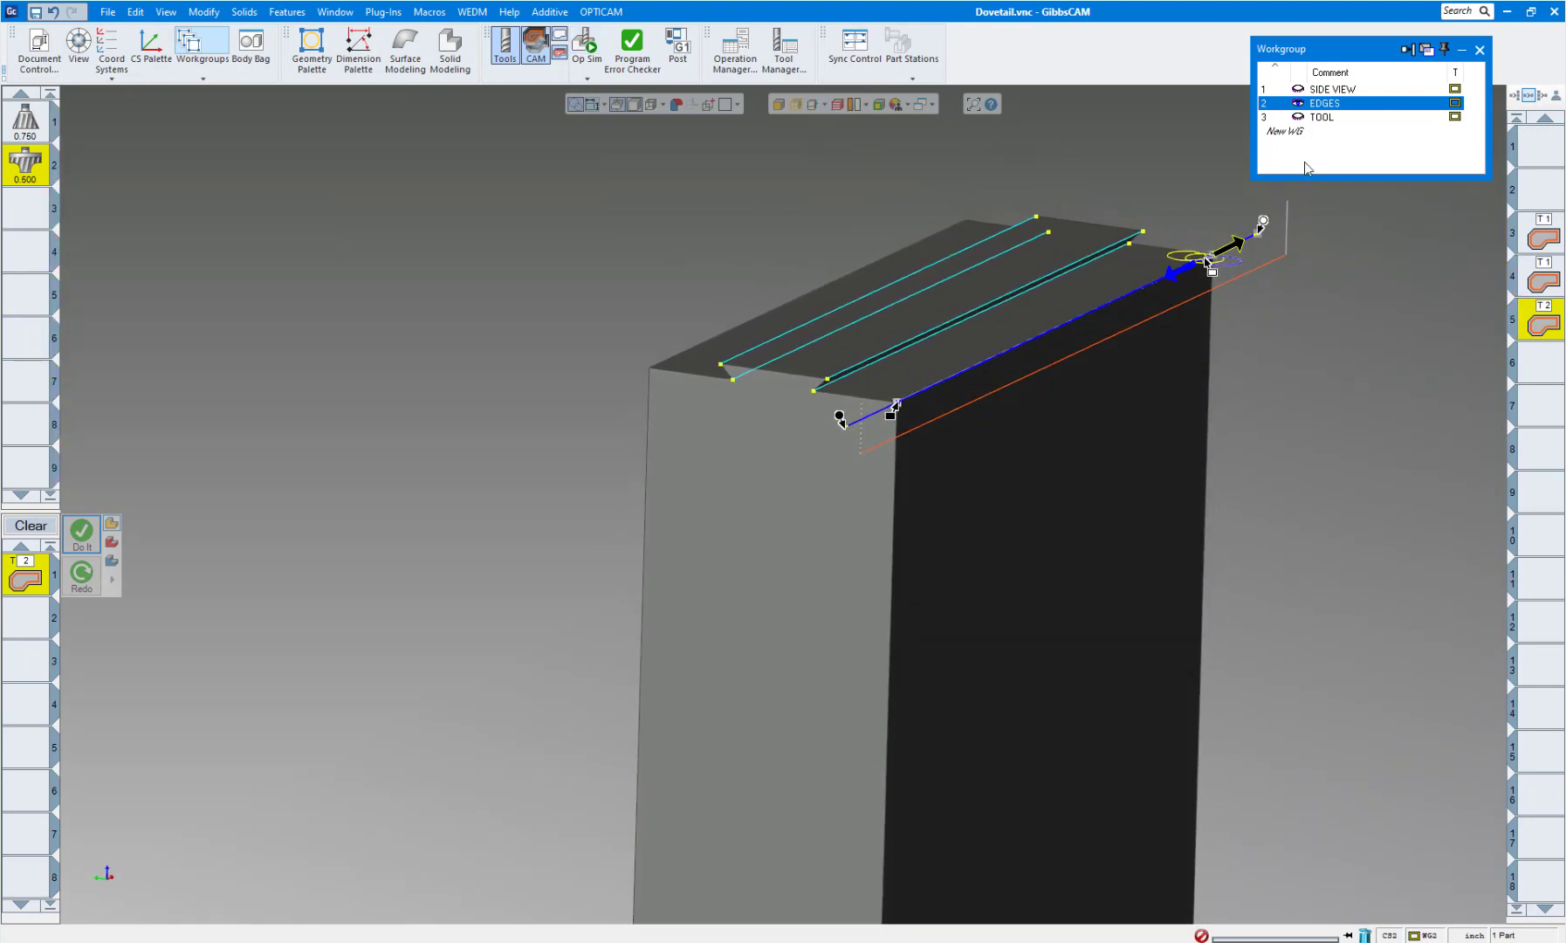
Compare the TOOL workgroup's dovetail cutter profile with the SIDE VIEW geometry, end-on and close to the dovetail flank
{"action": "left_click", "coordinate": [1327, 118]}
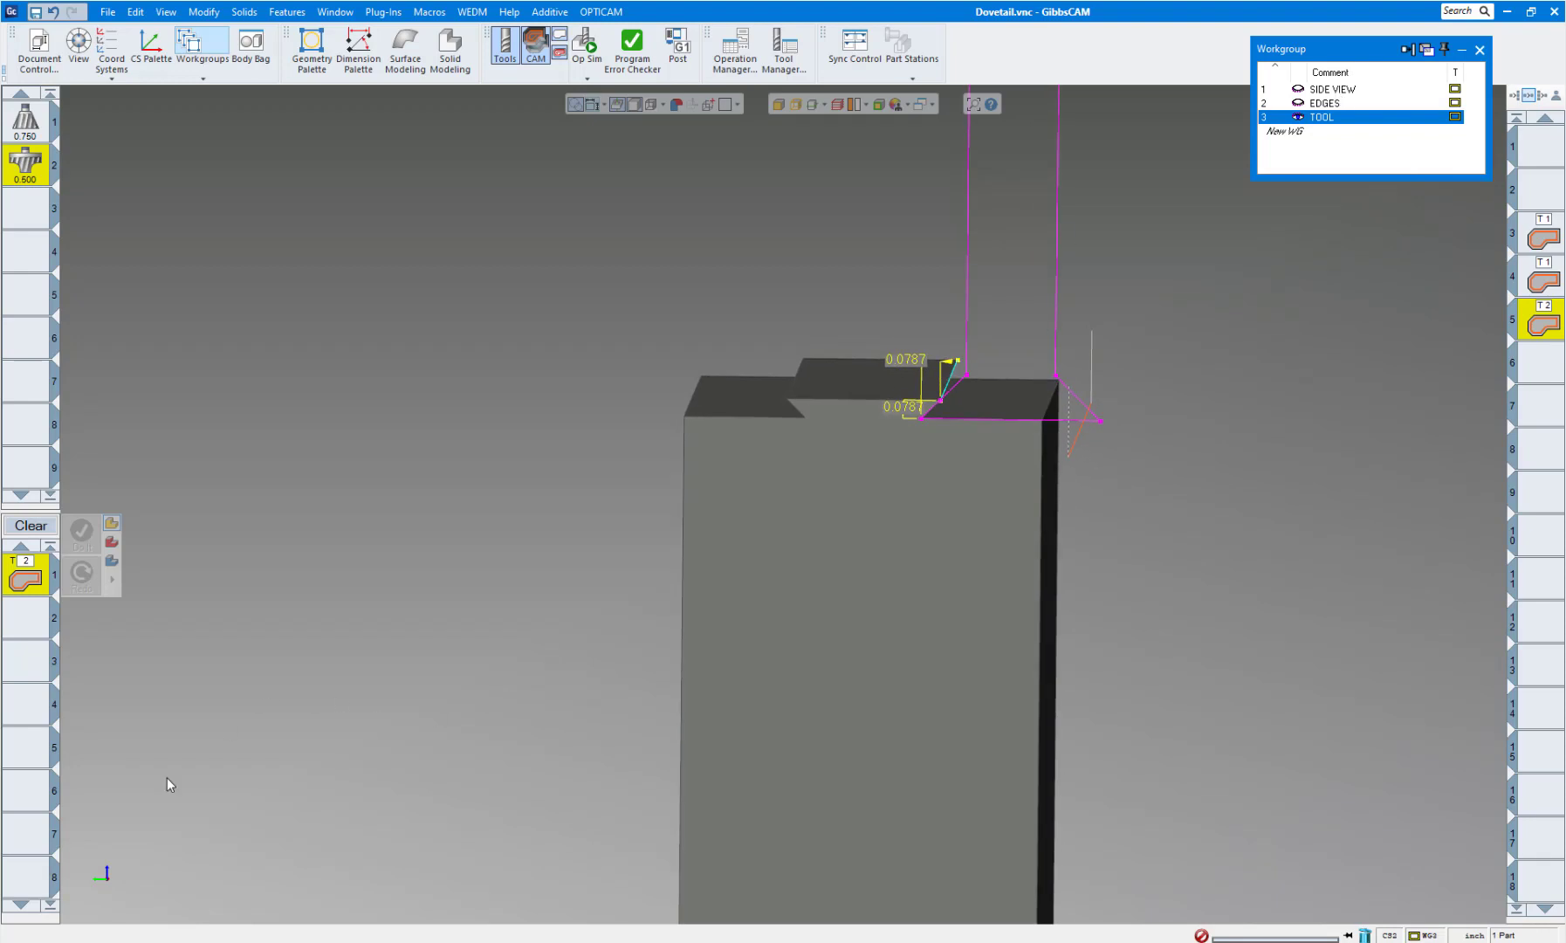
{"action": "left_click", "coordinate": [136, 894]}
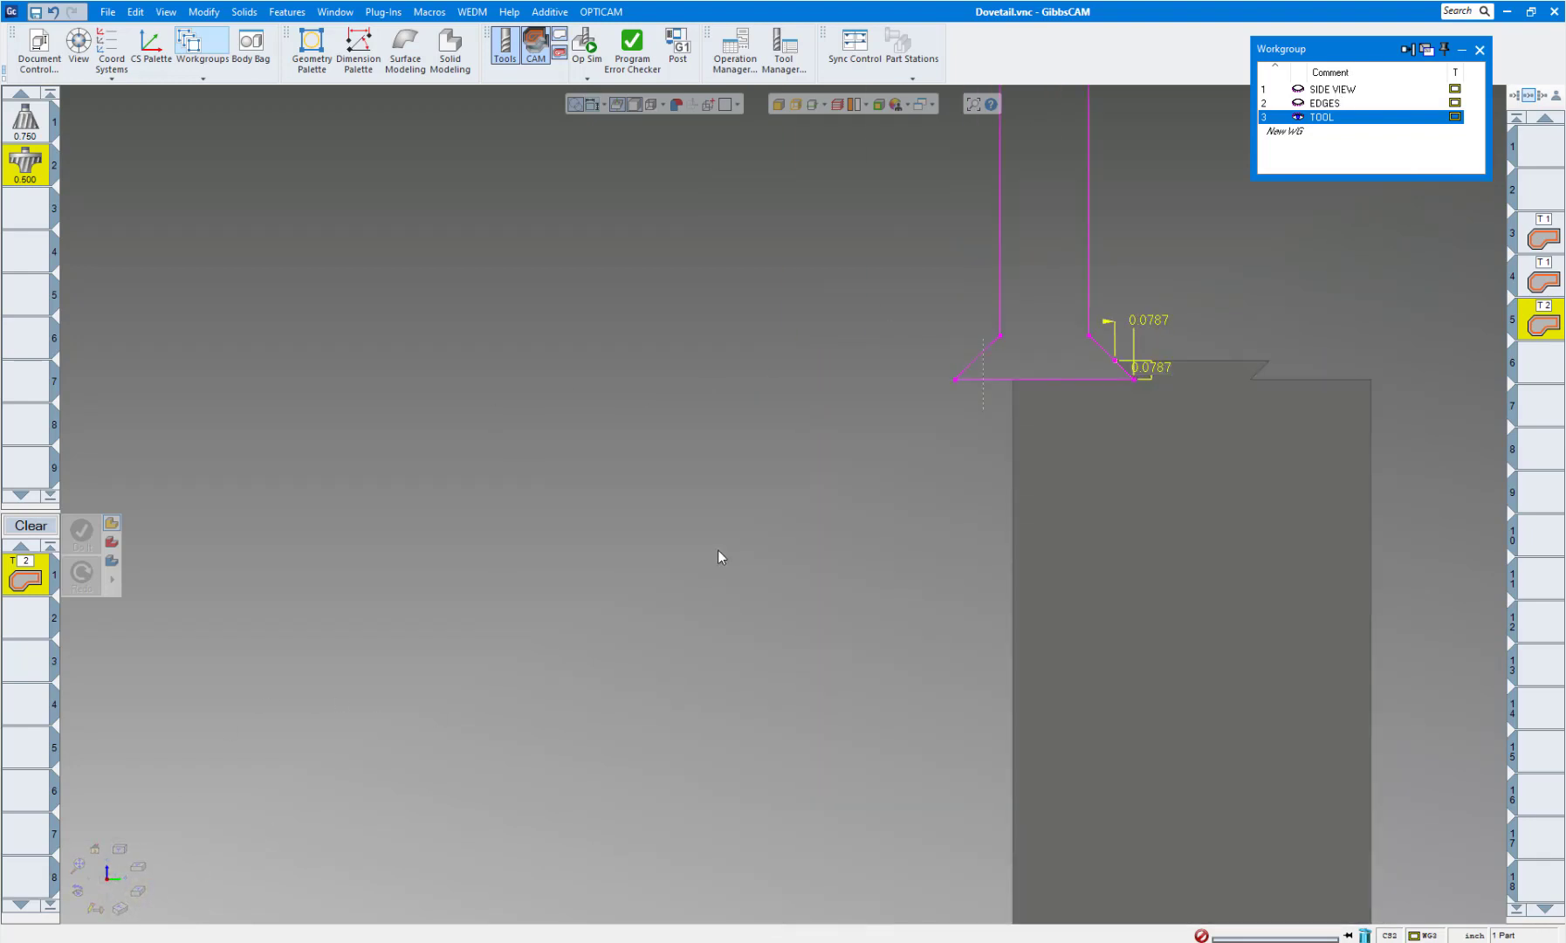
{"action": "scroll", "coordinate": [907, 494], "scroll_direction": "up", "scroll_amount": 3}
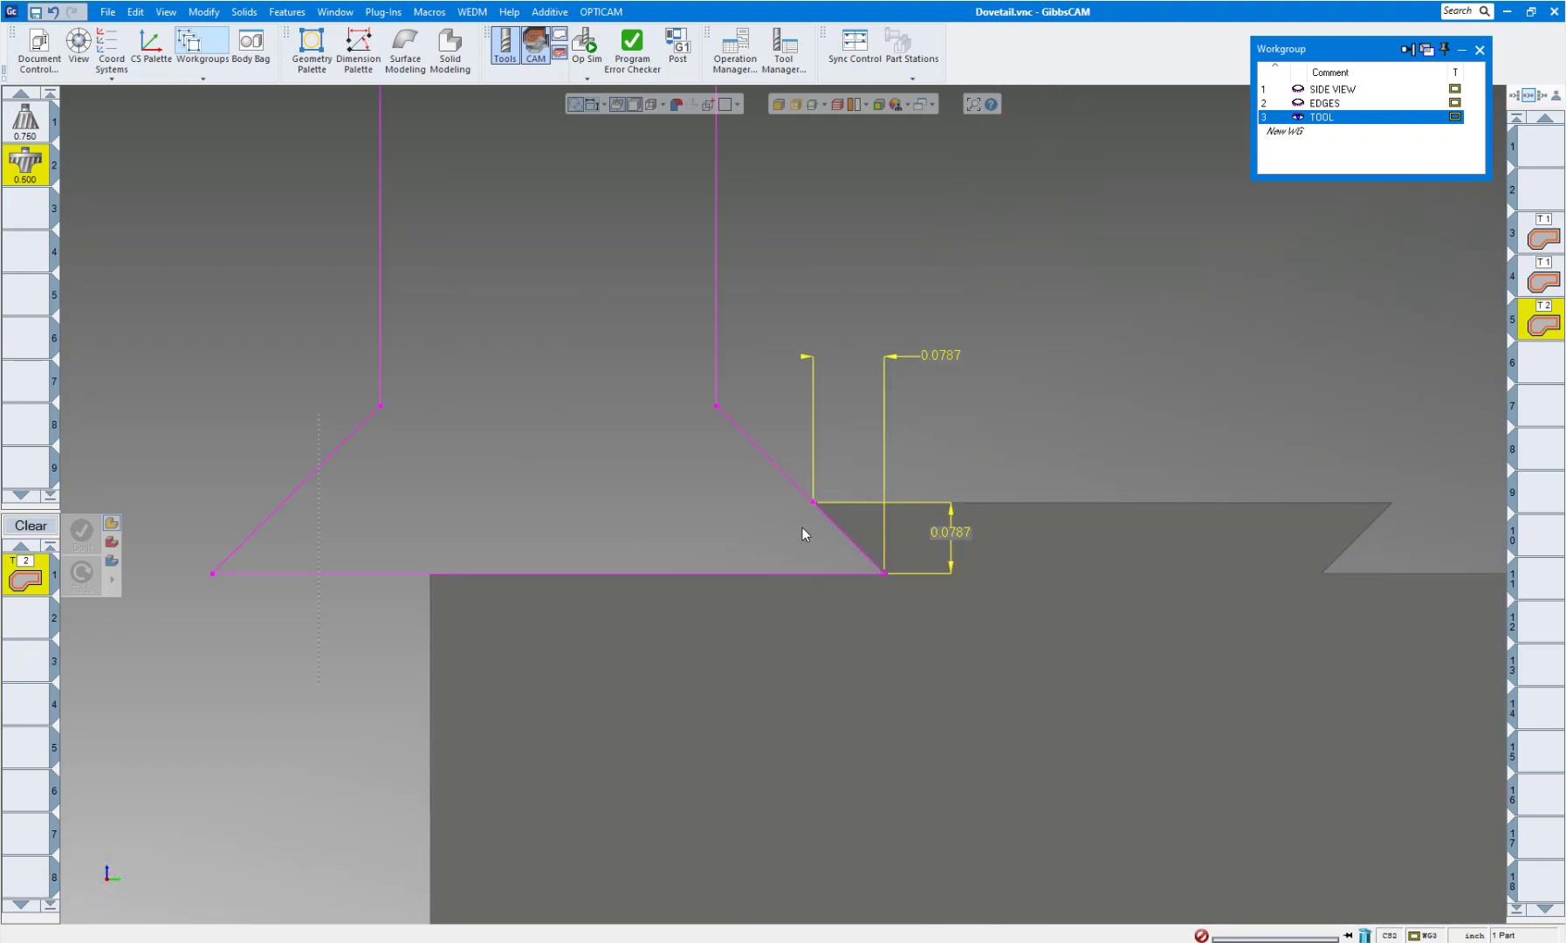
{"action": "left_click", "coordinate": [1336, 89]}
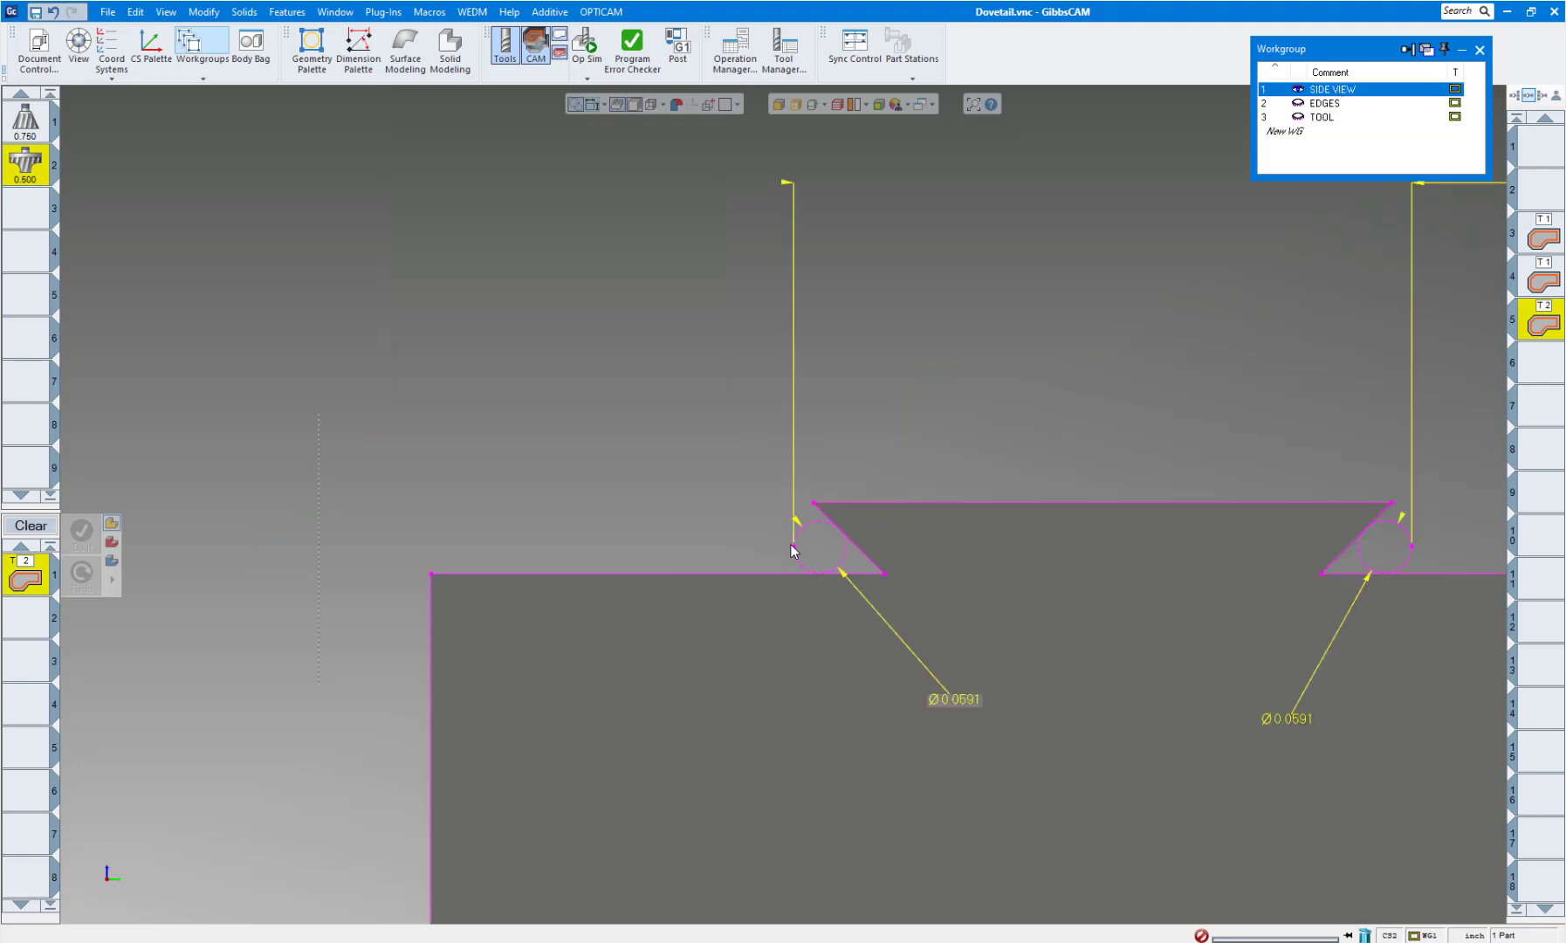
{"action": "left_click", "coordinate": [1323, 118]}
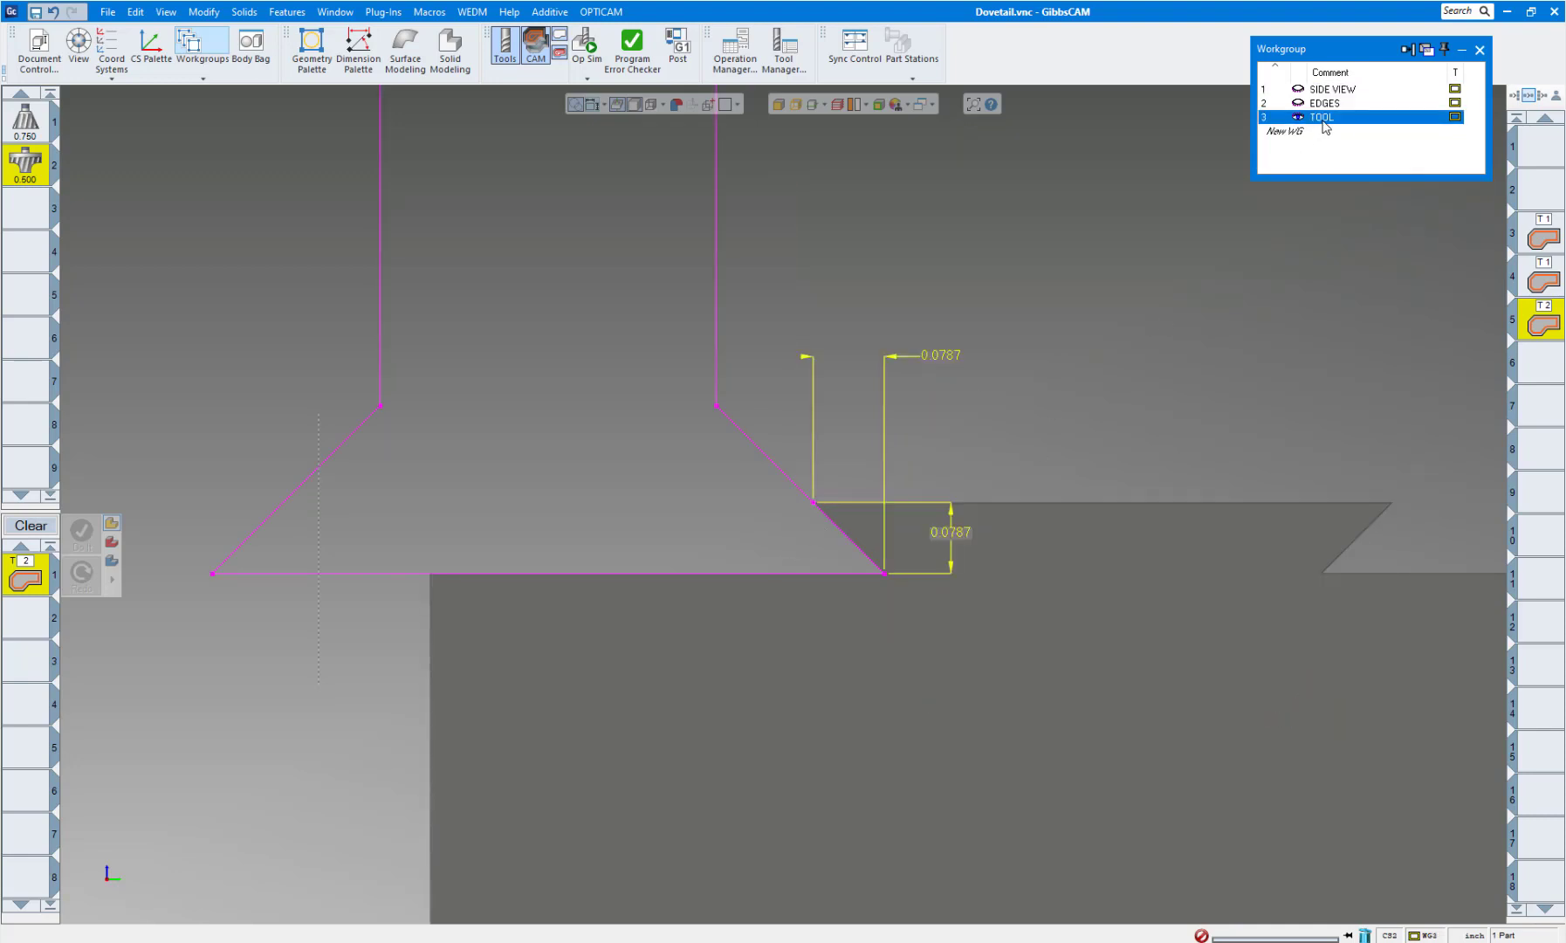
Make SIDE VIEW the active workgroup and show the whole dovetail part in an isometric view
{"action": "left_click", "coordinate": [1327, 91]}
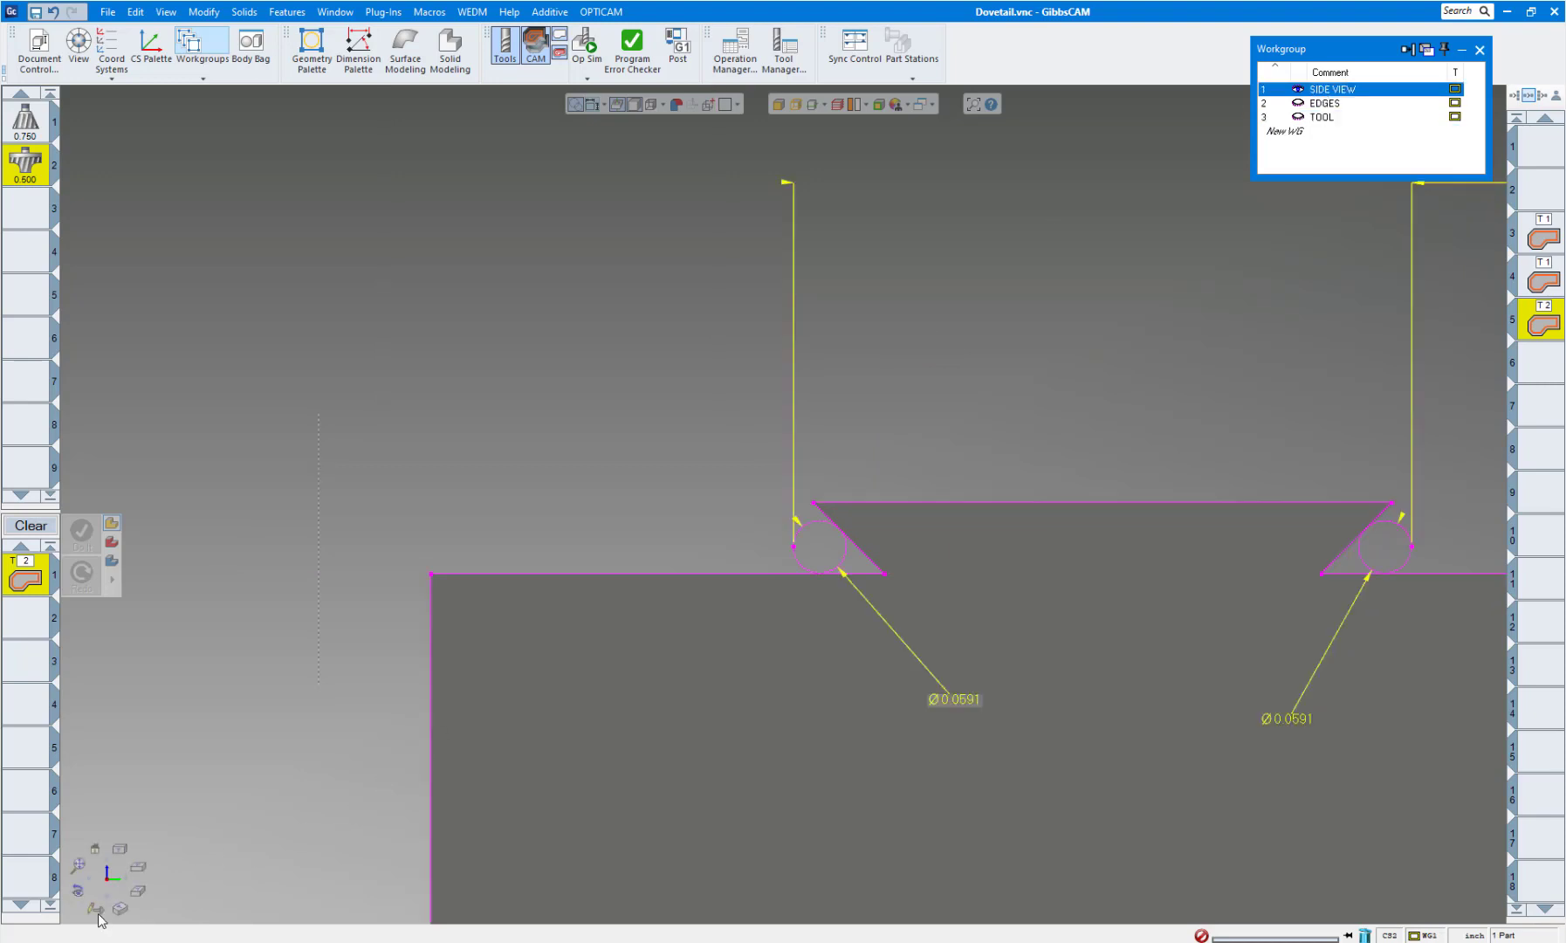
{"action": "left_click", "coordinate": [119, 908]}
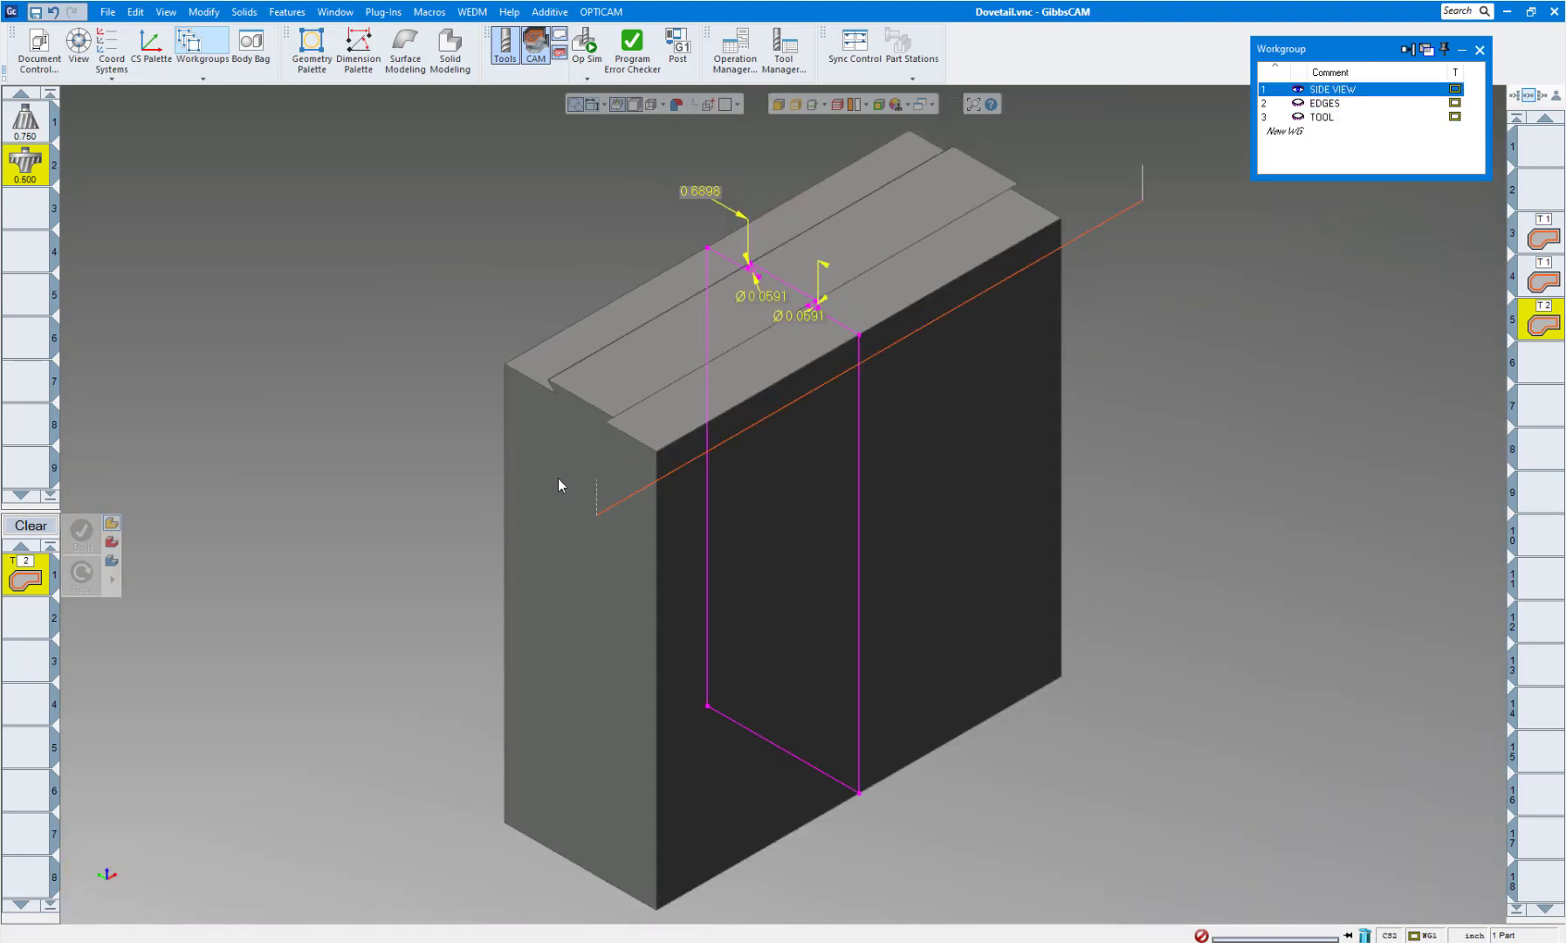
{"action": "scroll", "coordinate": [1054, 430], "scroll_direction": "down", "scroll_amount": 3}
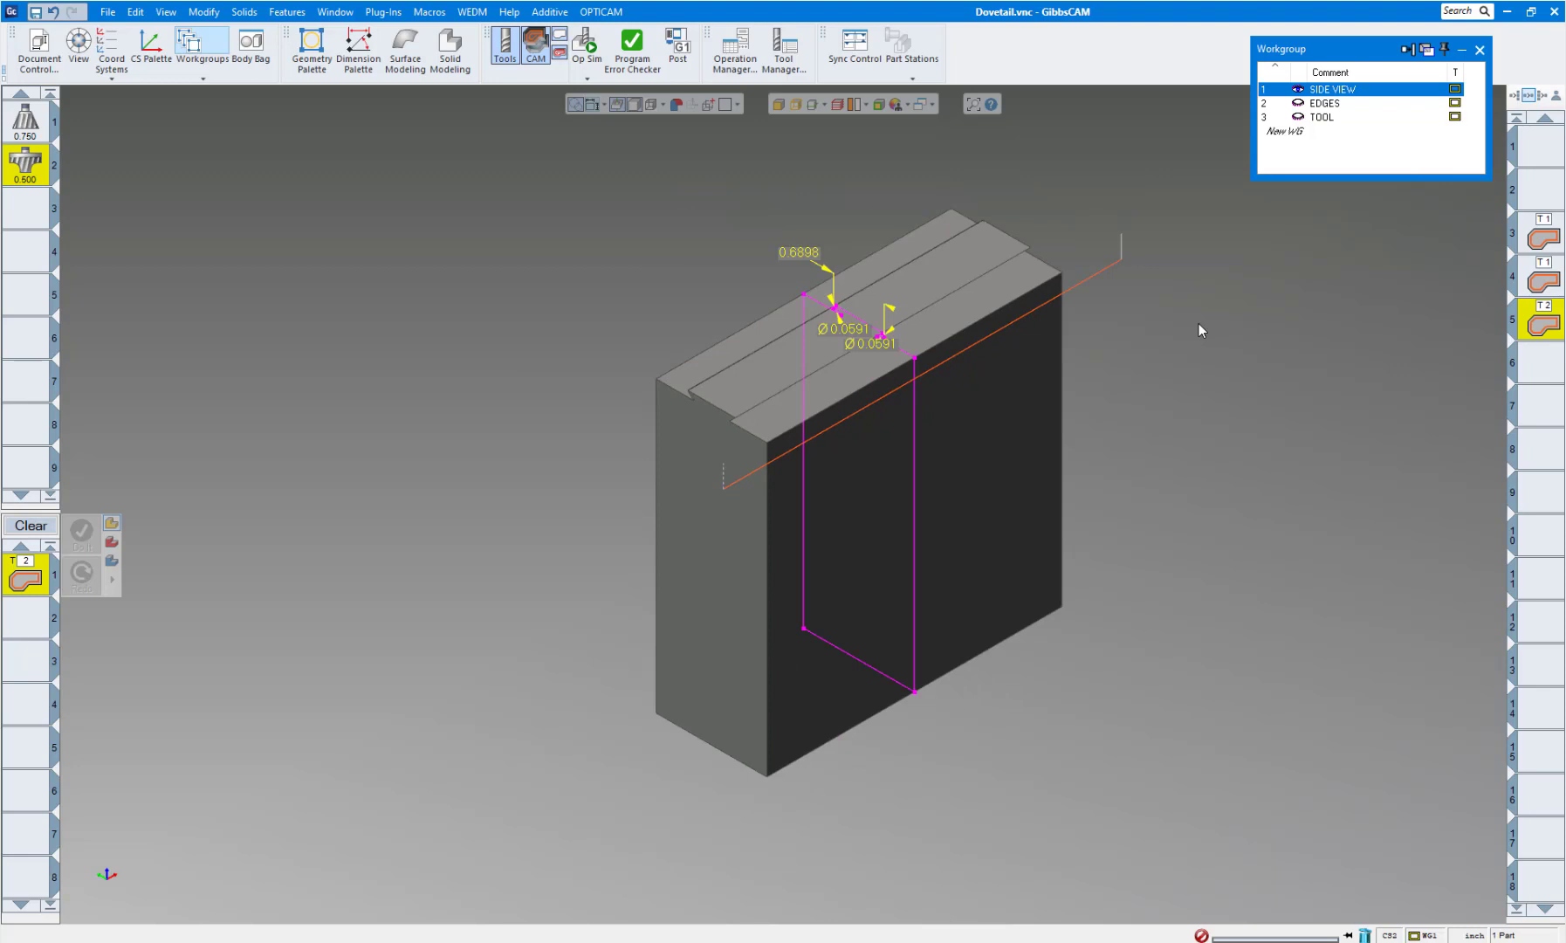